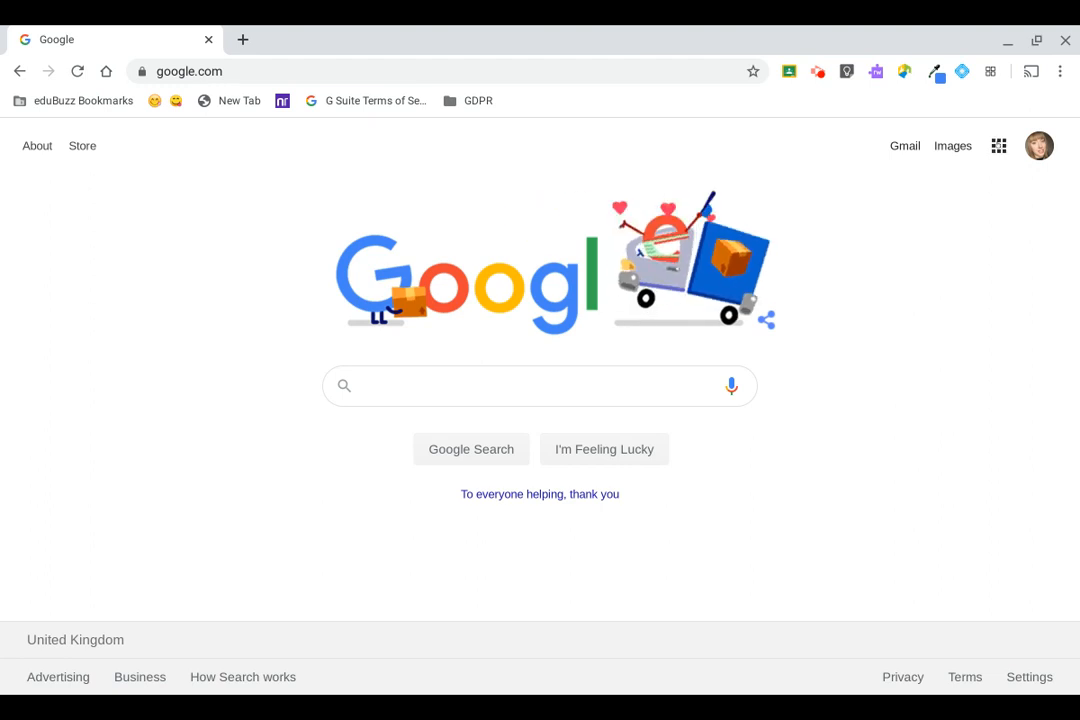
Look through the available Google apps and open Google Calendar
{"action": "left_click", "coordinate": [998, 145]}
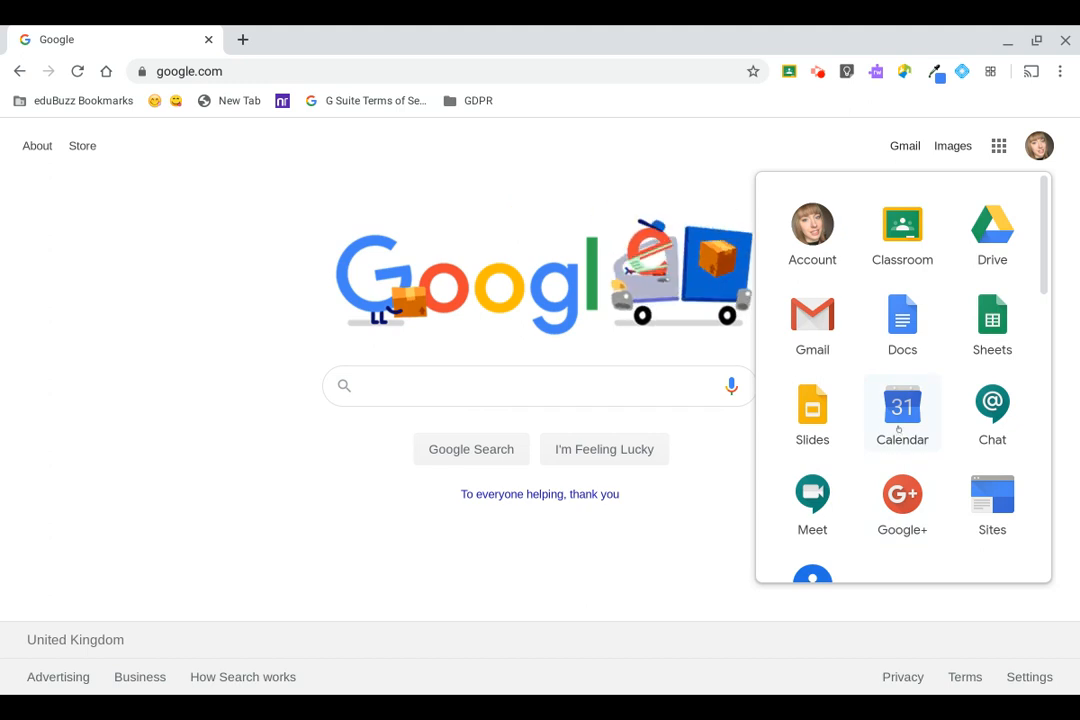
{"action": "scroll", "coordinate": [910, 367], "scroll_direction": "down", "scroll_amount": 2}
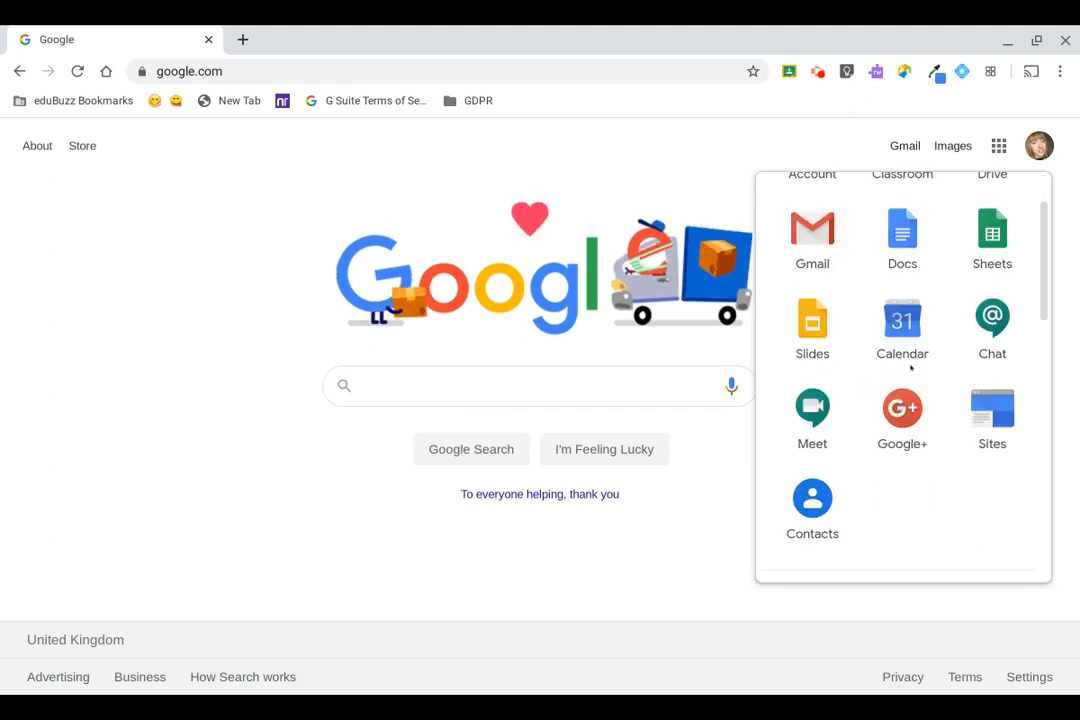
{"action": "scroll", "coordinate": [910, 367], "scroll_direction": "down", "scroll_amount": 5}
{"action": "scroll", "coordinate": [910, 367], "scroll_direction": "up", "scroll_amount": 1}
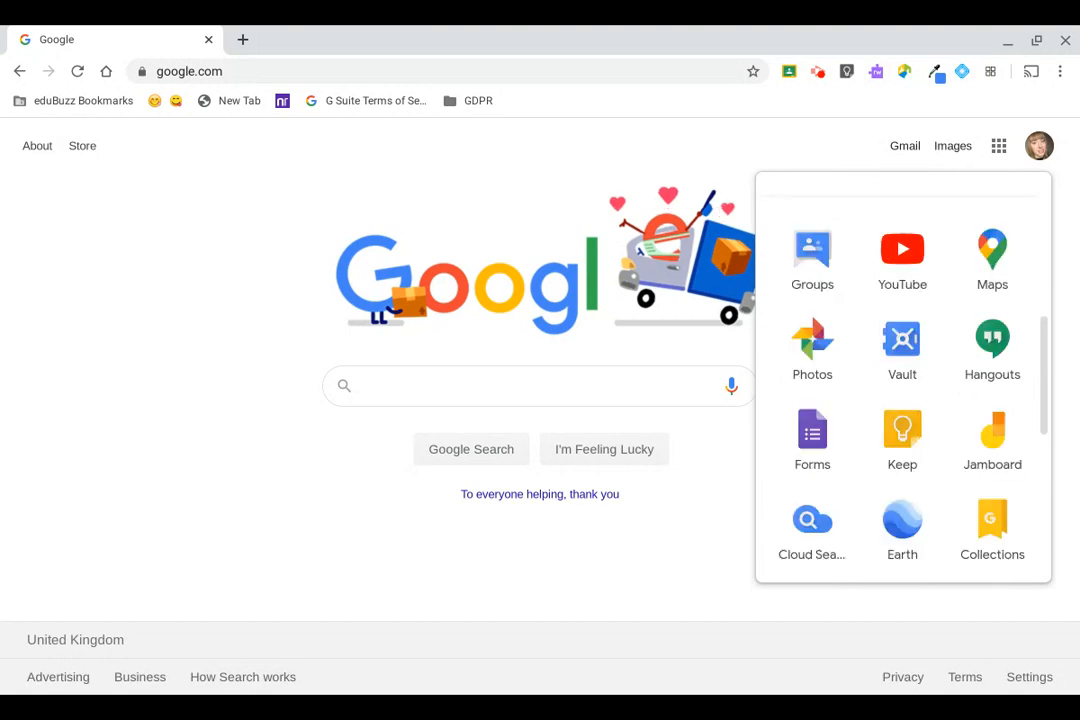
{"action": "scroll", "coordinate": [902, 410], "scroll_direction": "up", "scroll_amount": 6}
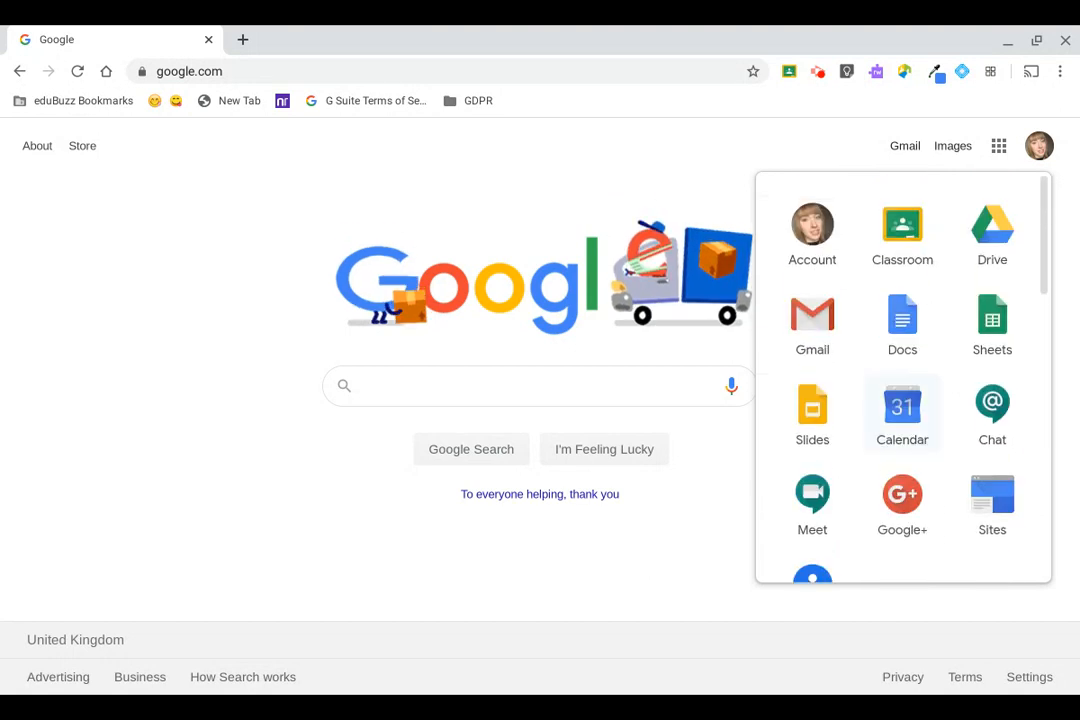
{"action": "left_click", "coordinate": [900, 408]}
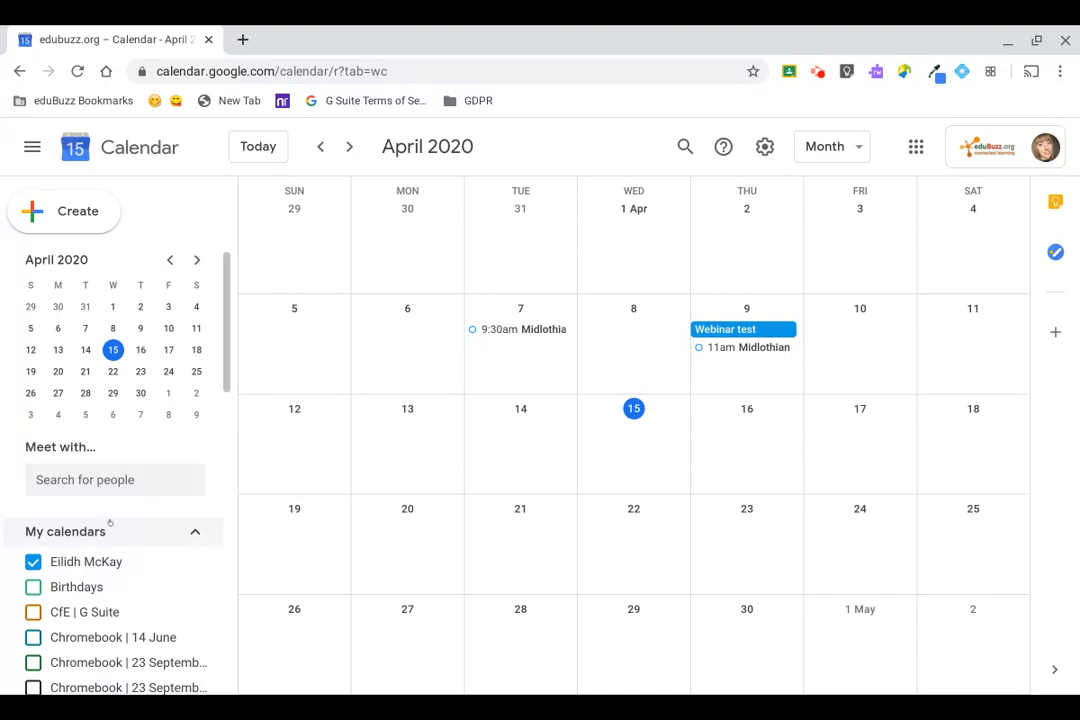
Look through the whole list of own and other calendars to see which ones are available
{"action": "scroll", "coordinate": [81, 583], "scroll_direction": "down", "scroll_amount": 5}
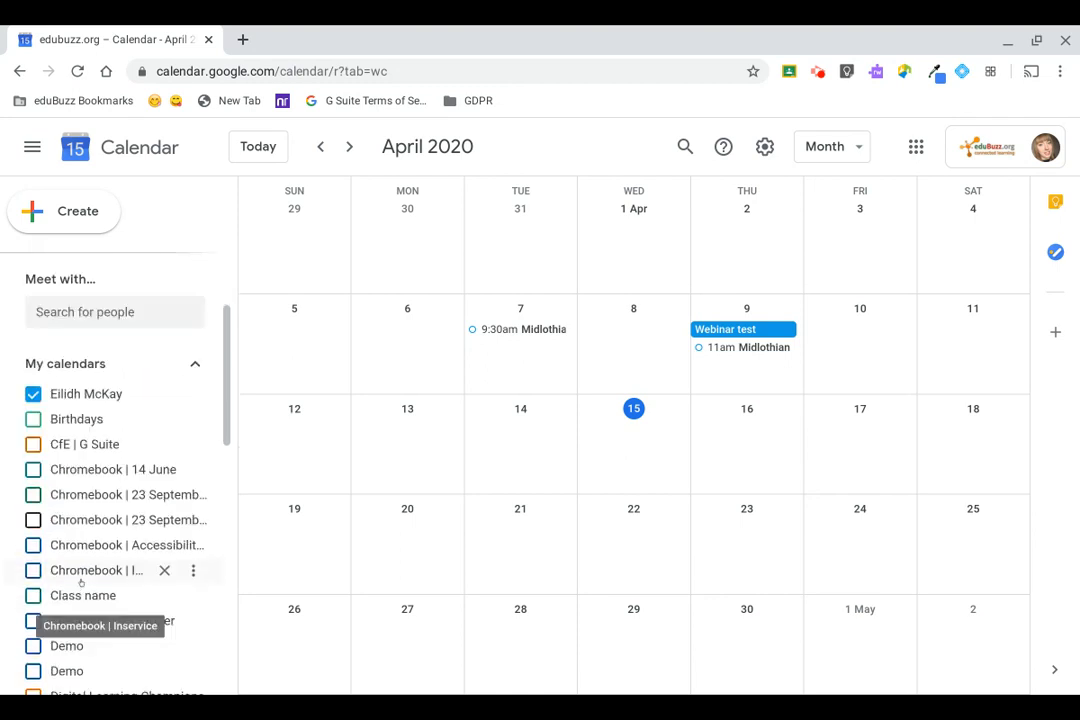
{"action": "scroll", "coordinate": [81, 583], "scroll_direction": "up", "scroll_amount": 5}
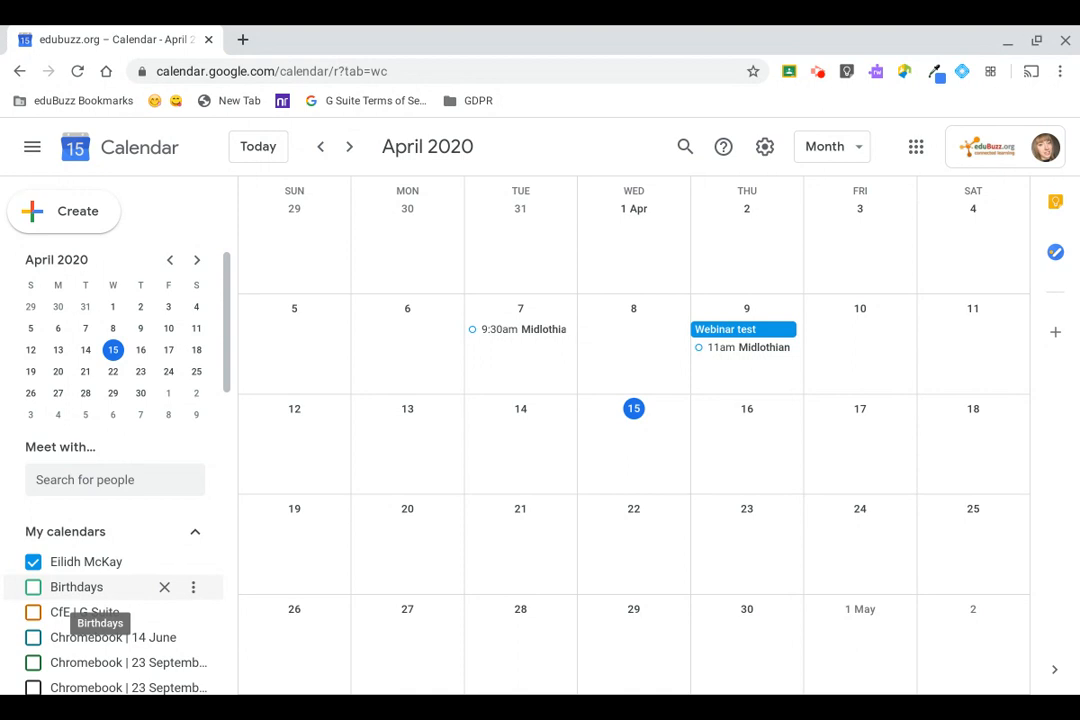
{"action": "scroll", "coordinate": [57, 541], "scroll_direction": "down", "scroll_amount": 3}
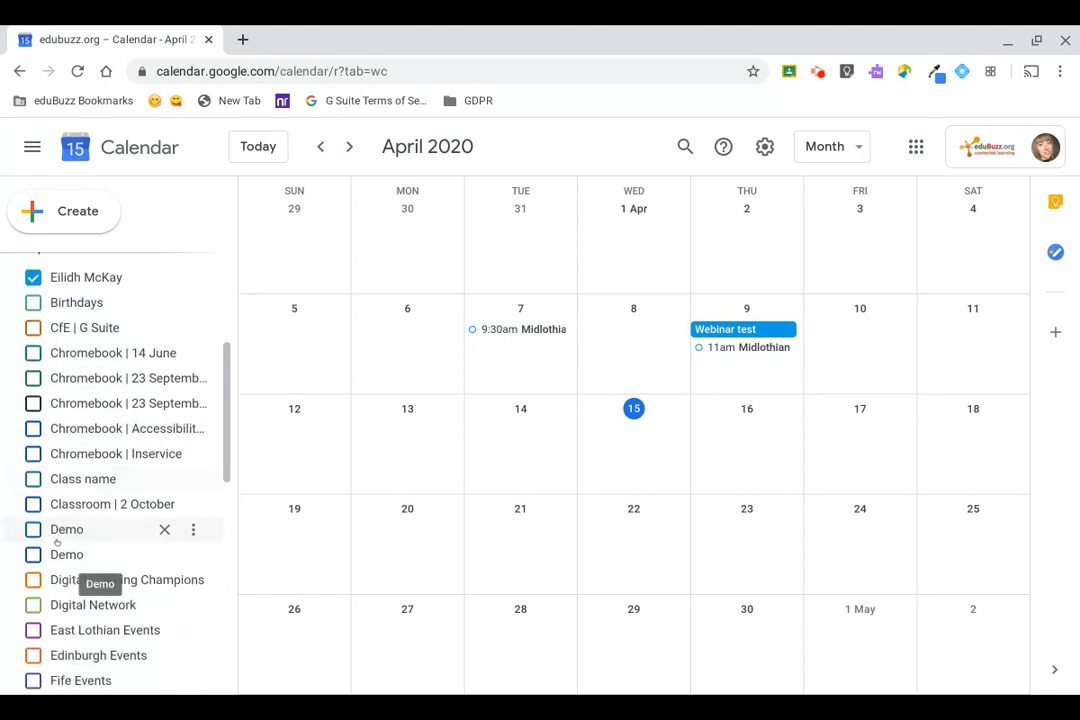
{"action": "scroll", "coordinate": [57, 541], "scroll_direction": "down", "scroll_amount": 1}
{"action": "scroll", "coordinate": [60, 540], "scroll_direction": "down", "scroll_amount": 3}
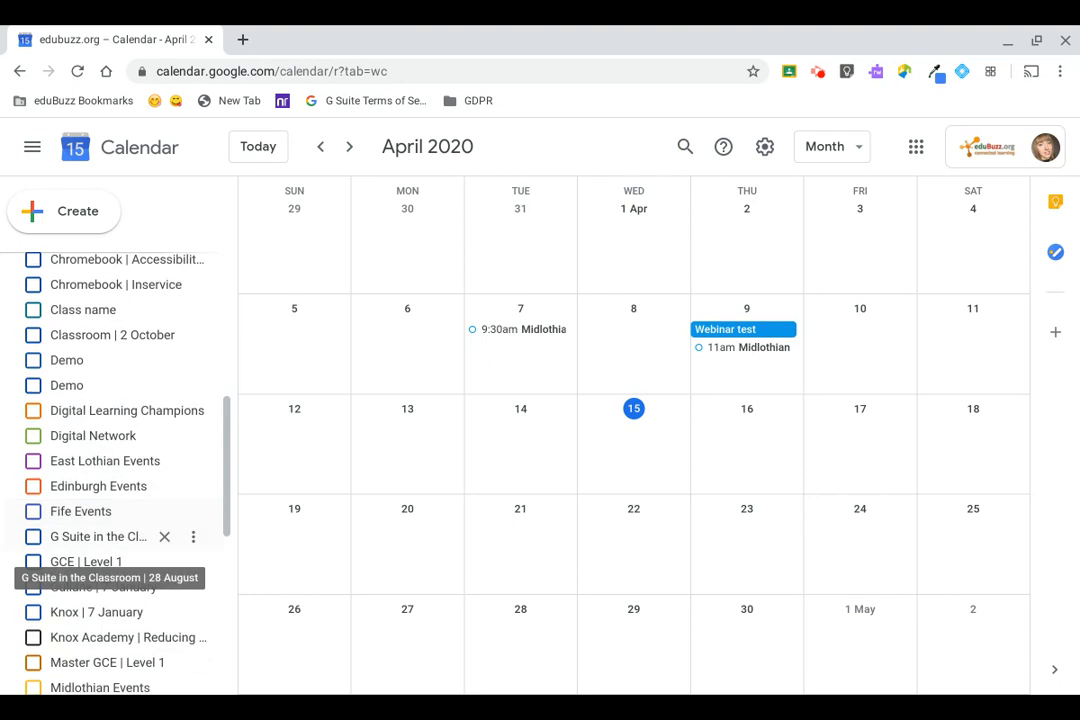
{"action": "scroll", "coordinate": [60, 540], "scroll_direction": "down", "scroll_amount": 2}
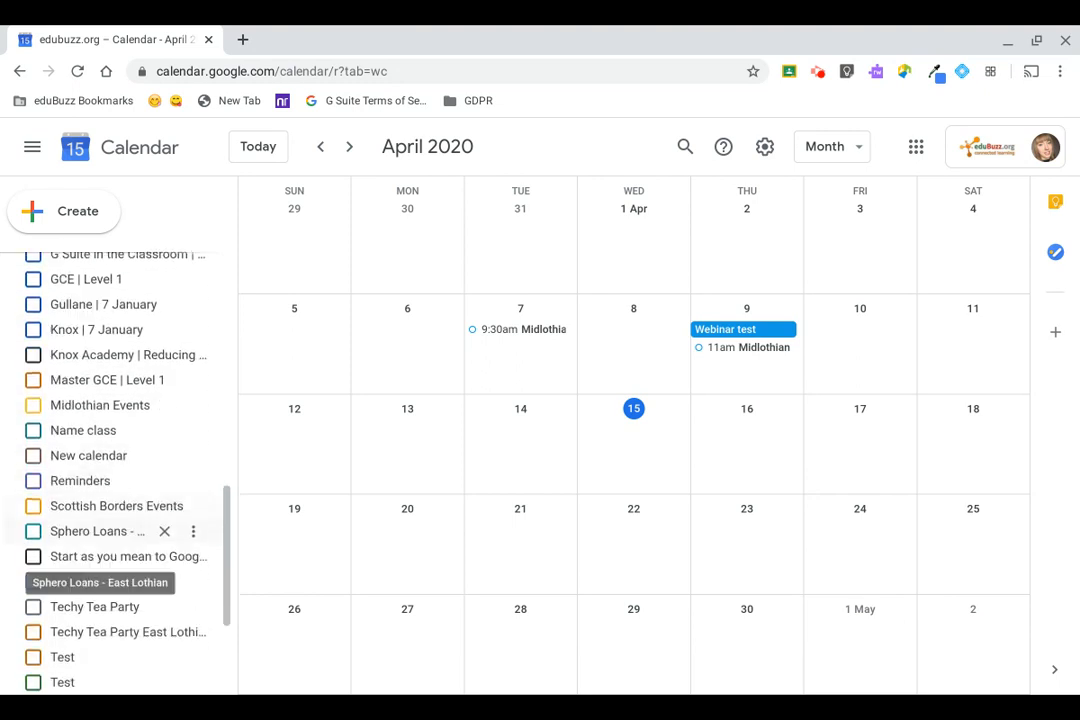
{"action": "scroll", "coordinate": [60, 545], "scroll_direction": "down", "scroll_amount": 2}
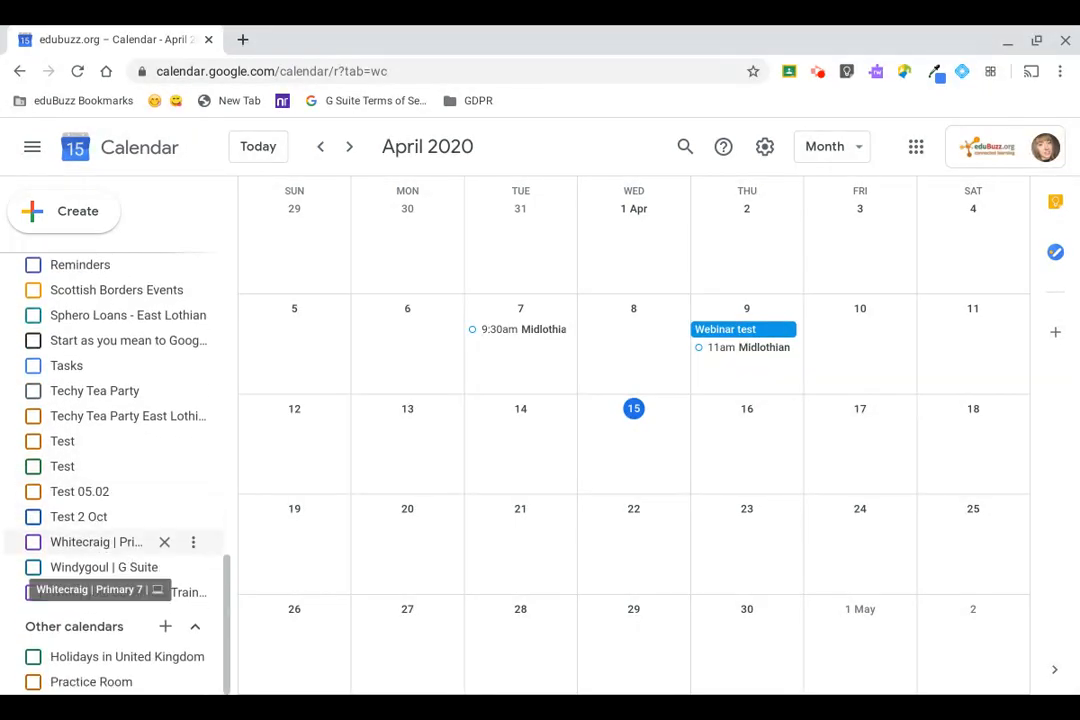
{"action": "scroll", "coordinate": [60, 545], "scroll_direction": "up", "scroll_amount": 3}
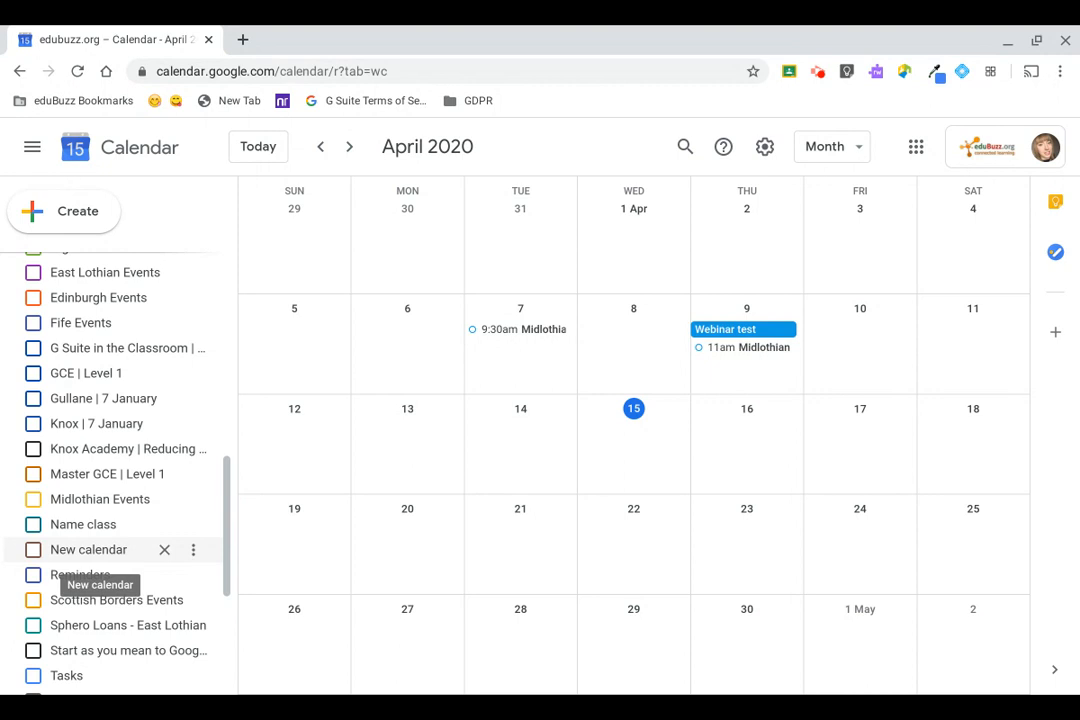
{"action": "scroll", "coordinate": [100, 562], "scroll_direction": "up", "scroll_amount": 6}
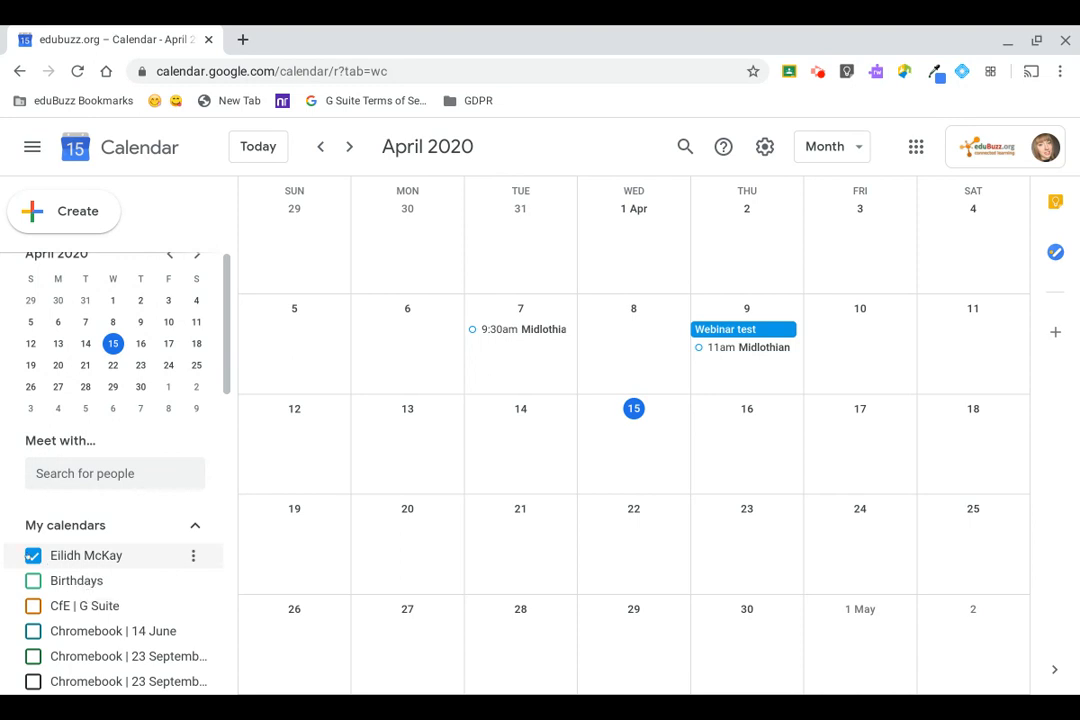
Hide the personal calendar and show the Techy Tea Party calendar, checking its events in April and May 2020
{"action": "left_click", "coordinate": [33, 555]}
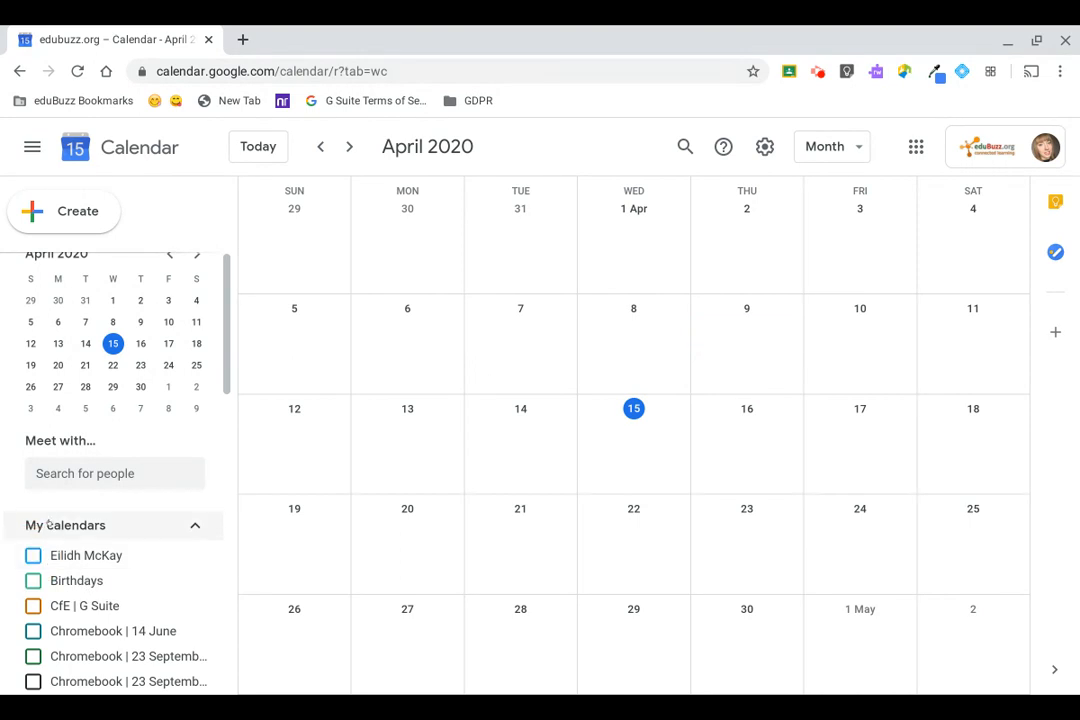
{"action": "scroll", "coordinate": [60, 520], "scroll_direction": "down", "scroll_amount": 10}
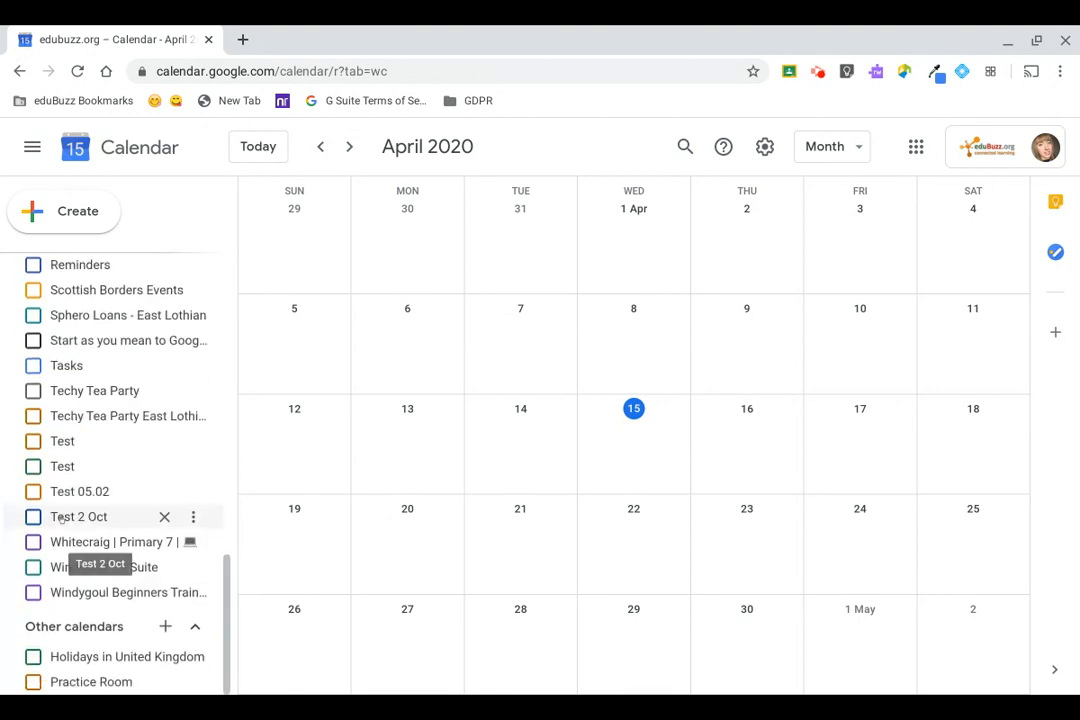
{"action": "left_click", "coordinate": [32, 390]}
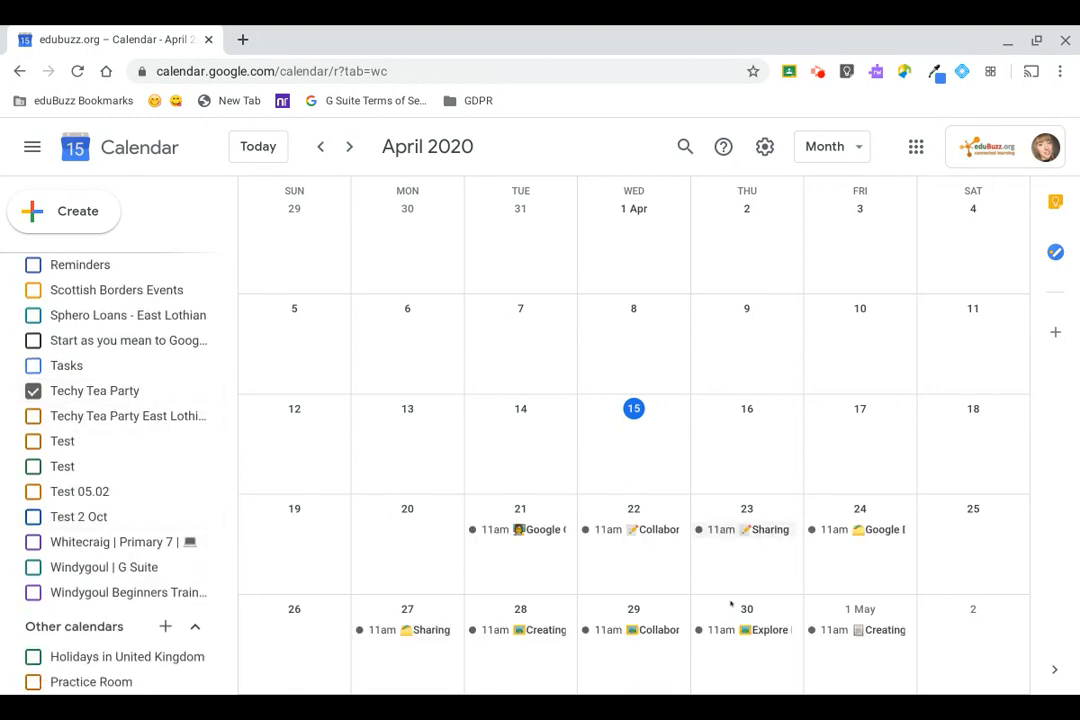
{"action": "scroll", "coordinate": [812, 569], "scroll_direction": "down", "scroll_amount": 1}
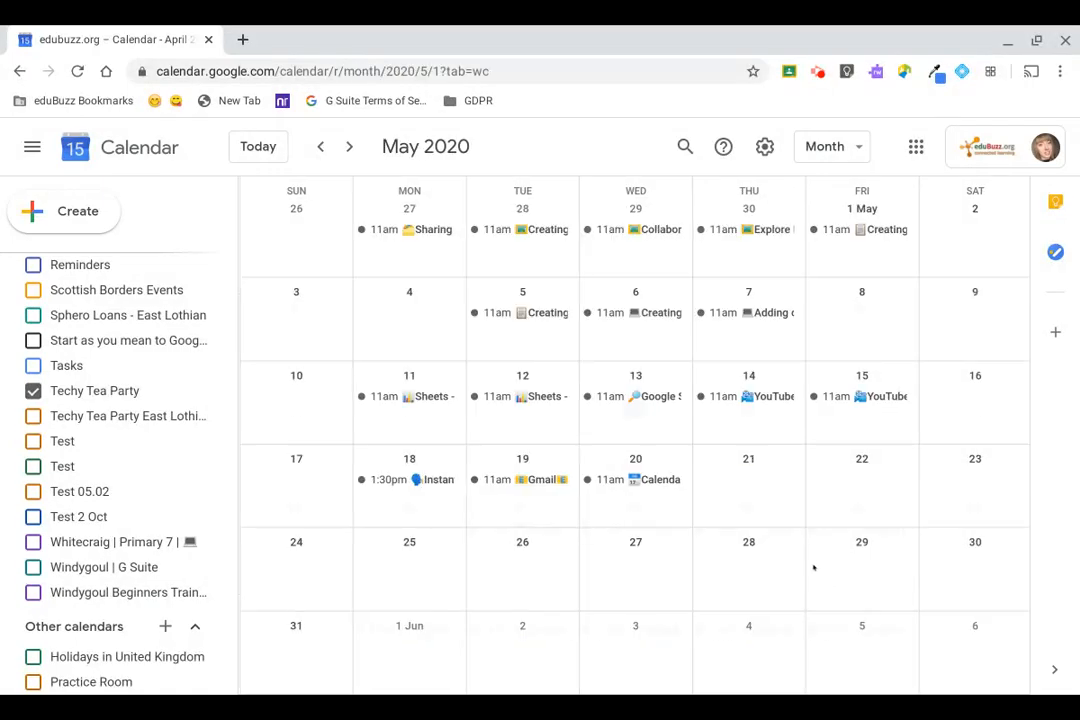
{"action": "scroll", "coordinate": [813, 567], "scroll_direction": "up", "scroll_amount": 2}
{"action": "scroll", "coordinate": [813, 567], "scroll_direction": "down", "scroll_amount": 2}
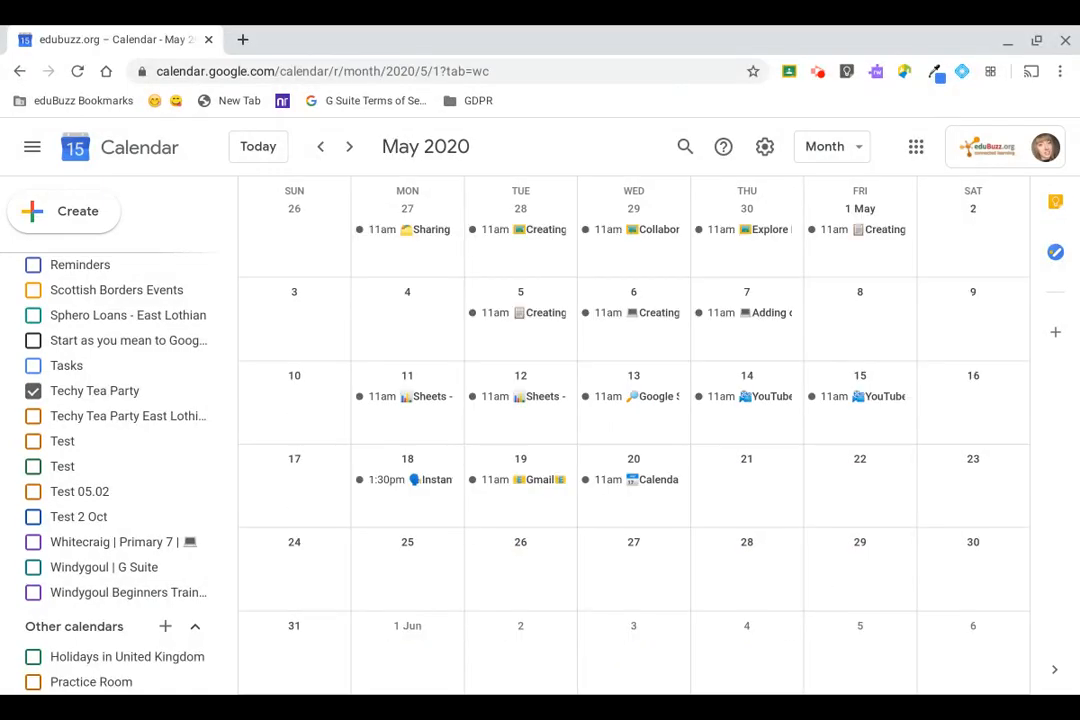
{"action": "scroll", "coordinate": [813, 567], "scroll_direction": "up", "scroll_amount": 1}
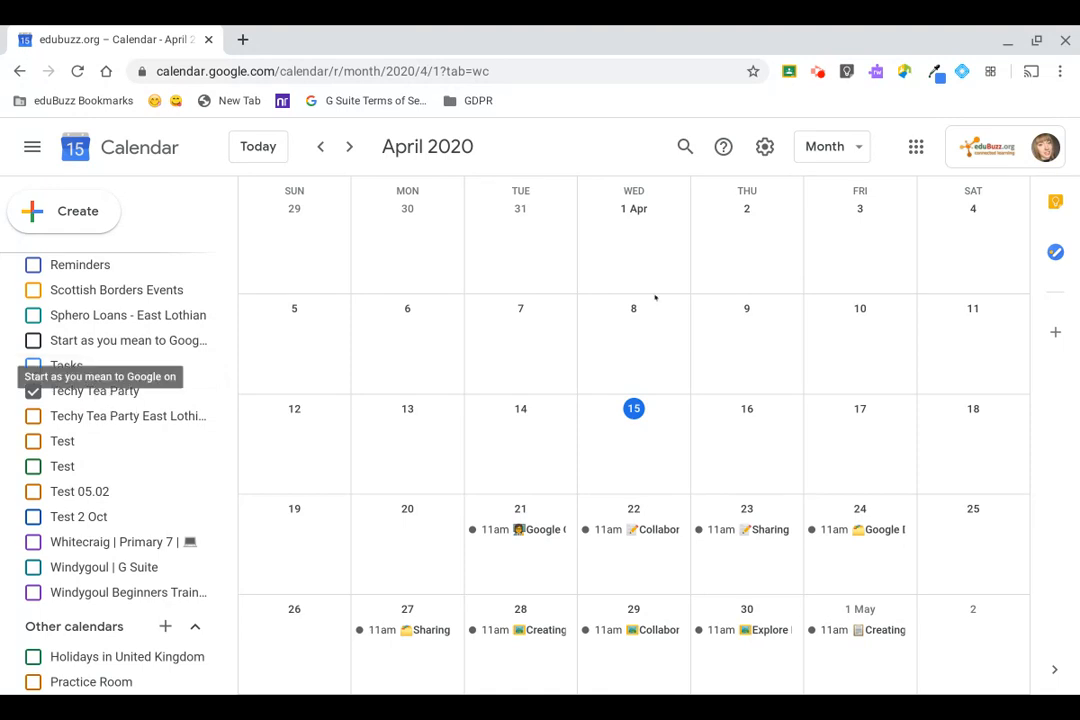
View the My Tasks list beside the calendar and close it again
{"action": "left_click", "coordinate": [1056, 252]}
{"action": "scroll", "coordinate": [1066, 256], "scroll_direction": "up", "scroll_amount": 5}
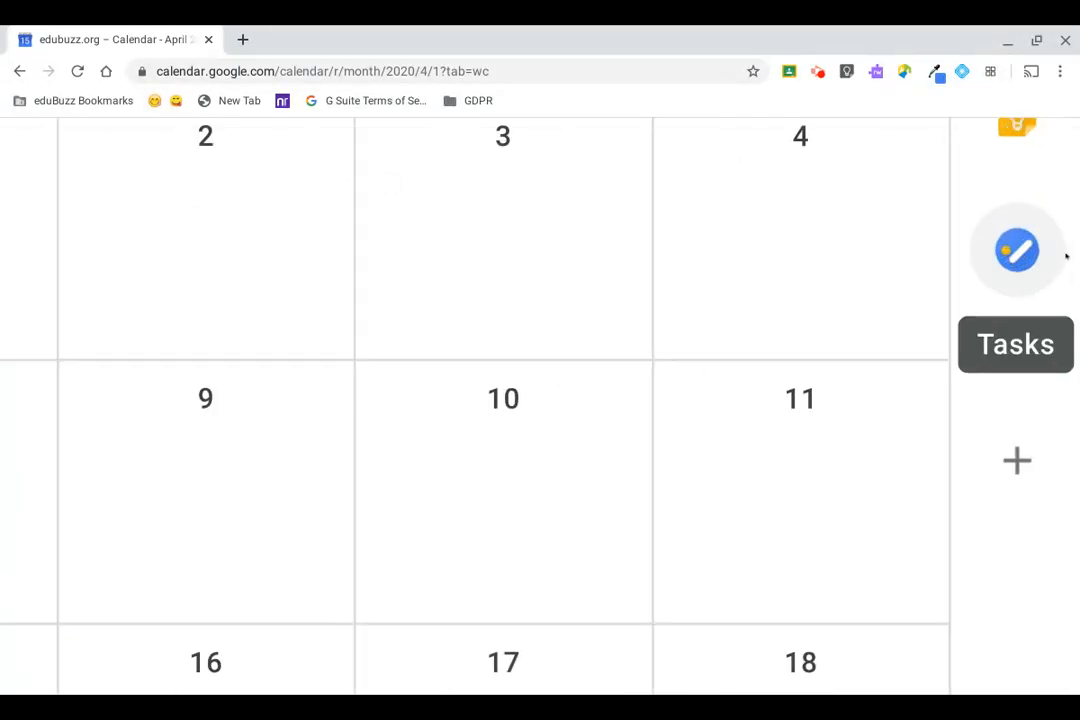
{"action": "scroll", "coordinate": [1066, 256], "scroll_direction": "up", "scroll_amount": 2}
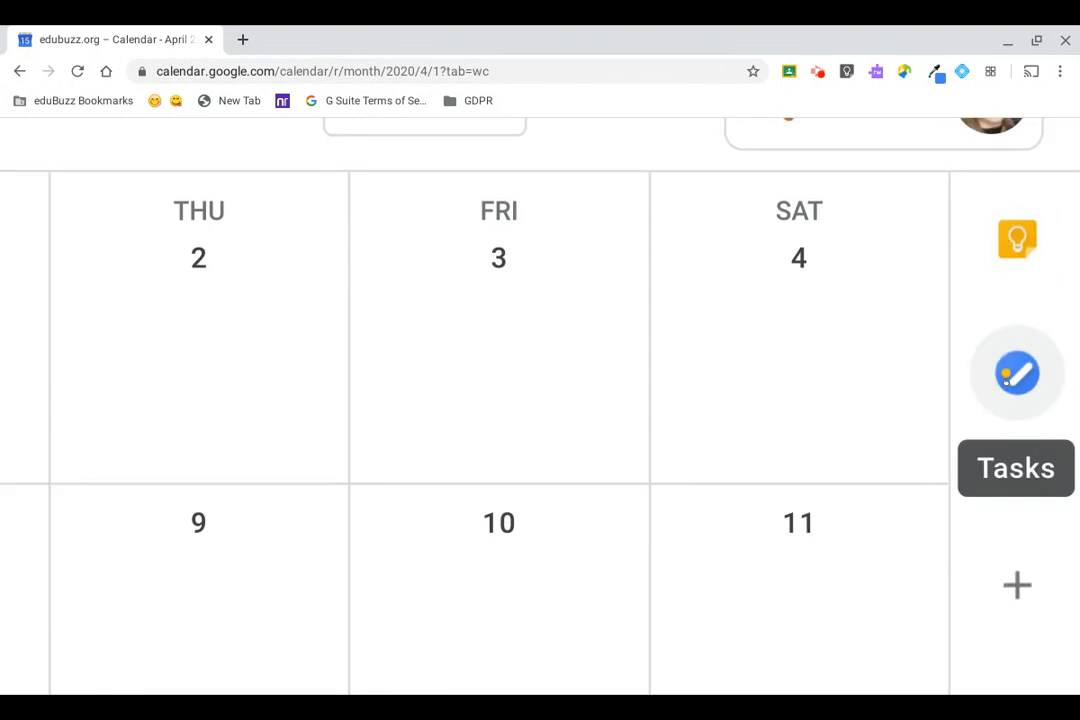
{"action": "scroll", "coordinate": [1006, 378], "scroll_direction": "down", "scroll_amount": 5}
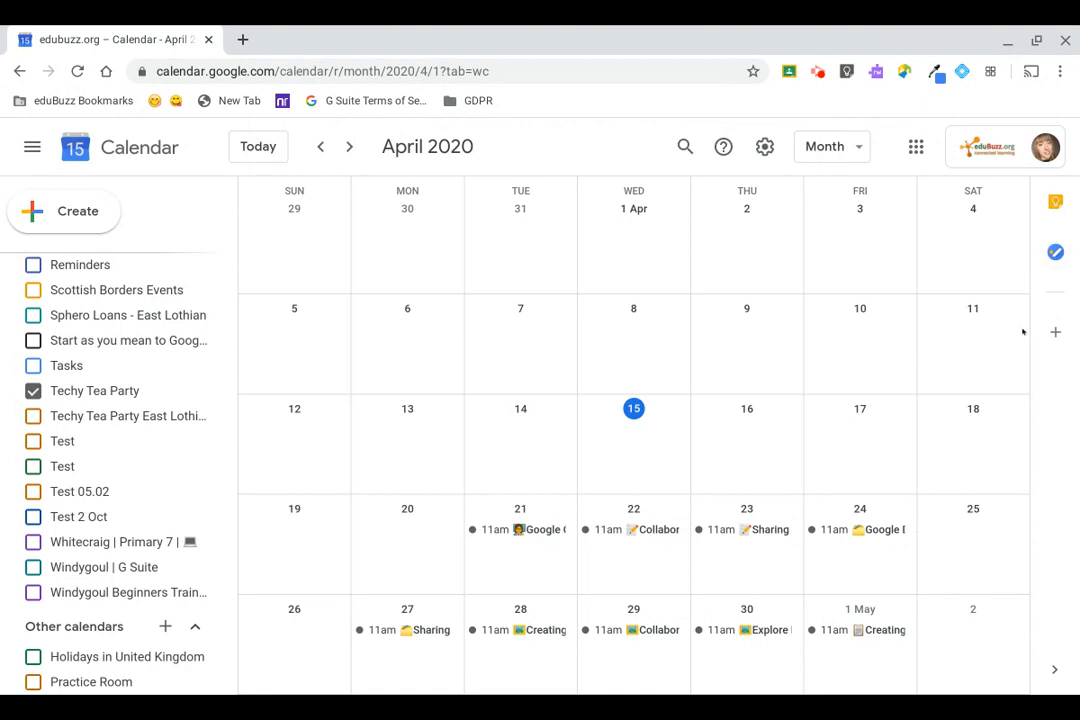
{"action": "left_click", "coordinate": [1055, 252]}
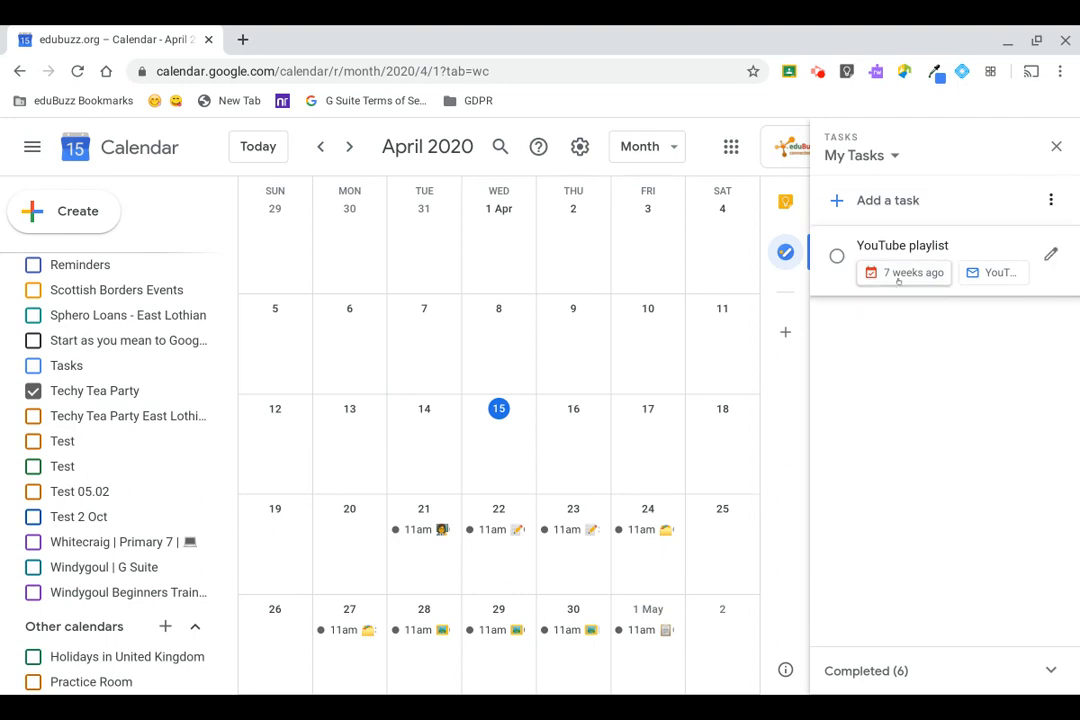
{"action": "left_click", "coordinate": [1056, 146]}
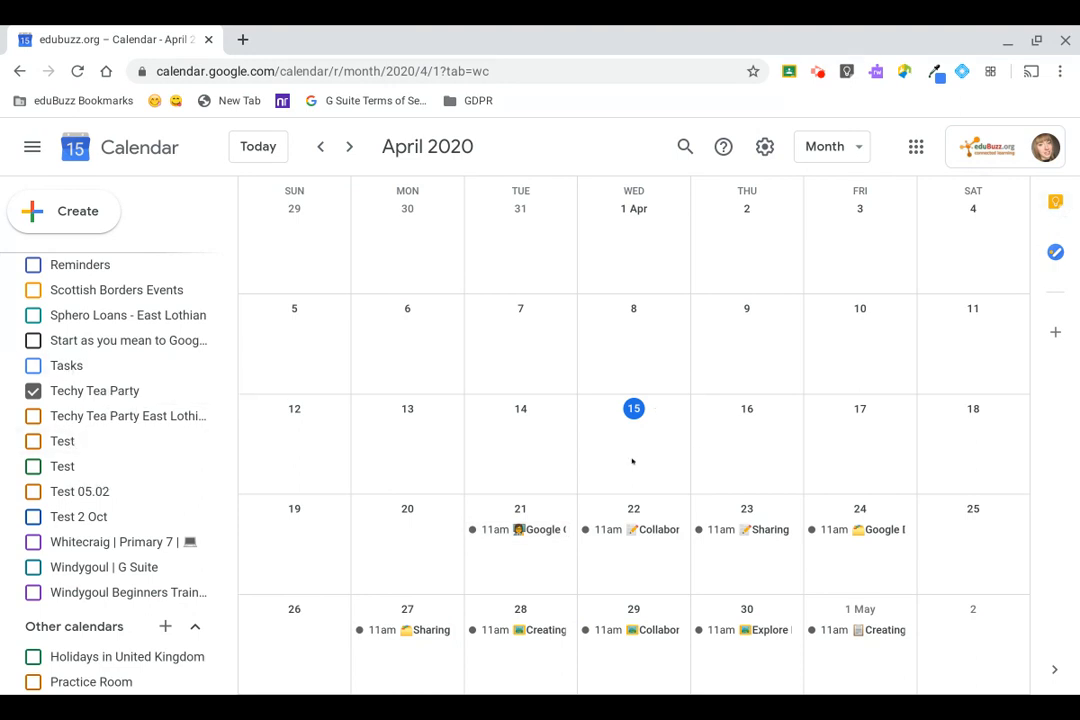
Show the GCE | Level 1 calendar in the month view and hide it again
{"action": "scroll", "coordinate": [80, 467], "scroll_direction": "up", "scroll_amount": 3}
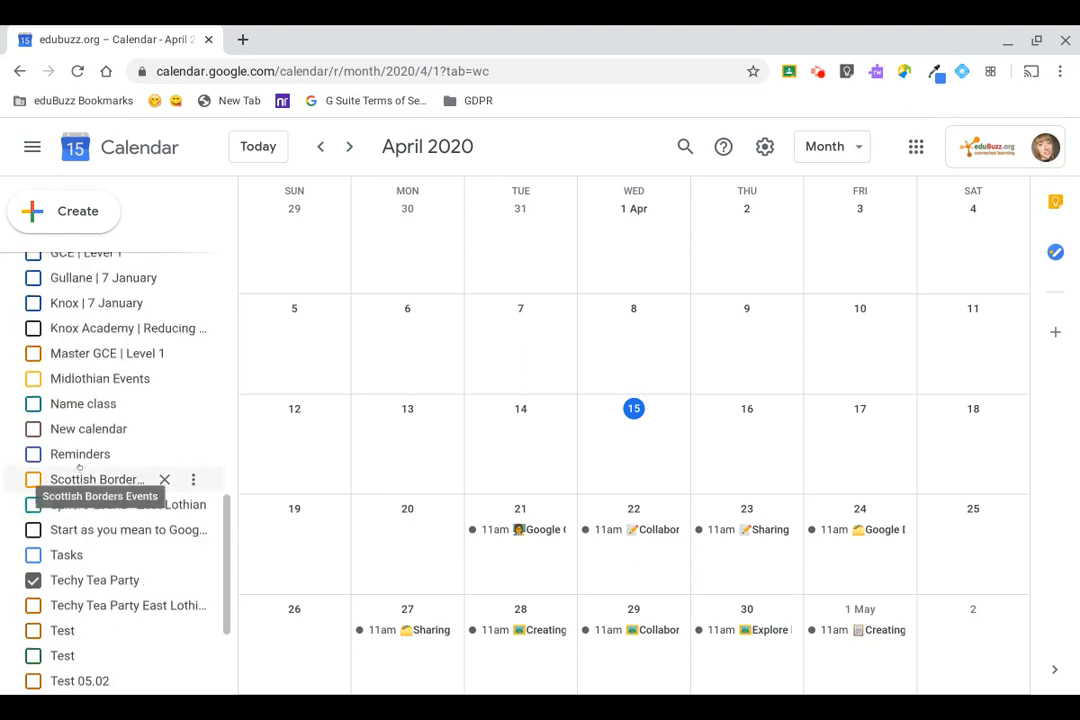
{"action": "scroll", "coordinate": [80, 467], "scroll_direction": "down", "scroll_amount": 1}
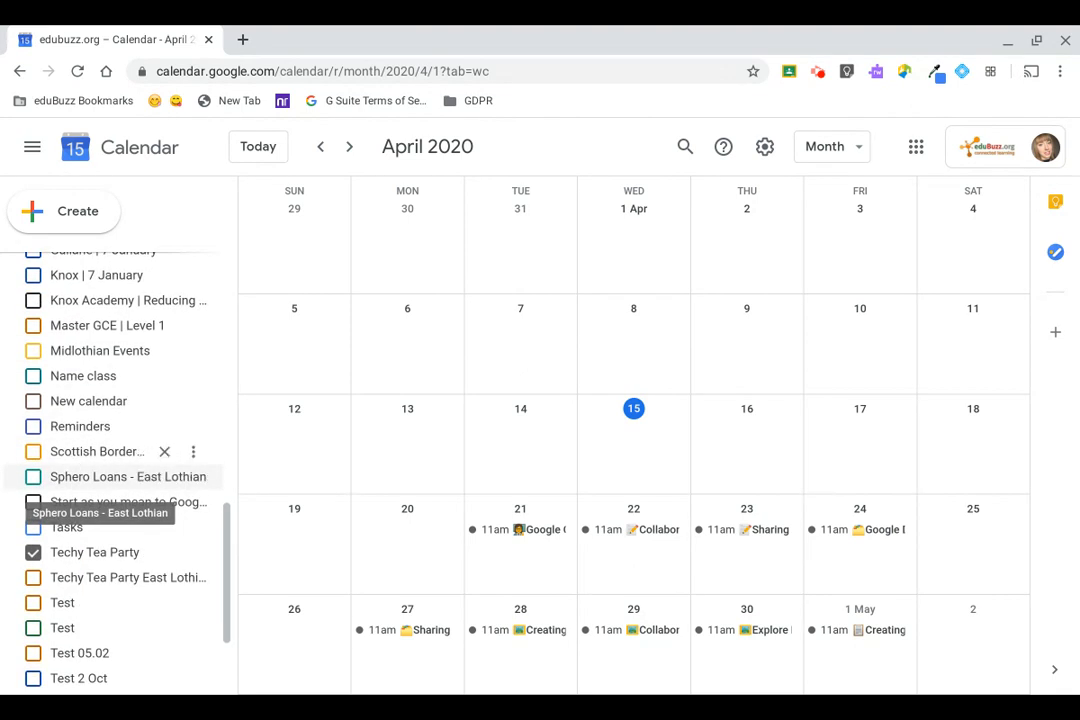
{"action": "scroll", "coordinate": [85, 398], "scroll_direction": "up", "scroll_amount": 4}
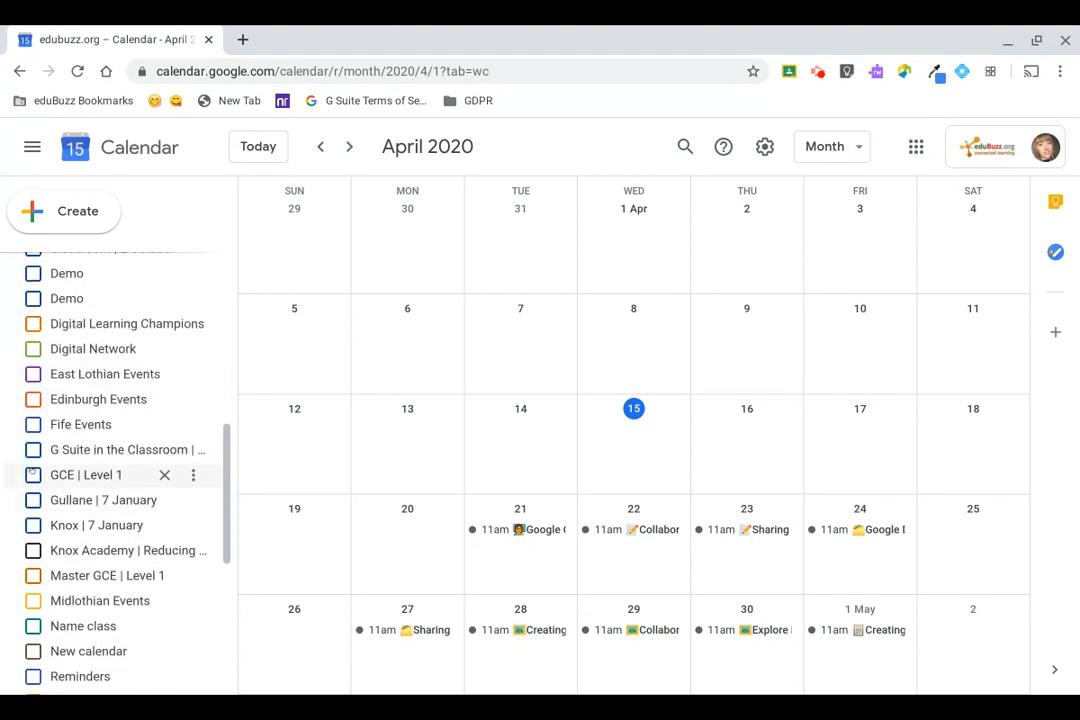
{"action": "left_click", "coordinate": [33, 474]}
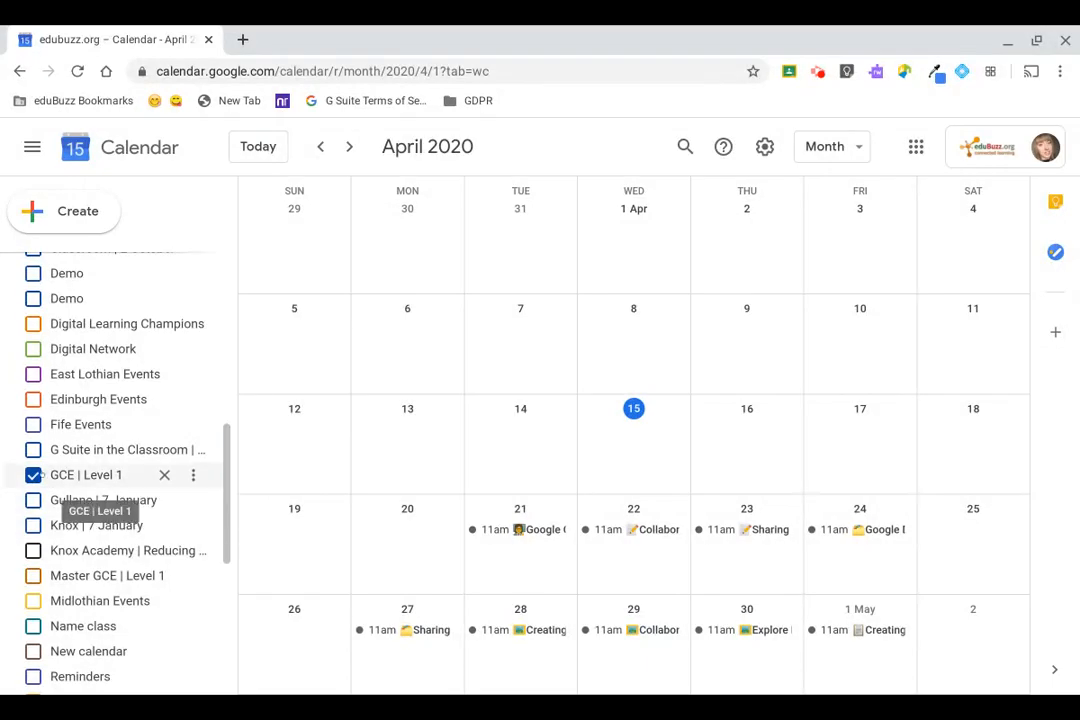
{"action": "left_click", "coordinate": [33, 474]}
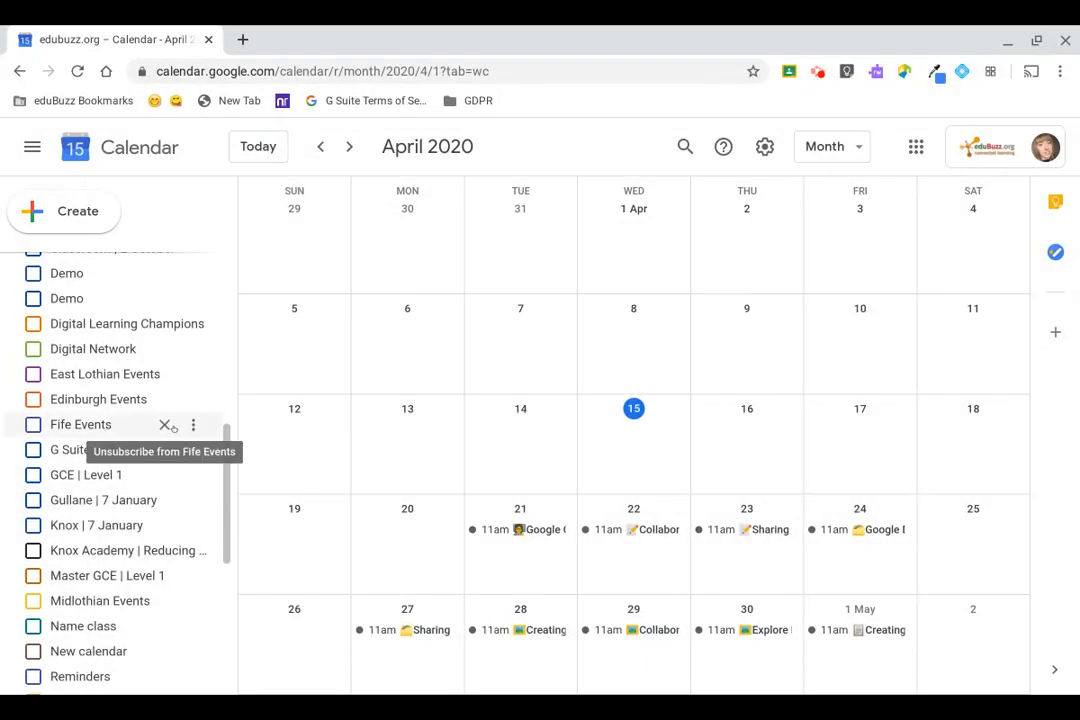
Start creating a new calendar from the Other calendars list and name it Staff Meetings
{"action": "scroll", "coordinate": [170, 428], "scroll_direction": "up", "scroll_amount": 2}
{"action": "scroll", "coordinate": [173, 400], "scroll_direction": "down", "scroll_amount": 2}
{"action": "scroll", "coordinate": [164, 420], "scroll_direction": "up", "scroll_amount": 5}
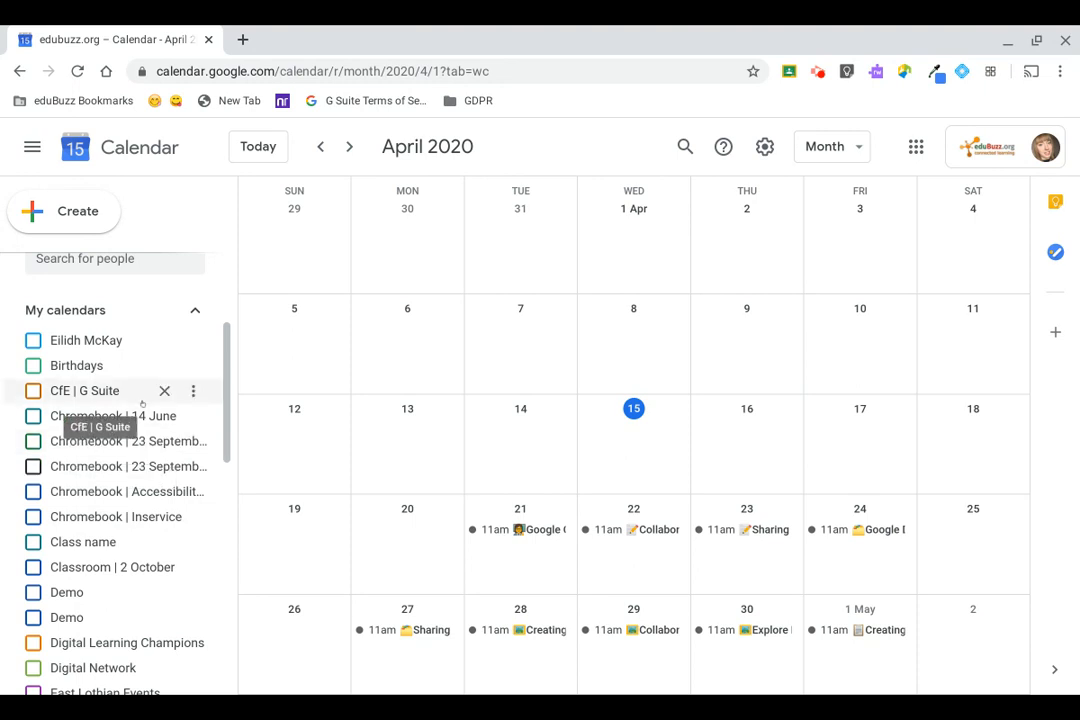
{"action": "scroll", "coordinate": [142, 403], "scroll_direction": "down", "scroll_amount": 6}
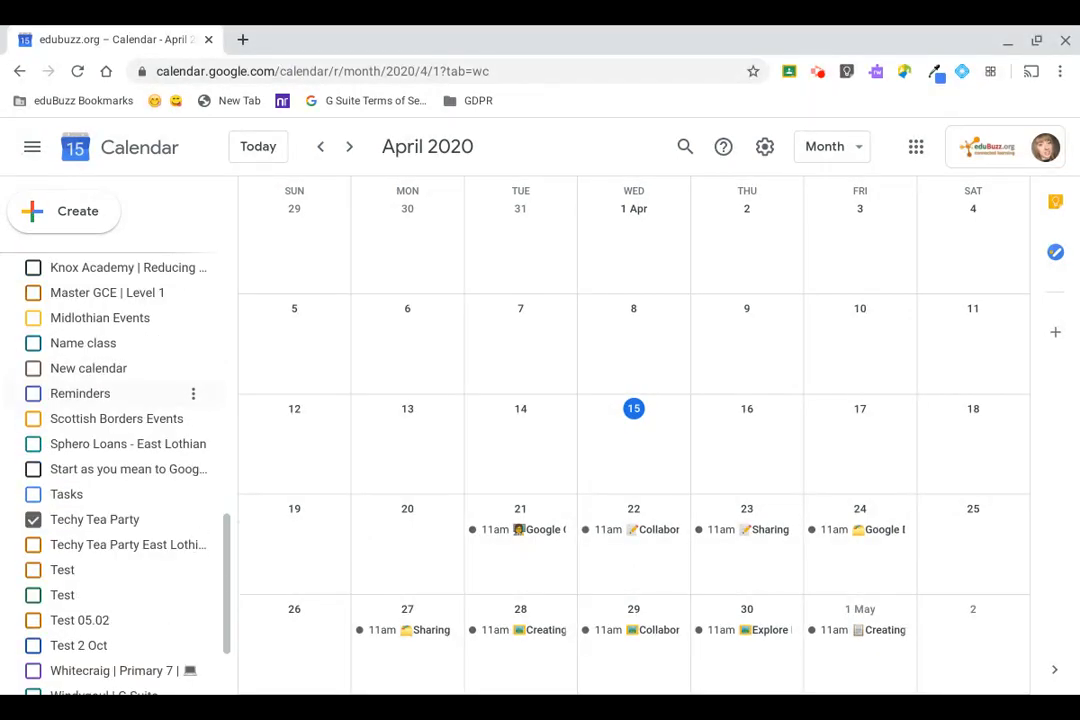
{"action": "scroll", "coordinate": [100, 395], "scroll_direction": "down", "scroll_amount": 3}
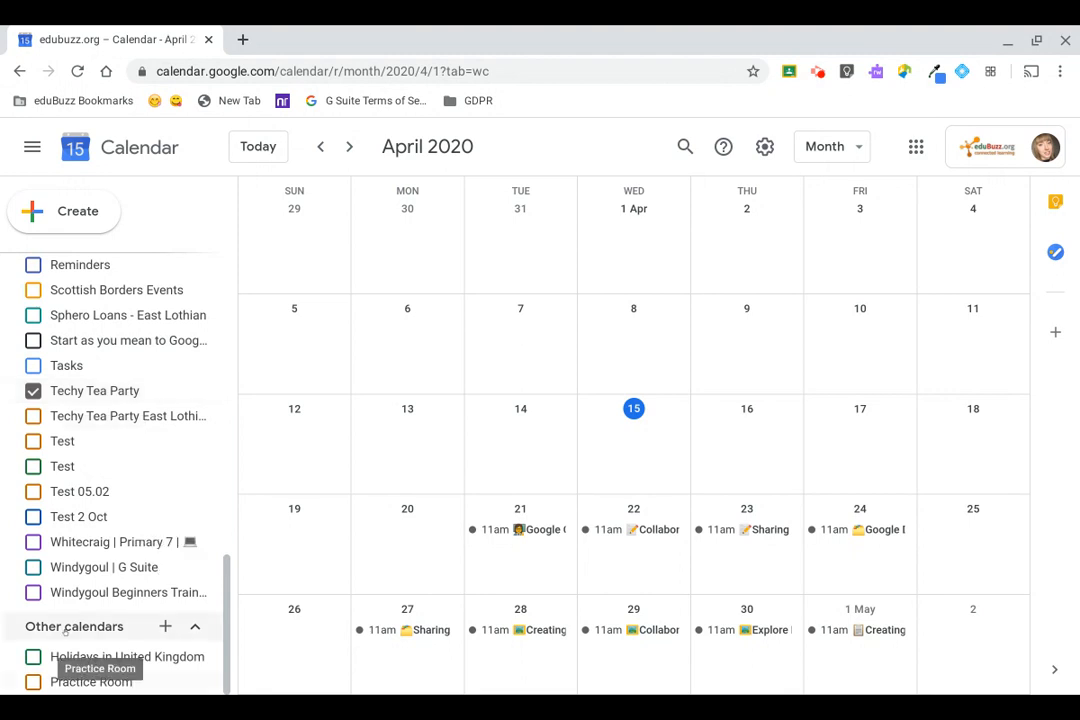
{"action": "left_click", "coordinate": [164, 626]}
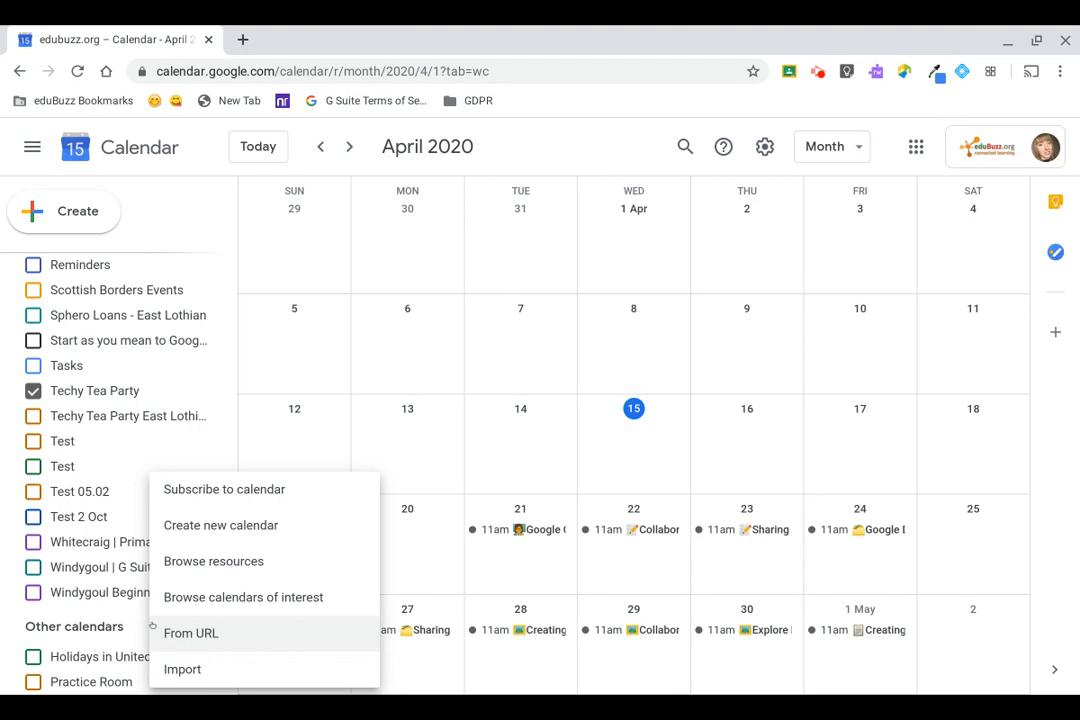
{"action": "left_click", "coordinate": [271, 536]}
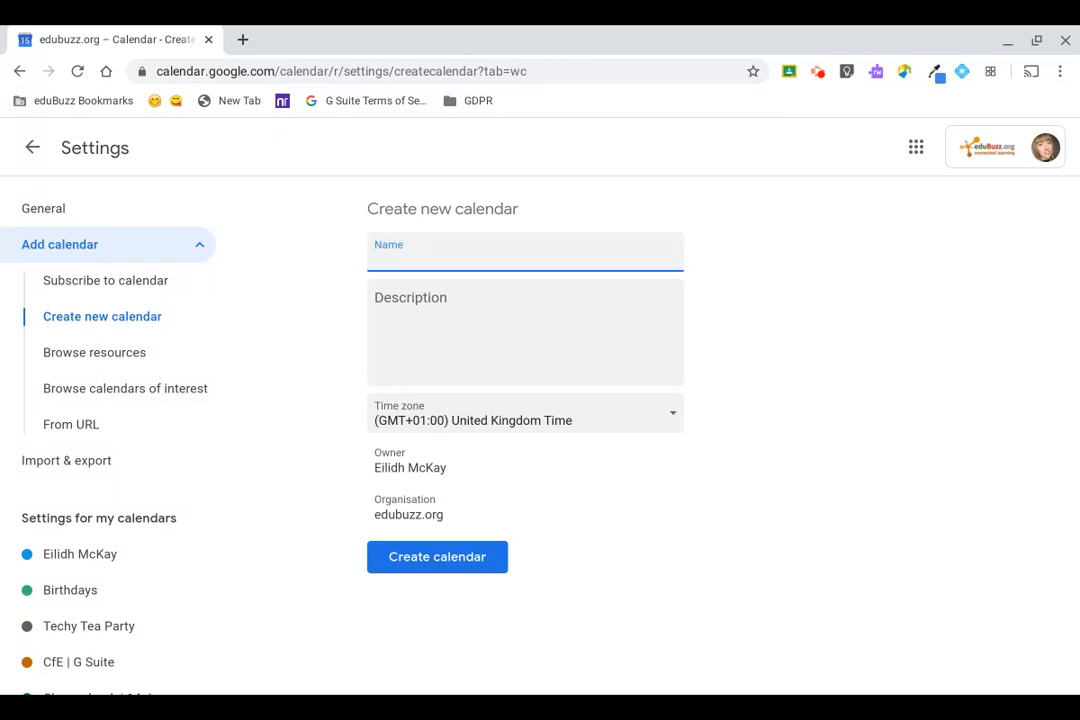
{"action": "type", "text": "Staff Meetings"}
Add the description "Weekly staff meetings and daily coffee breaks" and create the calendar
{"action": "left_click", "coordinate": [423, 326]}
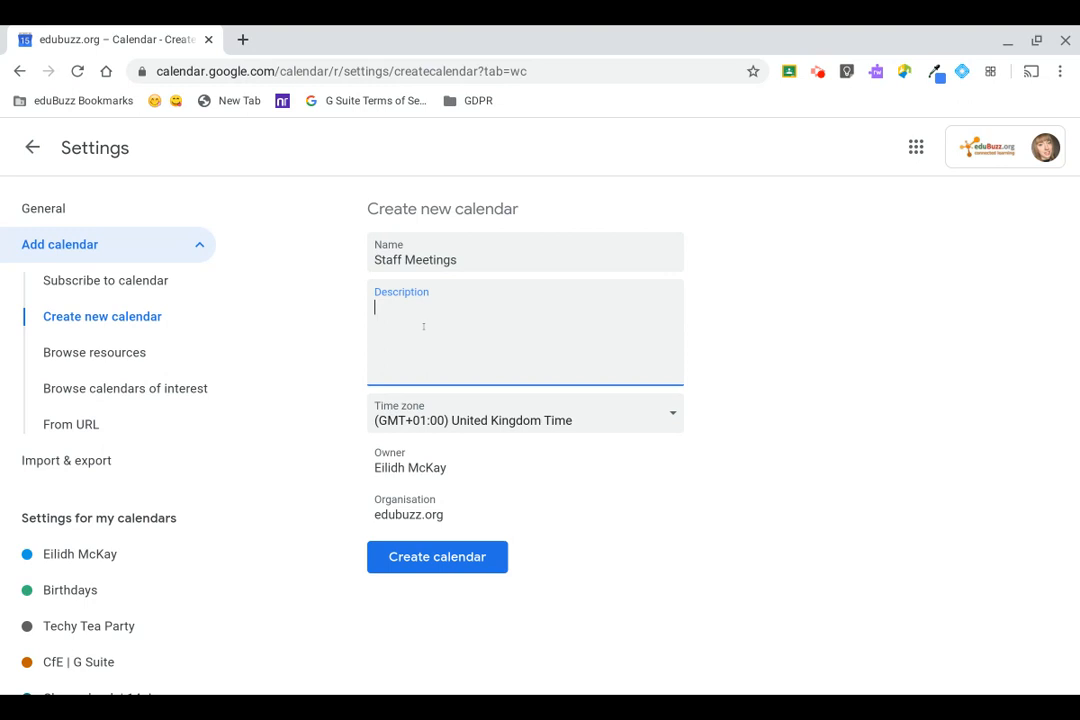
{"action": "type", "text": "Weekly staf"}
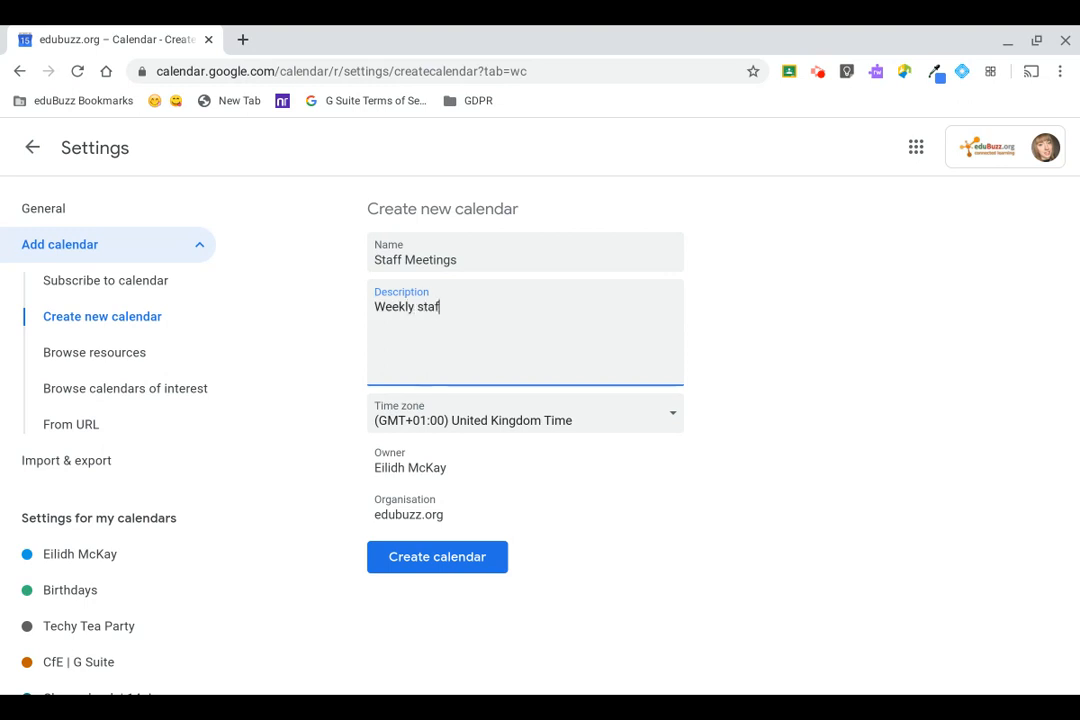
{"action": "type", "text": "f meetings and daily c"}
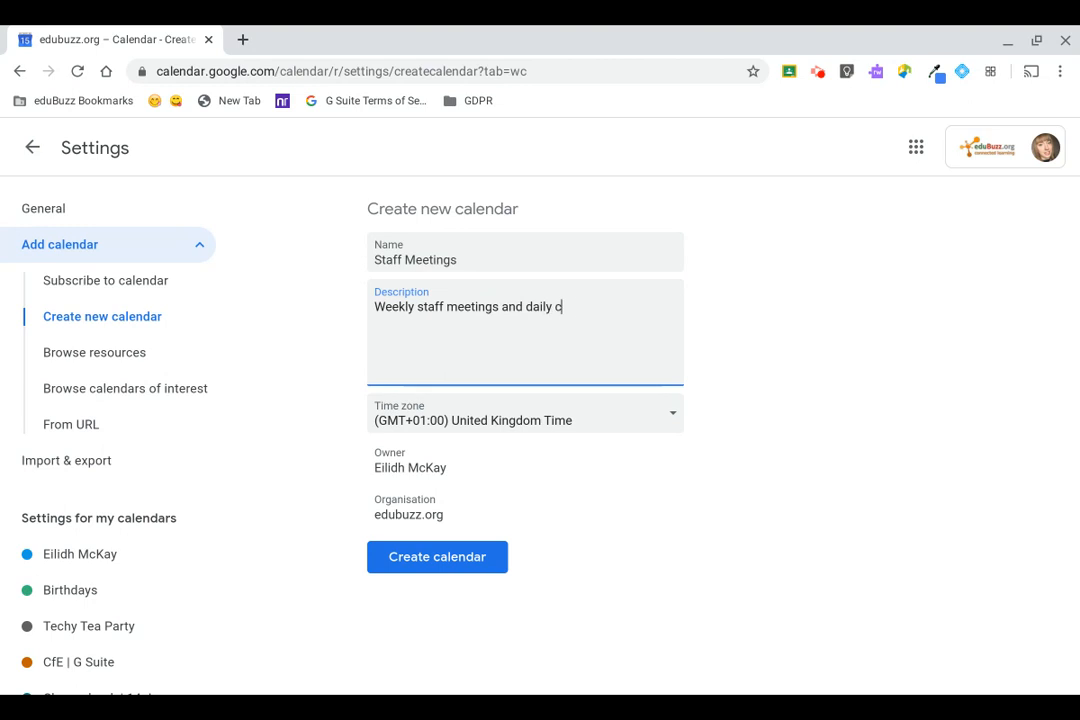
{"action": "type", "text": "offee breaks"}
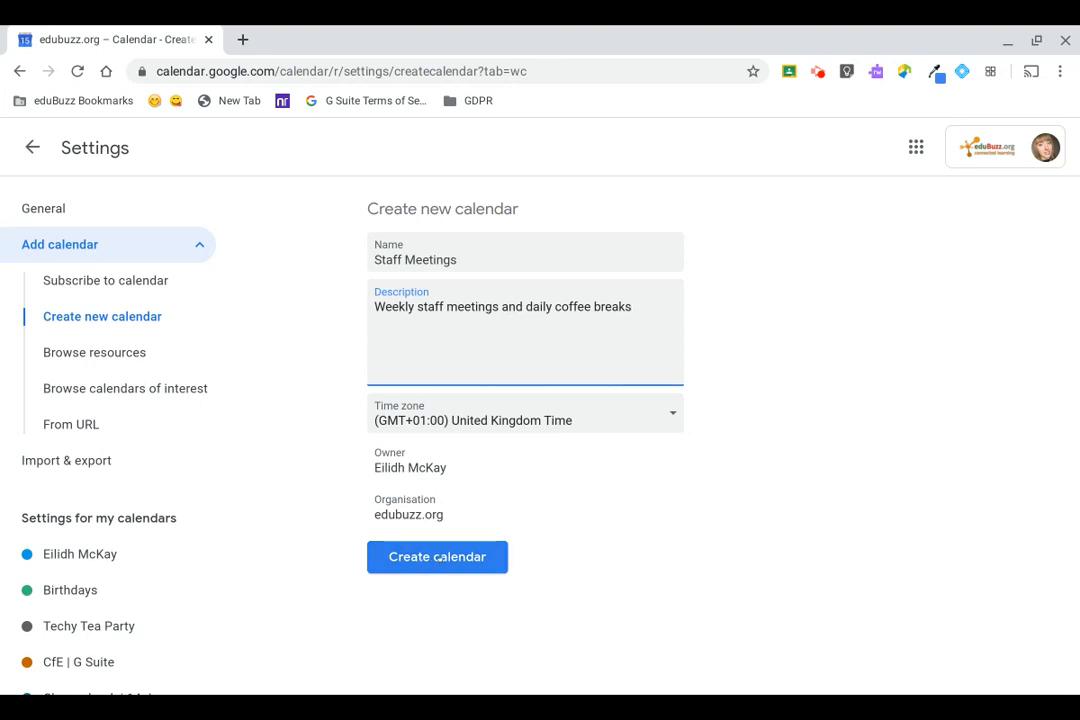
{"action": "left_click", "coordinate": [437, 557]}
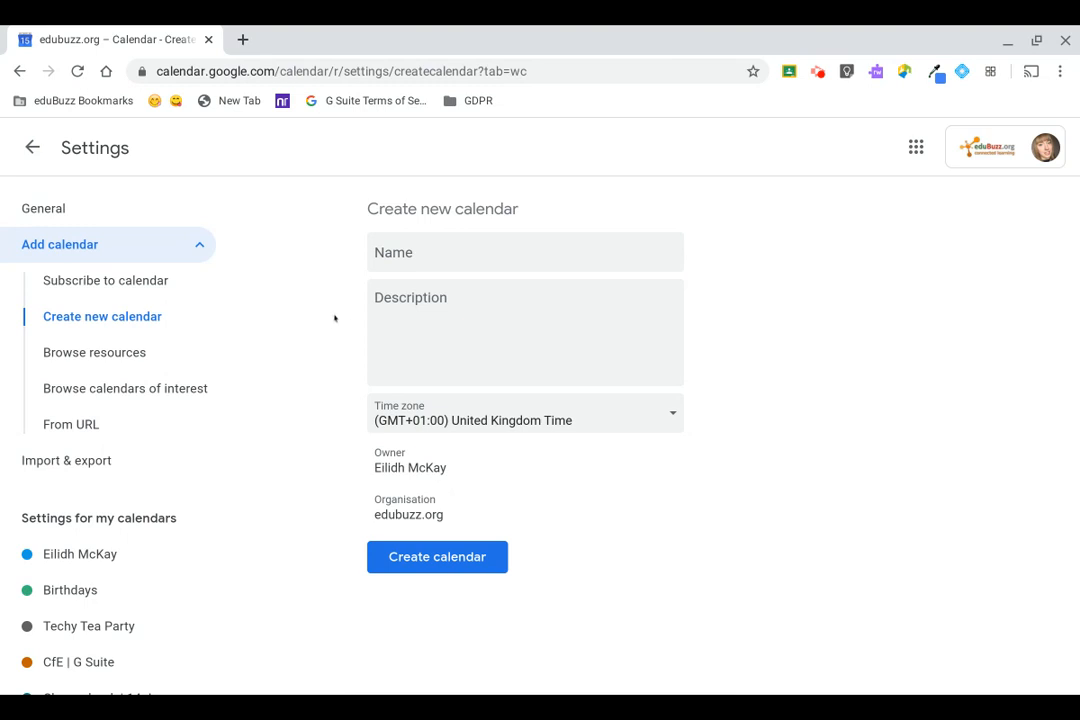
Leave the settings and return to the April 2020 month view
{"action": "scroll", "coordinate": [48, 147], "scroll_direction": "up", "scroll_amount": 5}
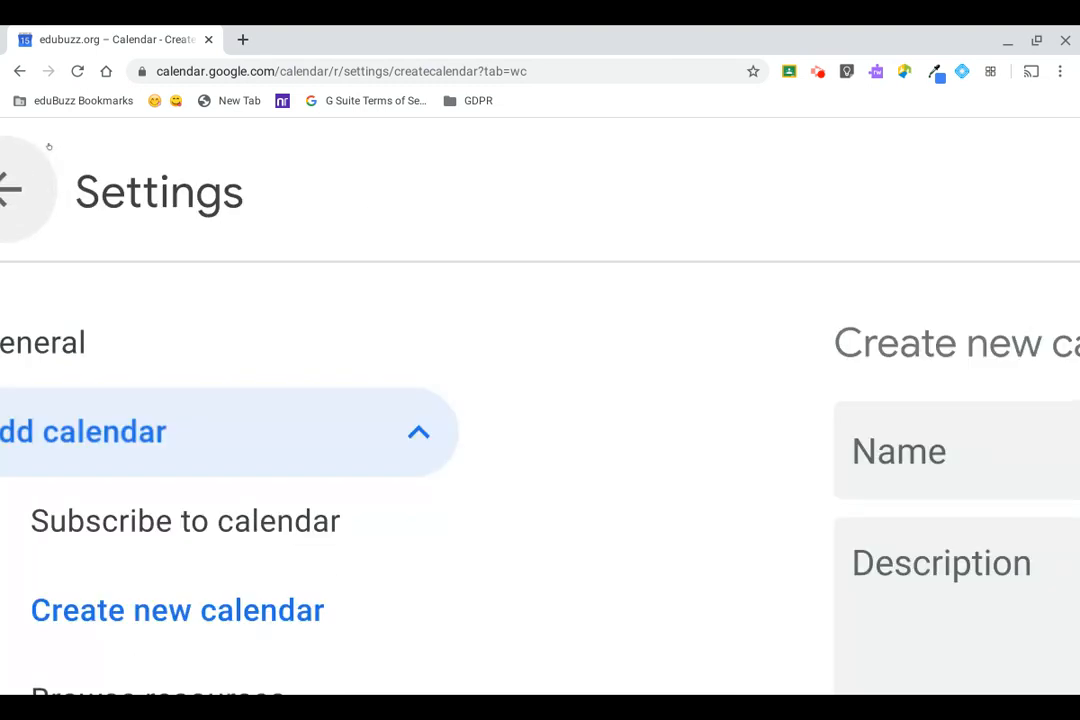
{"action": "left_click", "coordinate": [55, 149]}
{"action": "scroll", "coordinate": [55, 149], "scroll_direction": "left", "scroll_amount": 1}
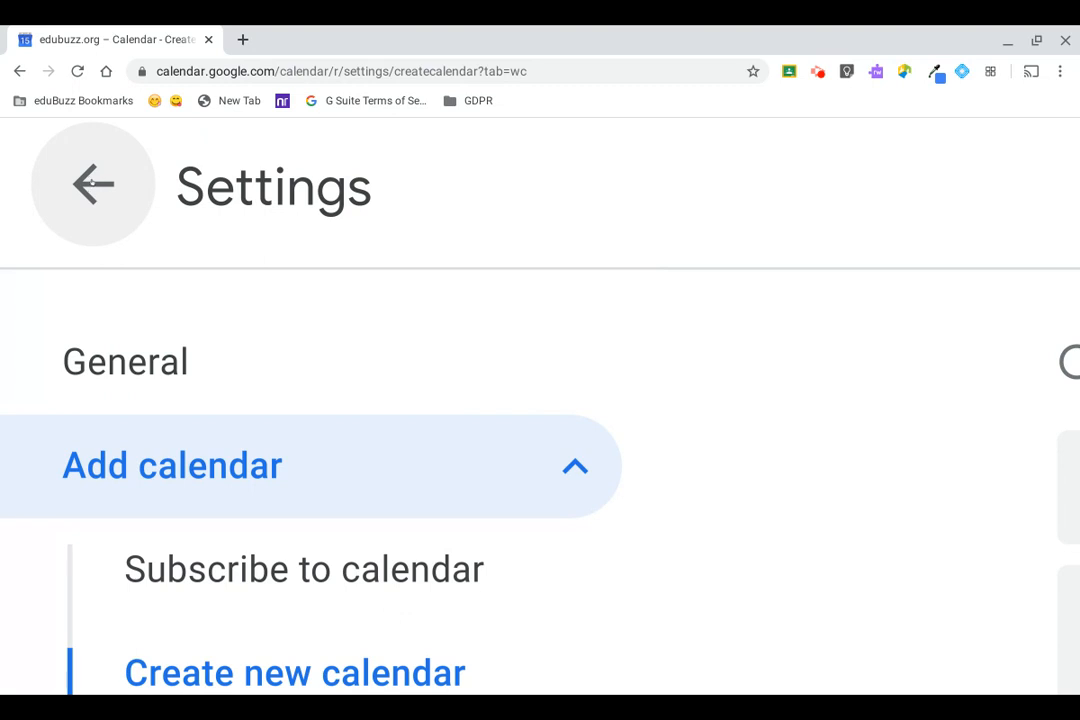
{"action": "left_click", "coordinate": [92, 181]}
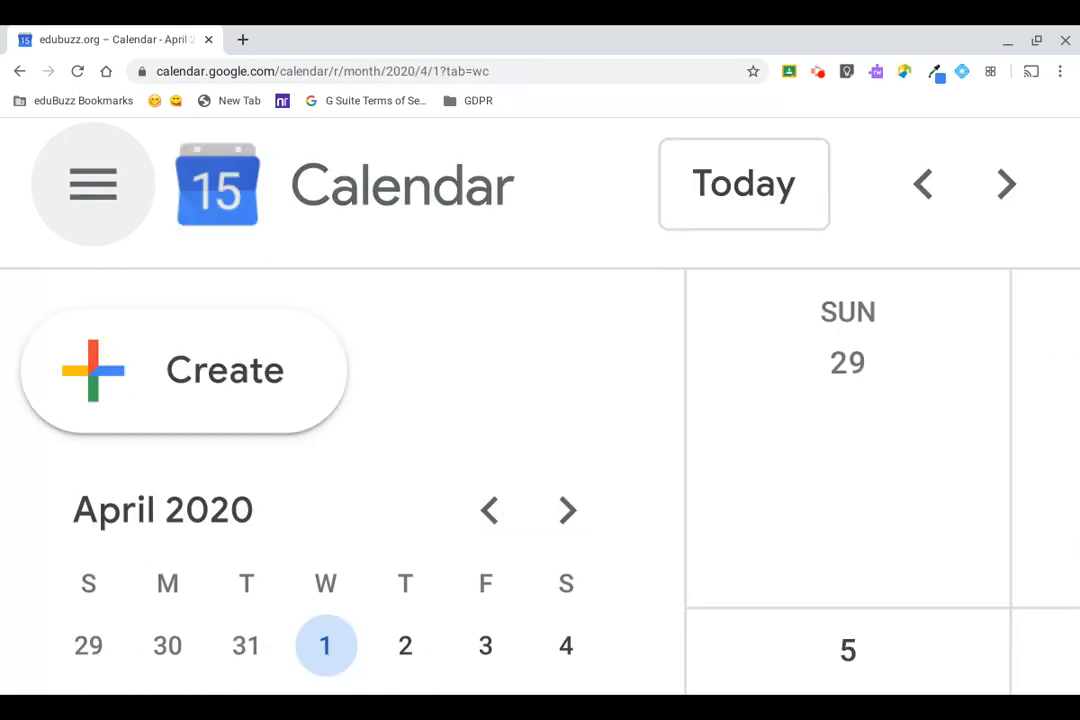
{"action": "scroll", "coordinate": [92, 183], "scroll_direction": "down", "scroll_amount": 5}
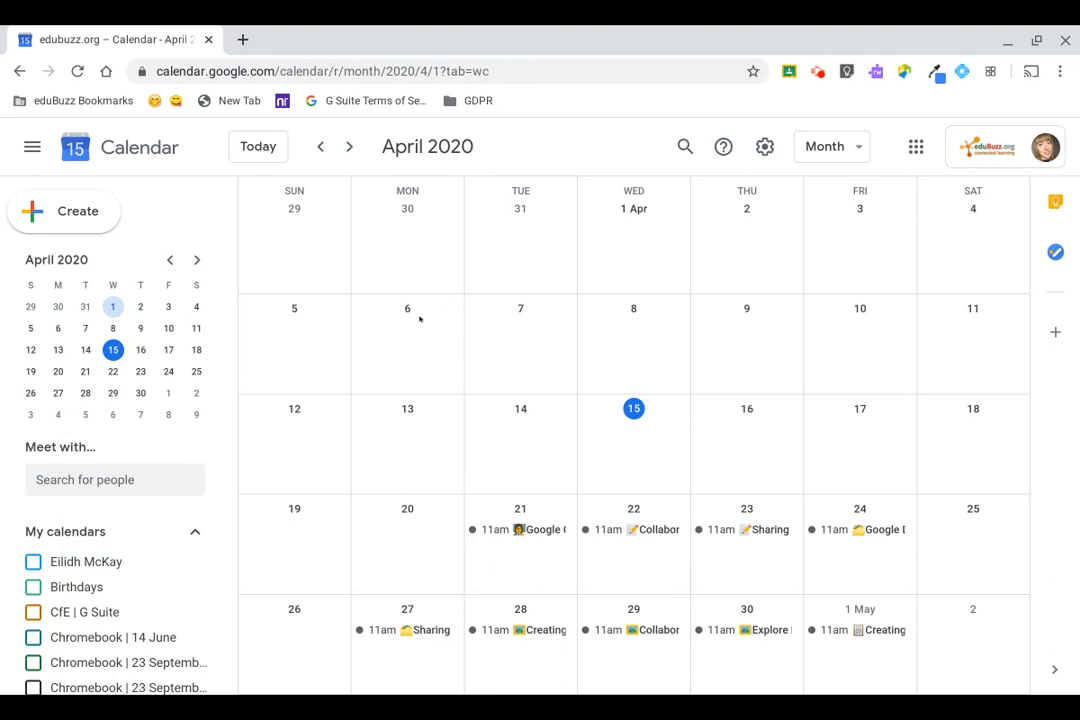
Display only the Staff Meetings calendar and look at its colour options without changing the colour
{"action": "scroll", "coordinate": [178, 419], "scroll_direction": "down", "scroll_amount": 5}
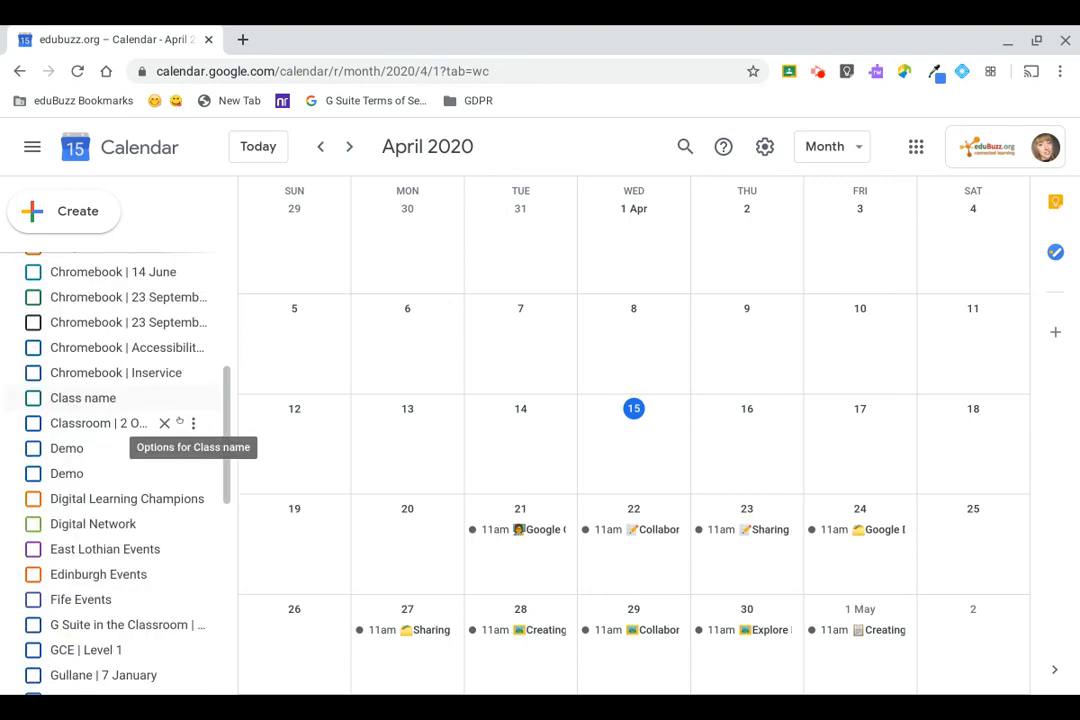
{"action": "scroll", "coordinate": [178, 421], "scroll_direction": "down", "scroll_amount": 5}
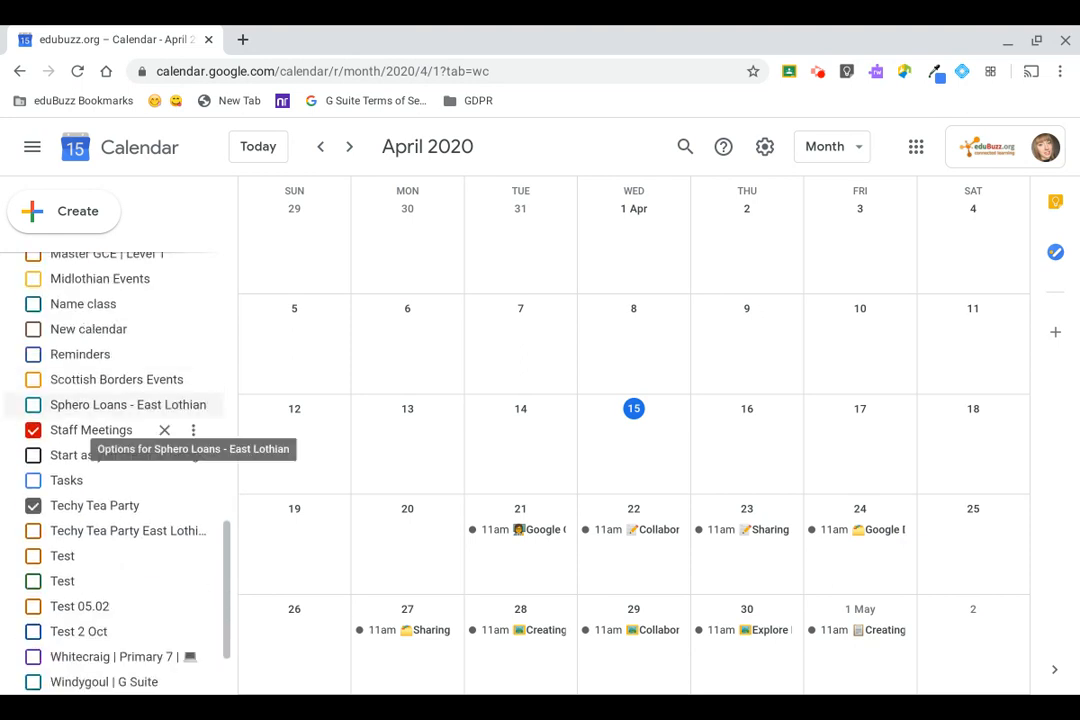
{"action": "scroll", "coordinate": [193, 430], "scroll_direction": "down", "scroll_amount": 1}
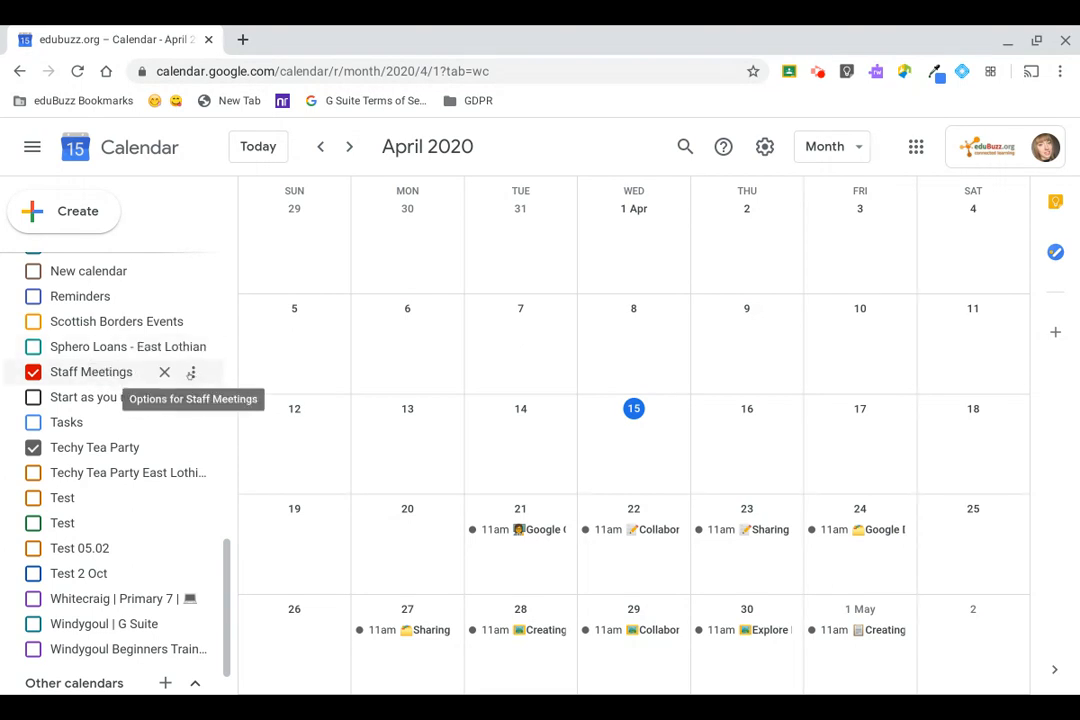
{"action": "left_click", "coordinate": [191, 372]}
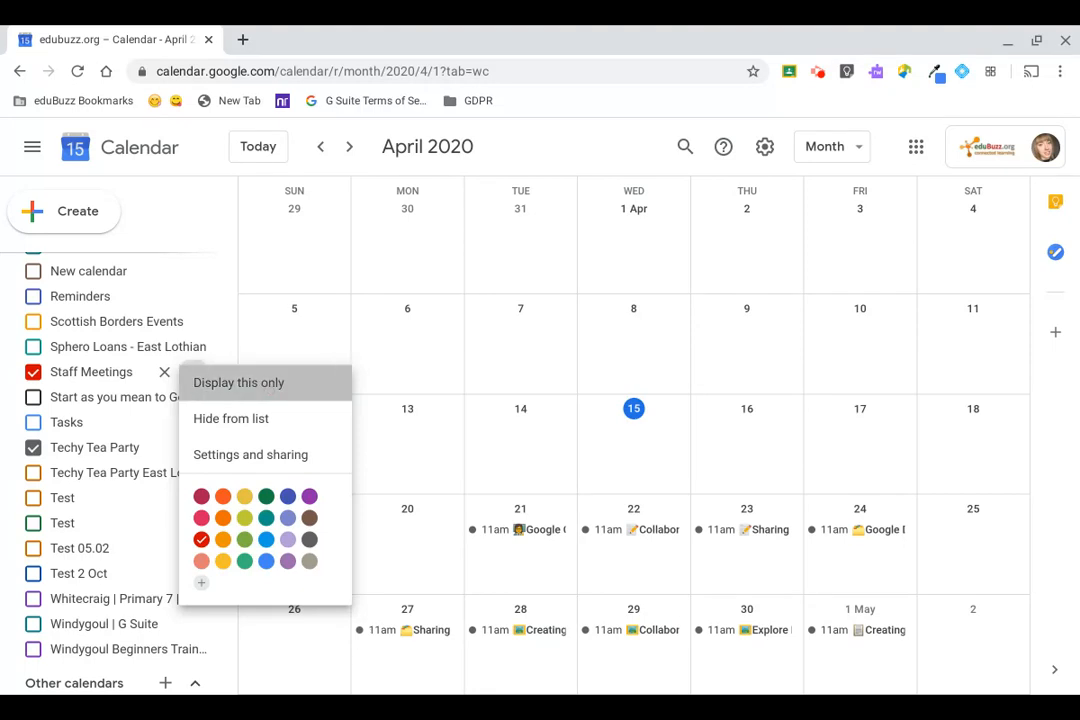
{"action": "left_click", "coordinate": [264, 384]}
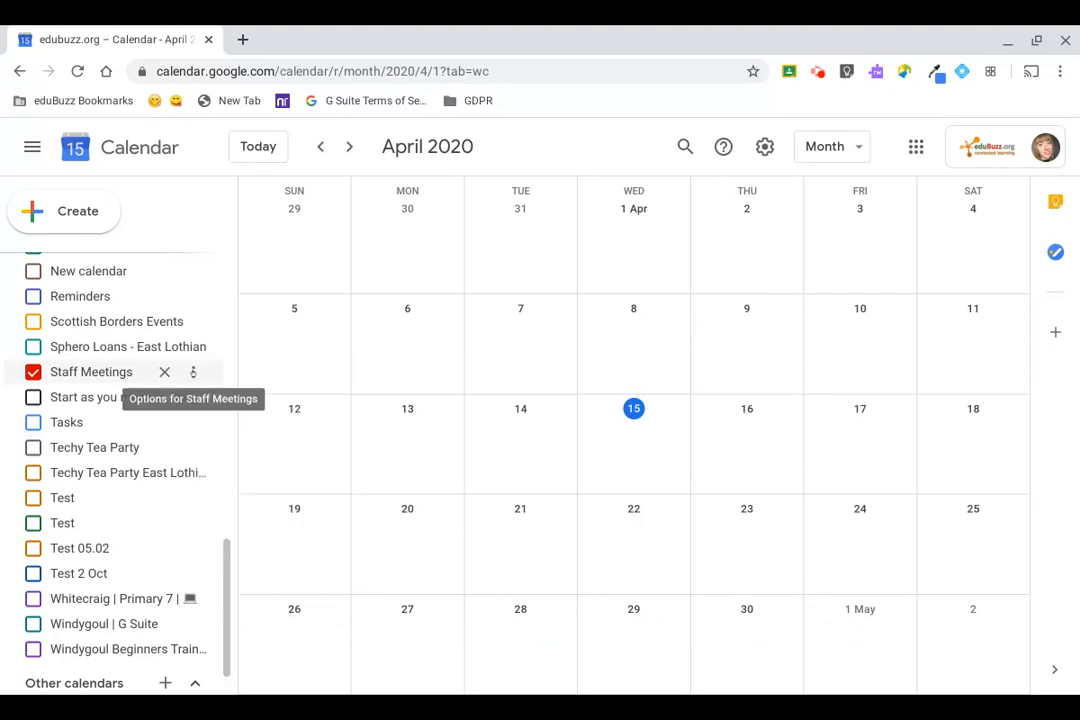
{"action": "left_click", "coordinate": [193, 372]}
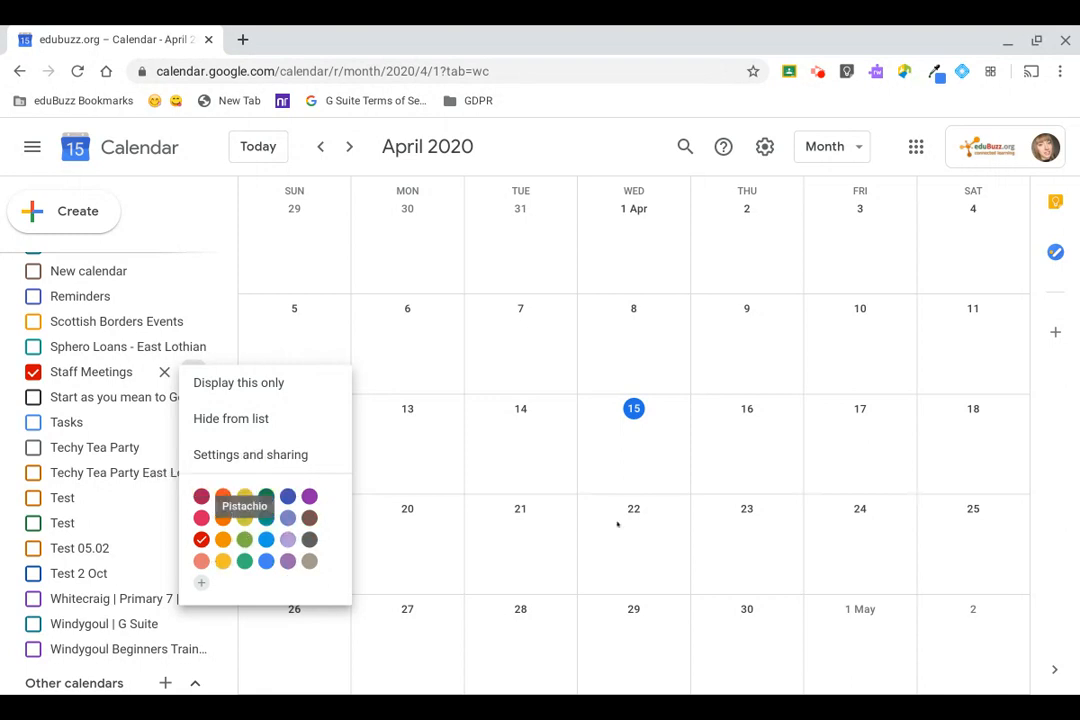
{"action": "left_click", "coordinate": [660, 463]}
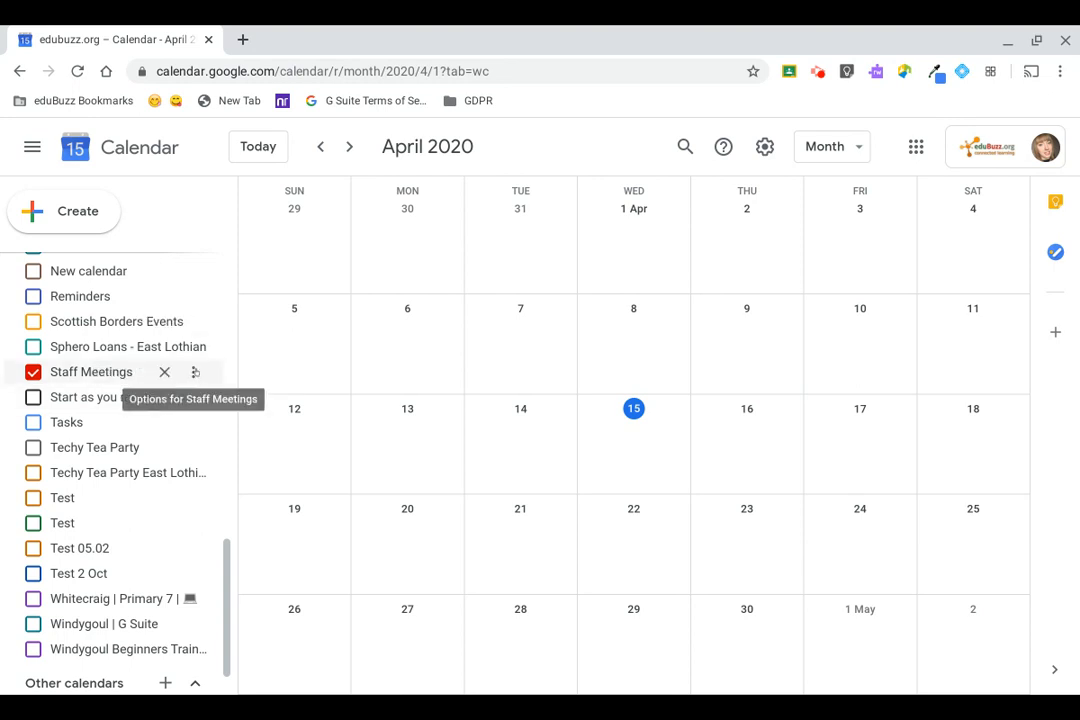
Open the settings and sharing page of the Staff Meetings calendar and review its invitation and access permission options
{"action": "left_click", "coordinate": [193, 372]}
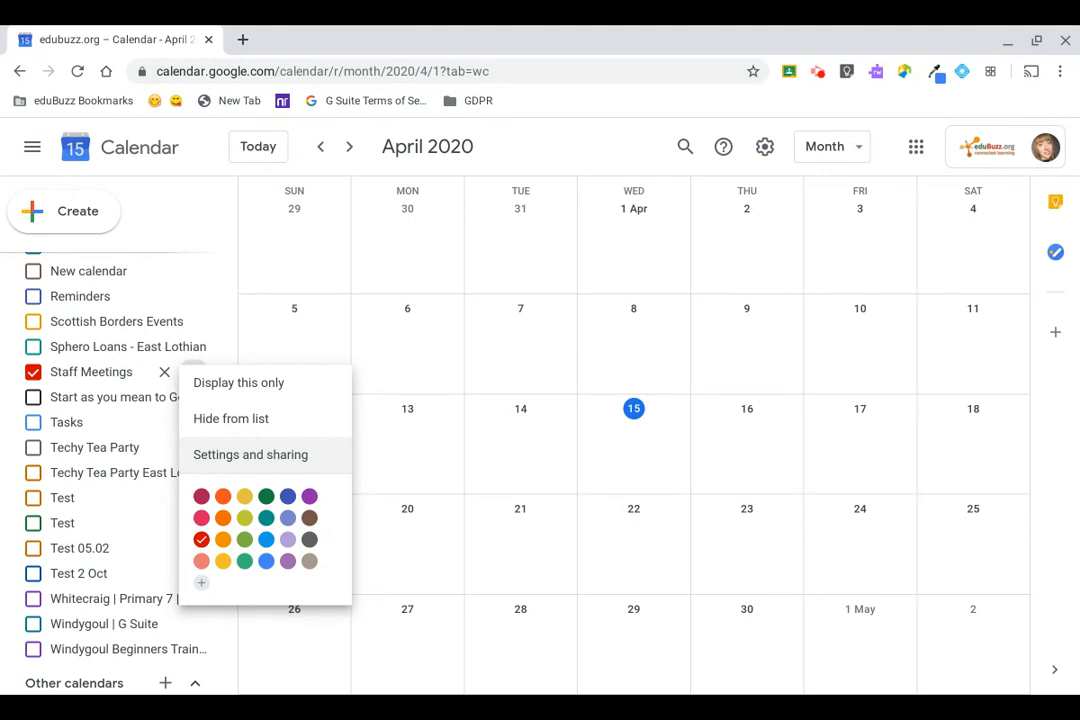
{"action": "left_click", "coordinate": [248, 456]}
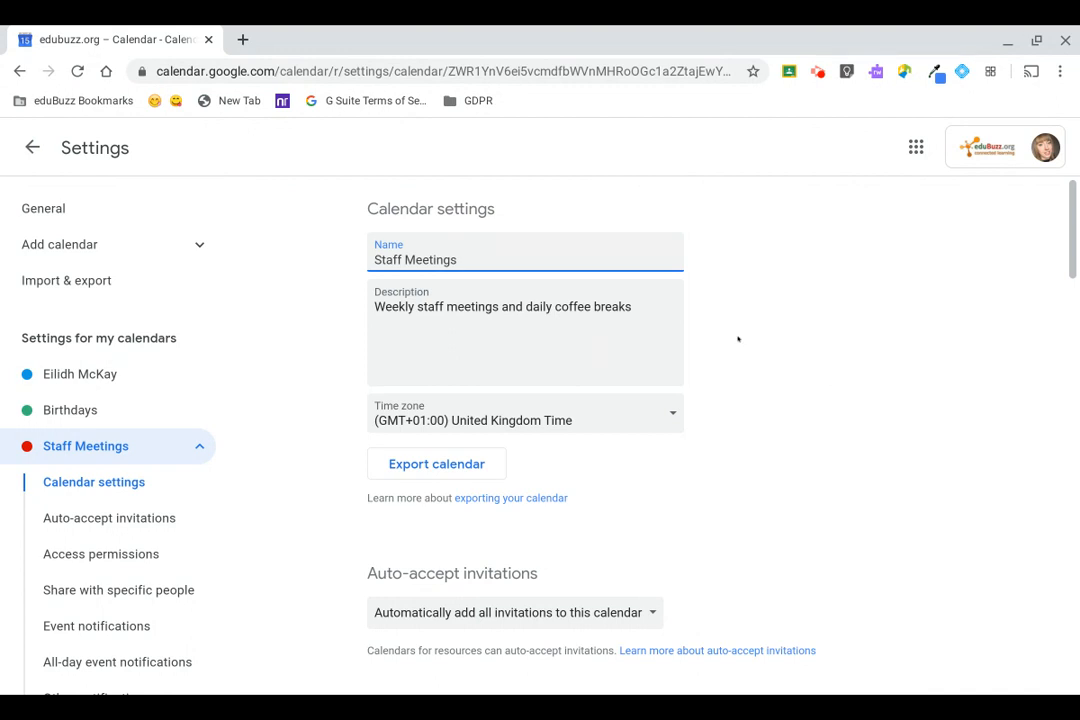
{"action": "scroll", "coordinate": [728, 322], "scroll_direction": "down", "scroll_amount": 3}
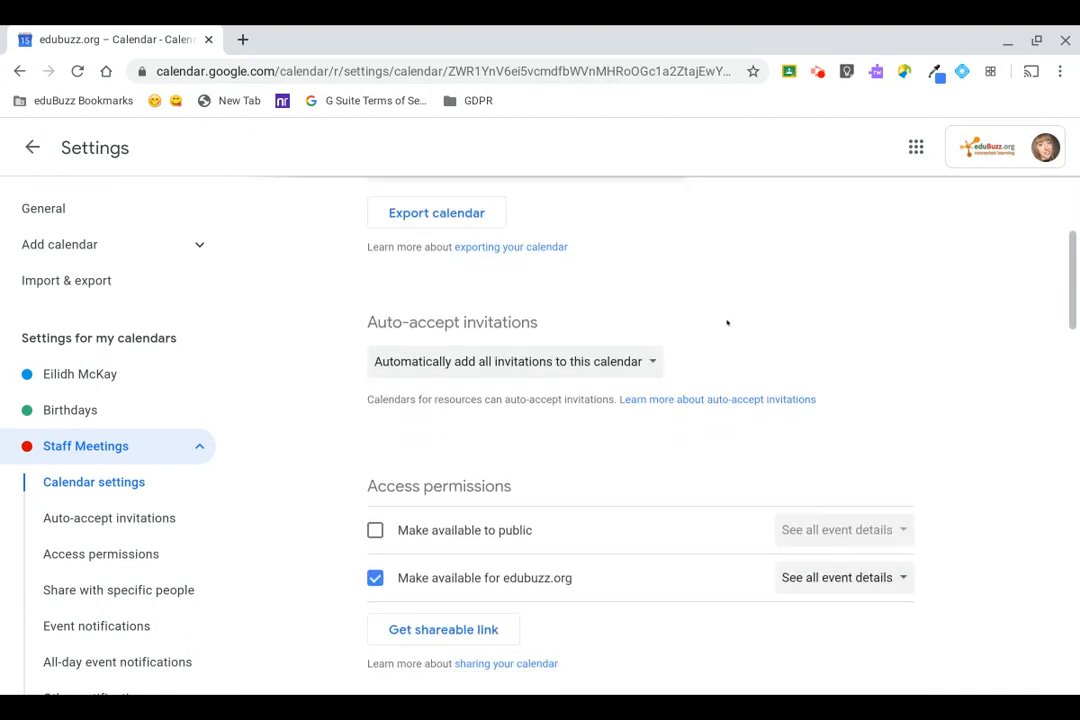
{"action": "scroll", "coordinate": [728, 322], "scroll_direction": "down", "scroll_amount": 1}
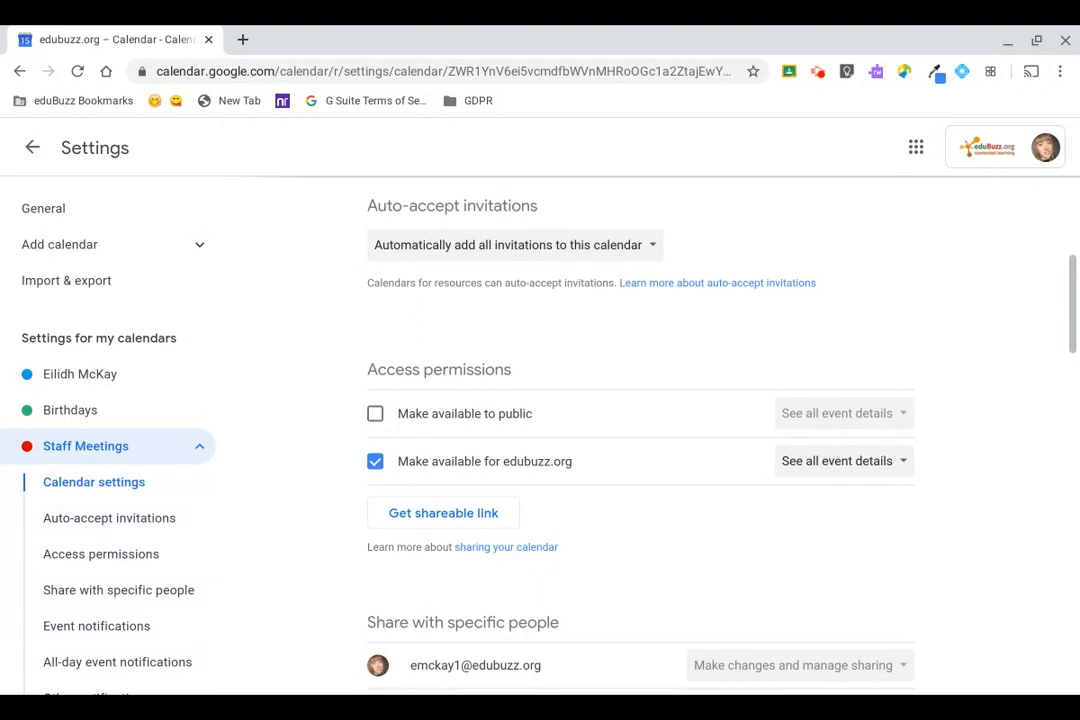
{"action": "scroll", "coordinate": [518, 345], "scroll_direction": "down", "scroll_amount": 2}
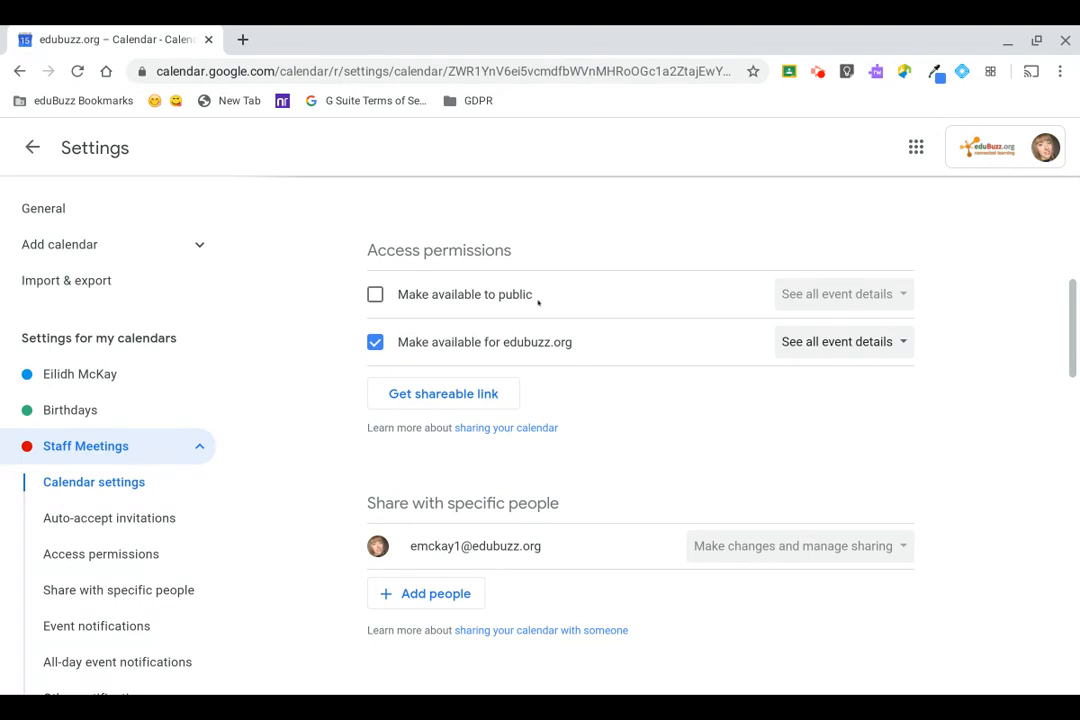
Get the shareable link to the Staff Meetings calendar and close the link dialog
{"action": "left_click", "coordinate": [443, 391]}
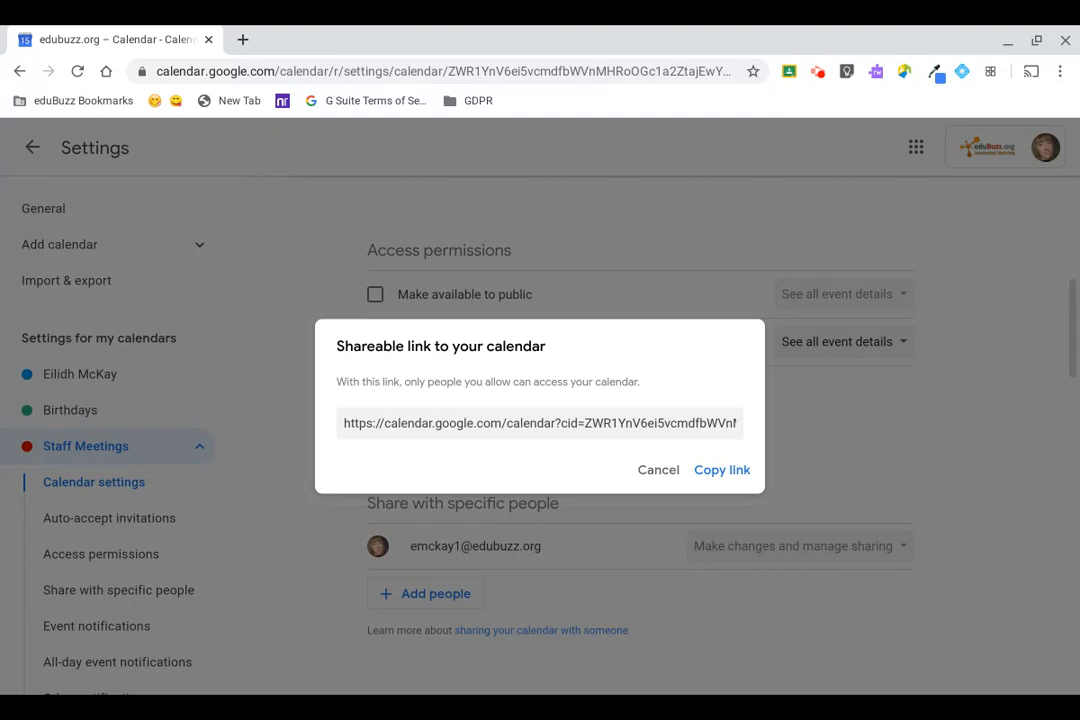
{"action": "left_click", "coordinate": [713, 472]}
{"action": "left_click", "coordinate": [657, 470]}
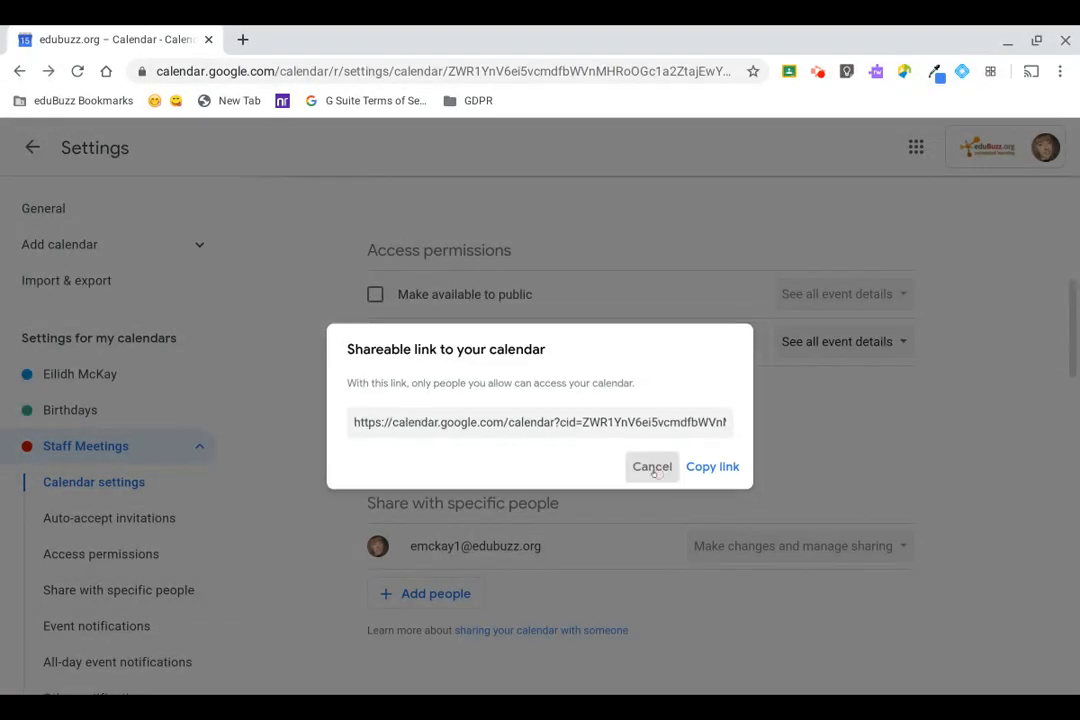
Share the Staff Meetings calendar with a suggested edubuzz.org colleague using the "Make changes and manage sharing" permission, and unshare it from that colleague
{"action": "scroll", "coordinate": [777, 442], "scroll_direction": "down", "scroll_amount": 3}
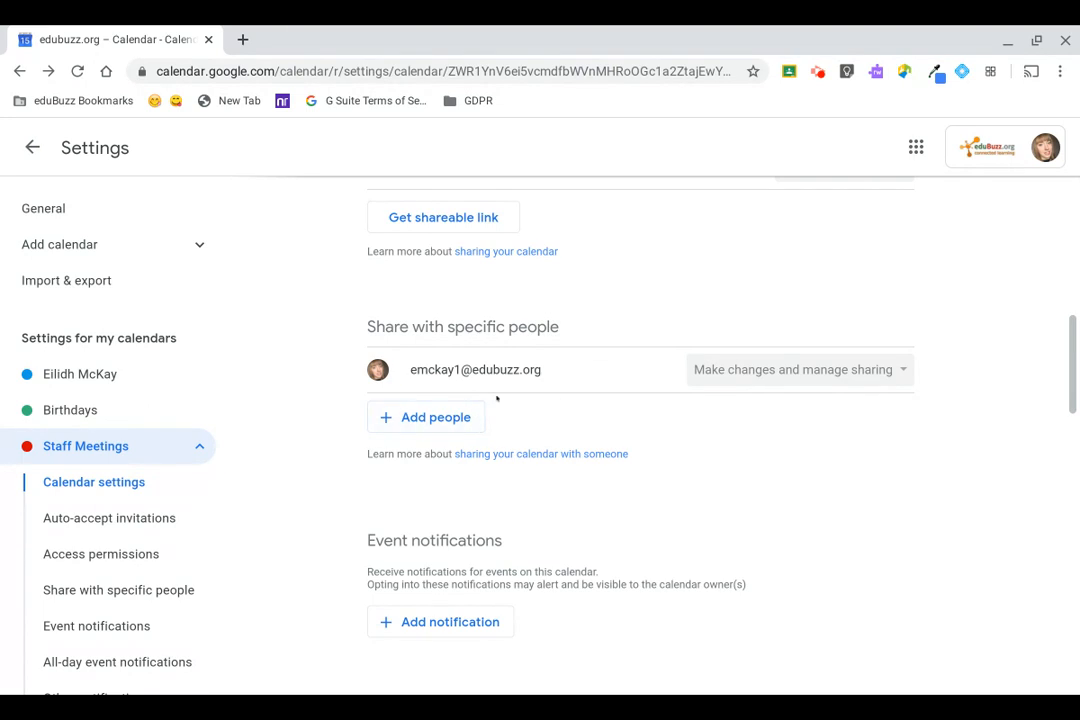
{"action": "scroll", "coordinate": [472, 321], "scroll_direction": "up", "scroll_amount": 1}
{"action": "scroll", "coordinate": [474, 318], "scroll_direction": "down", "scroll_amount": 1}
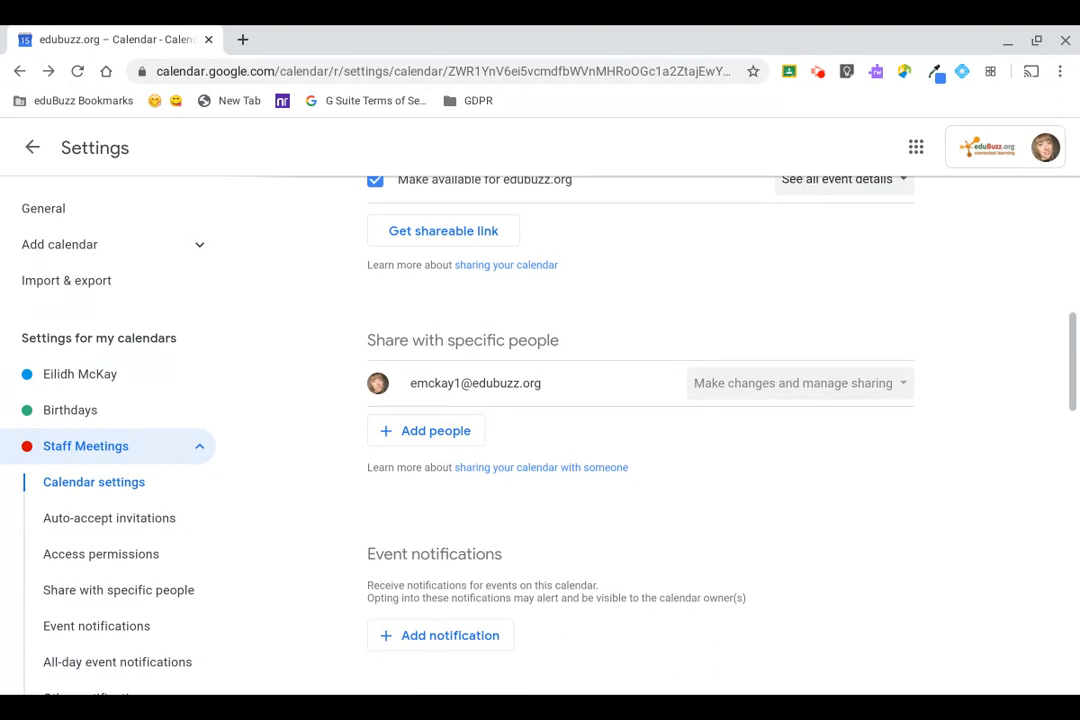
{"action": "scroll", "coordinate": [462, 350], "scroll_direction": "down", "scroll_amount": 1}
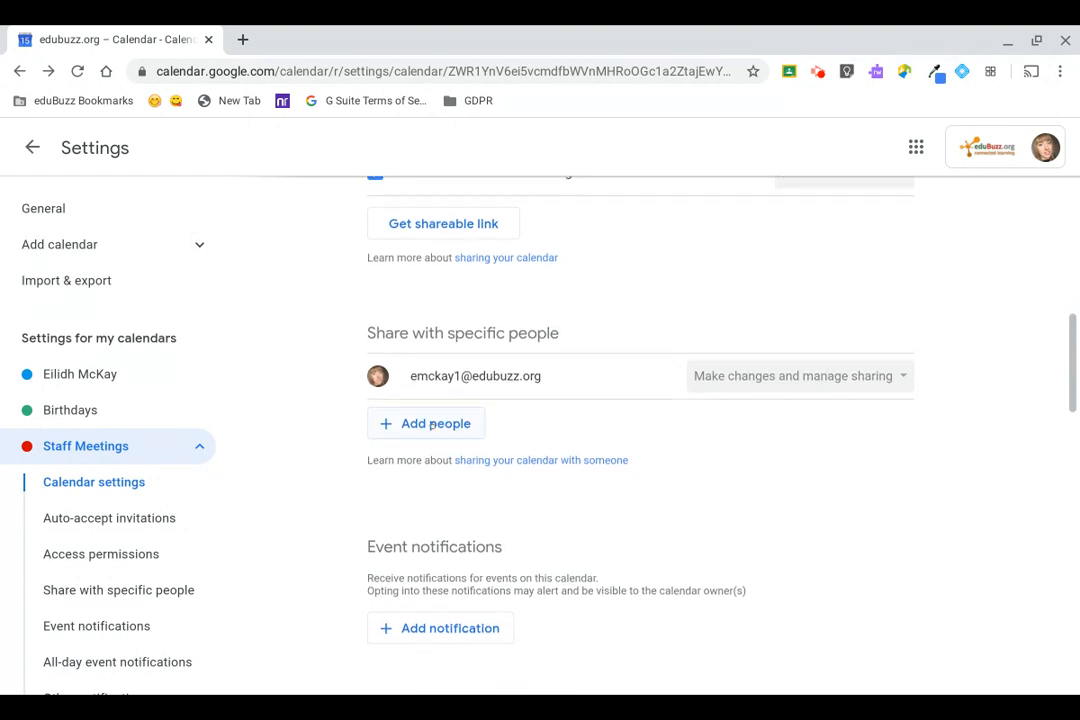
{"action": "left_click", "coordinate": [432, 424]}
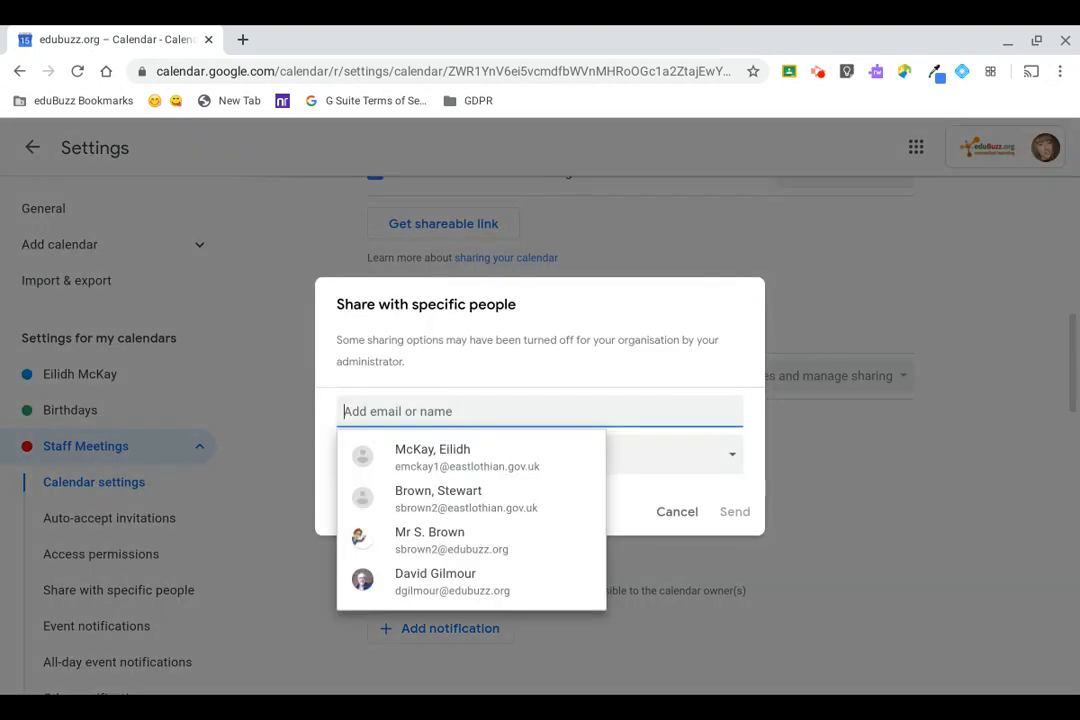
{"action": "left_click", "coordinate": [494, 543]}
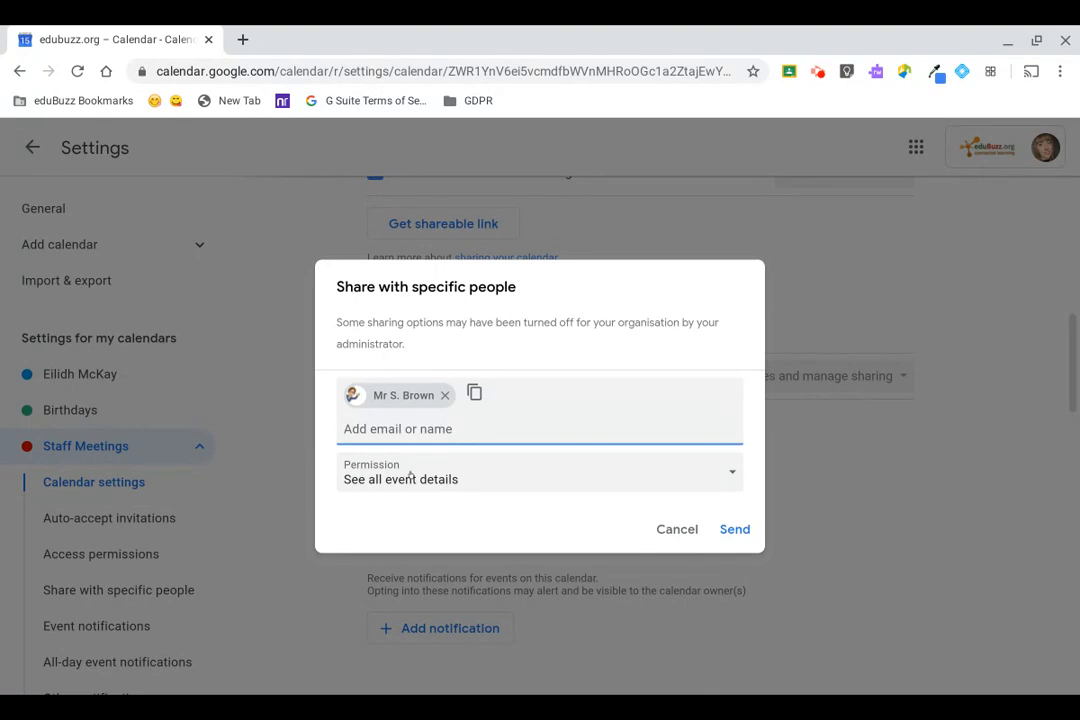
{"action": "left_click", "coordinate": [410, 476]}
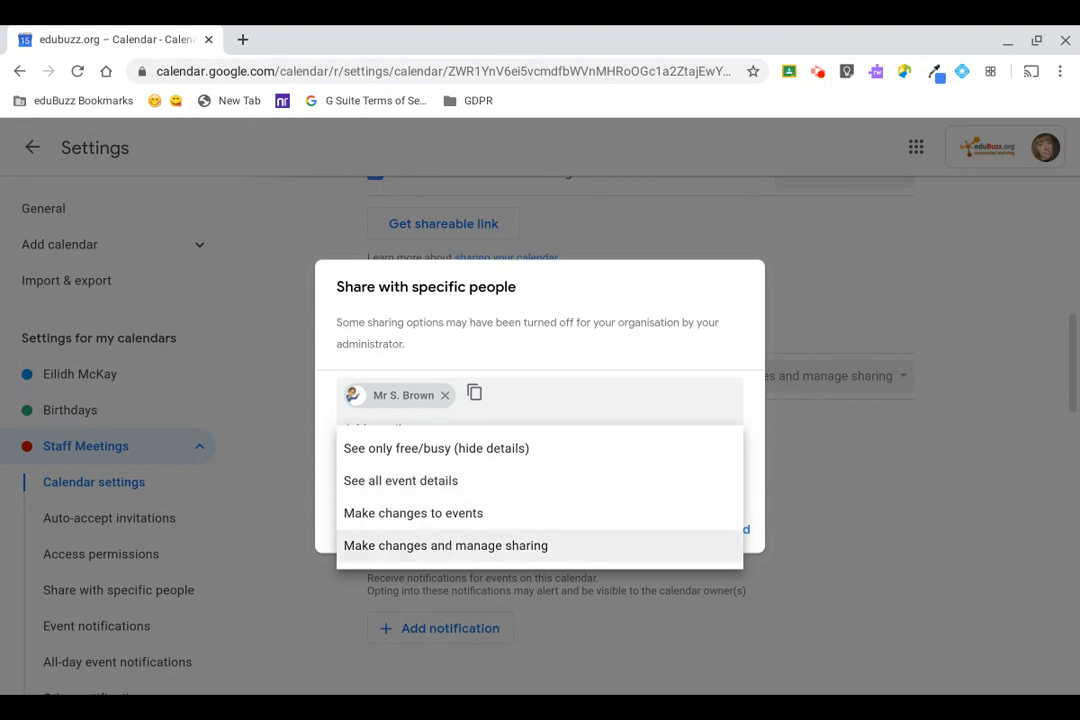
{"action": "left_click", "coordinate": [485, 545]}
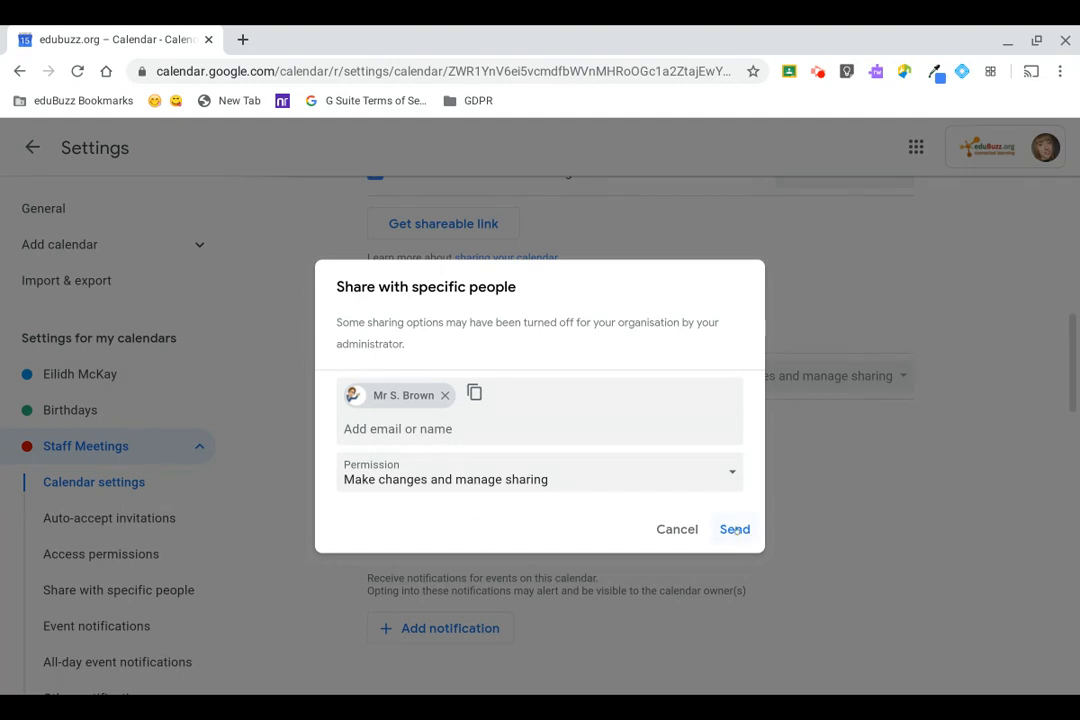
{"action": "left_click", "coordinate": [735, 529]}
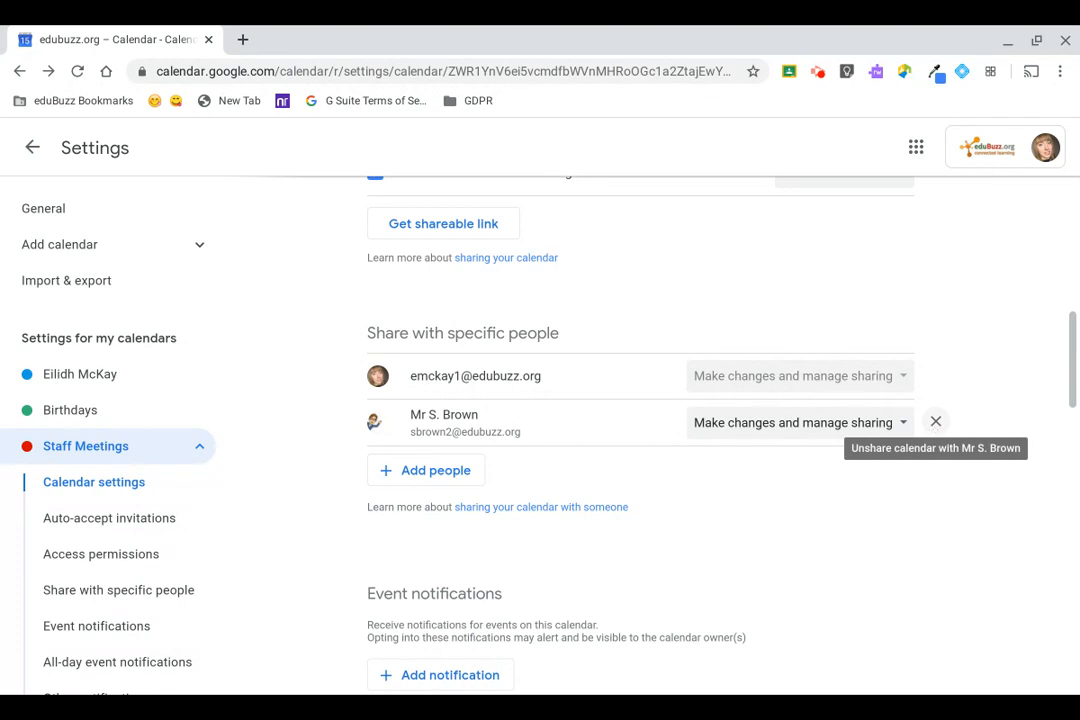
{"action": "left_click", "coordinate": [935, 421]}
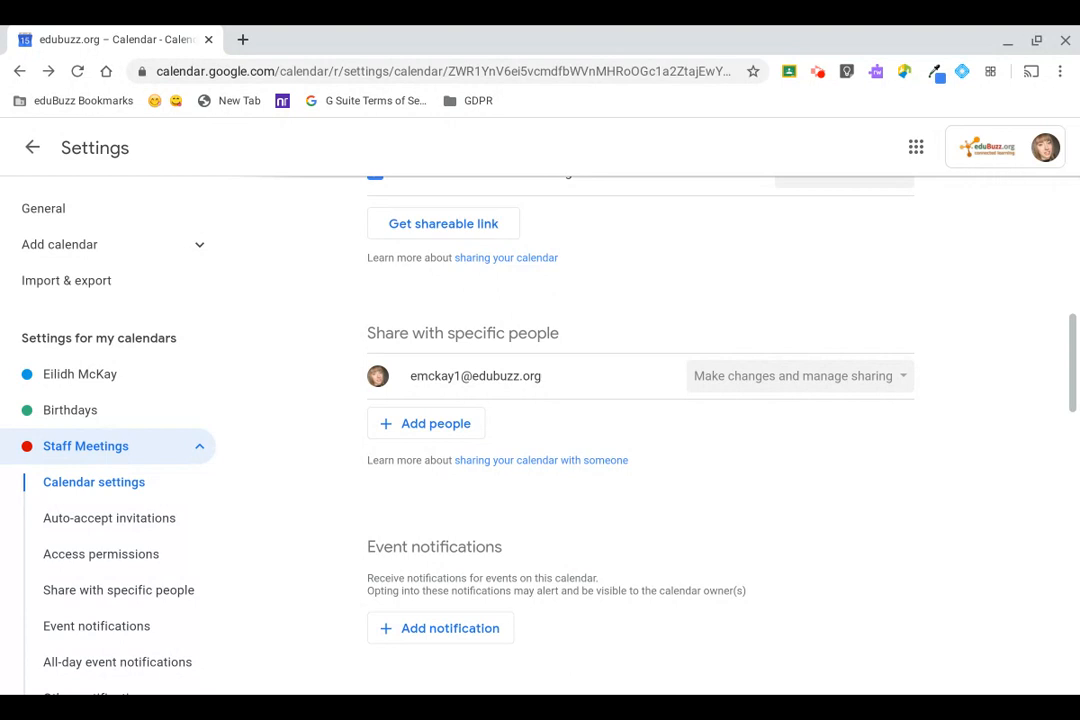
Return to the April 2020 month view and preview the new event form, including one for 22 April, without saving anything
{"action": "left_click", "coordinate": [28, 148]}
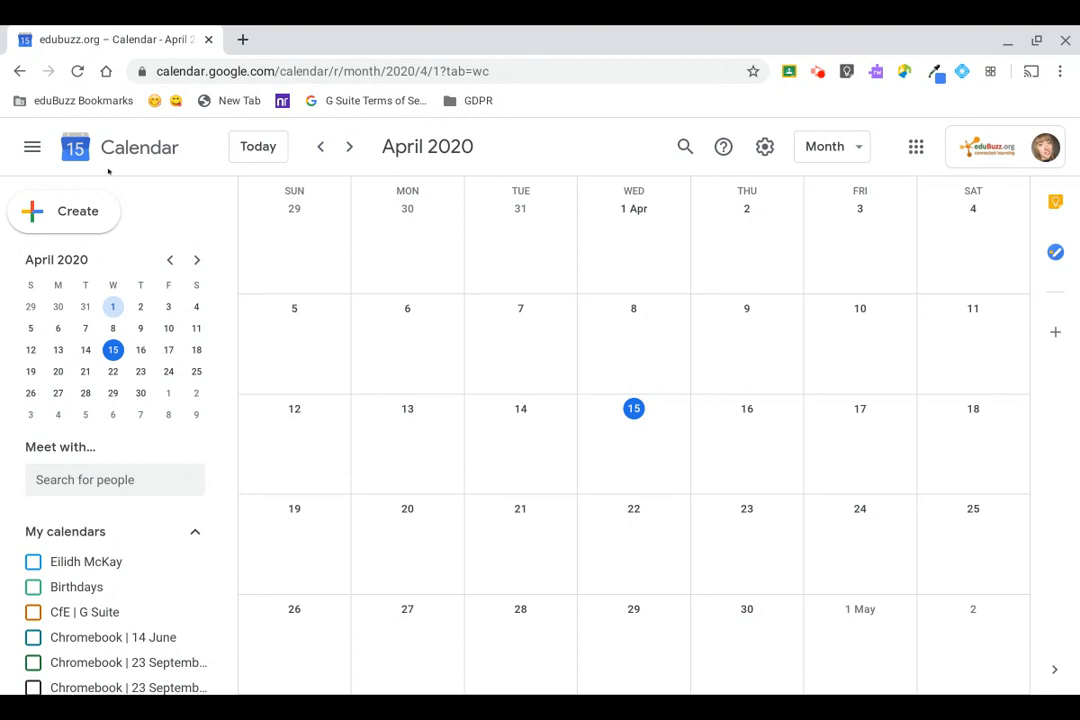
{"action": "left_click", "coordinate": [75, 213]}
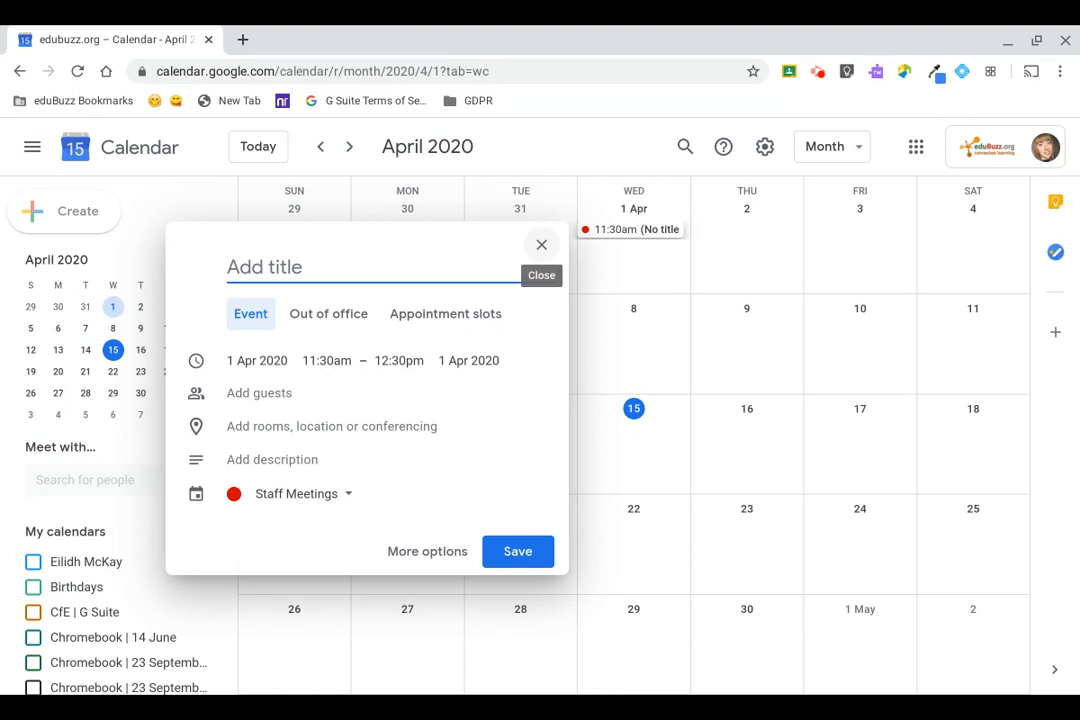
{"action": "left_click", "coordinate": [539, 246]}
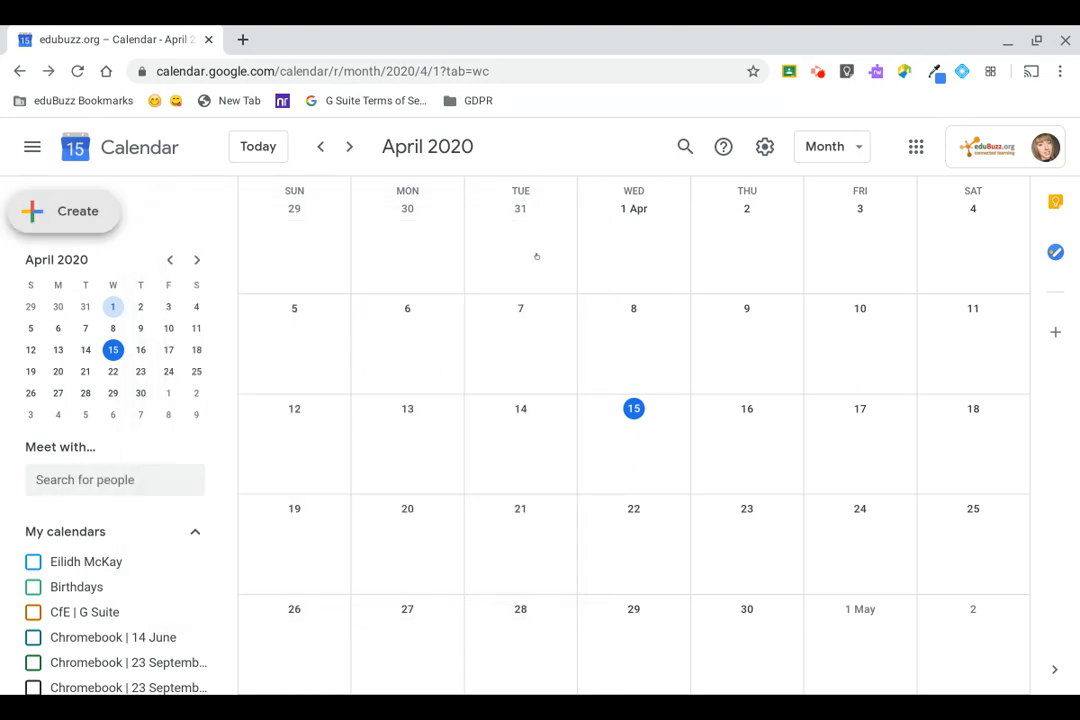
{"action": "left_click", "coordinate": [629, 529]}
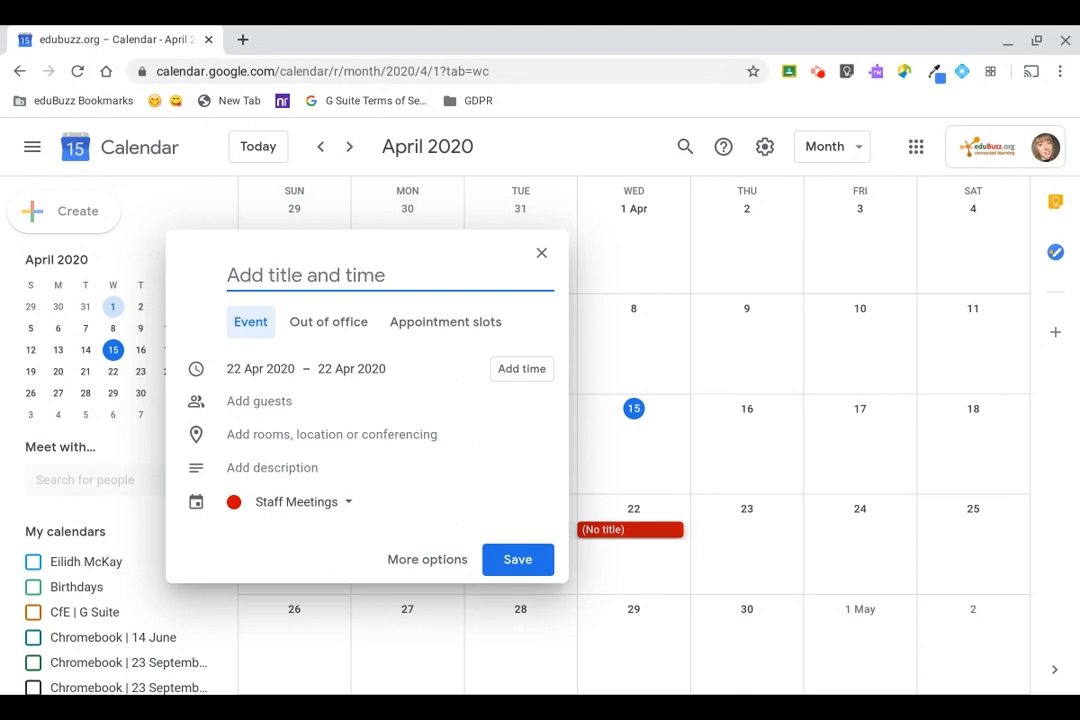
{"action": "left_click", "coordinate": [541, 252]}
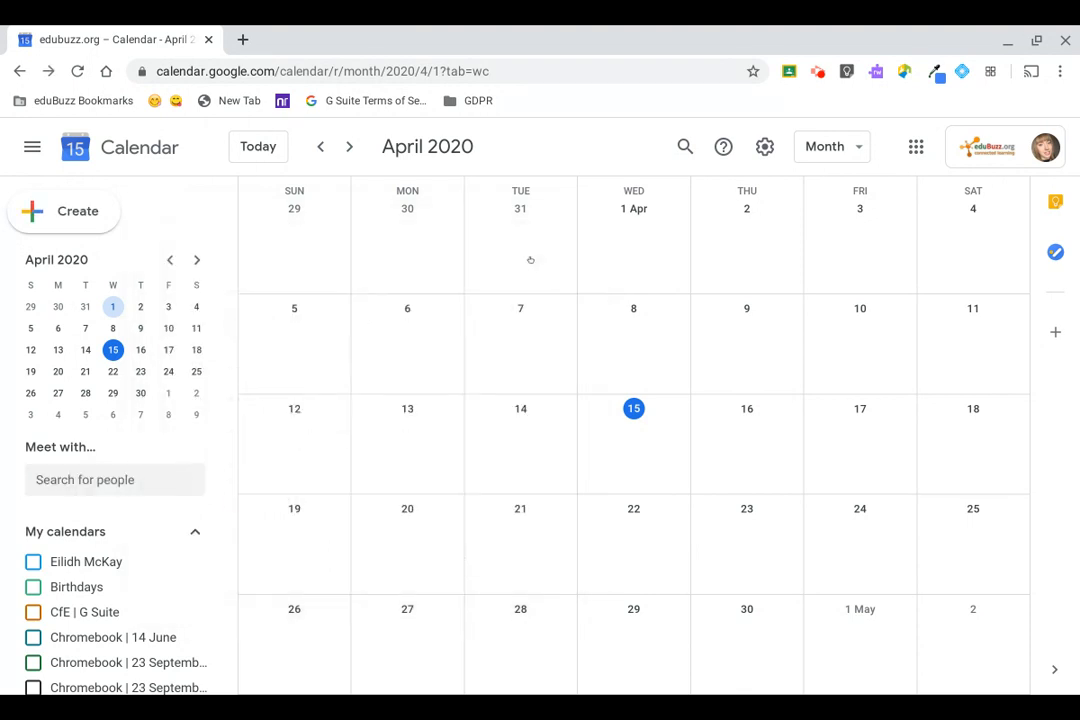
Start a new event on 22 April 2020 with full event options and title it "Staff Coffee Break"
{"action": "left_click", "coordinate": [620, 540]}
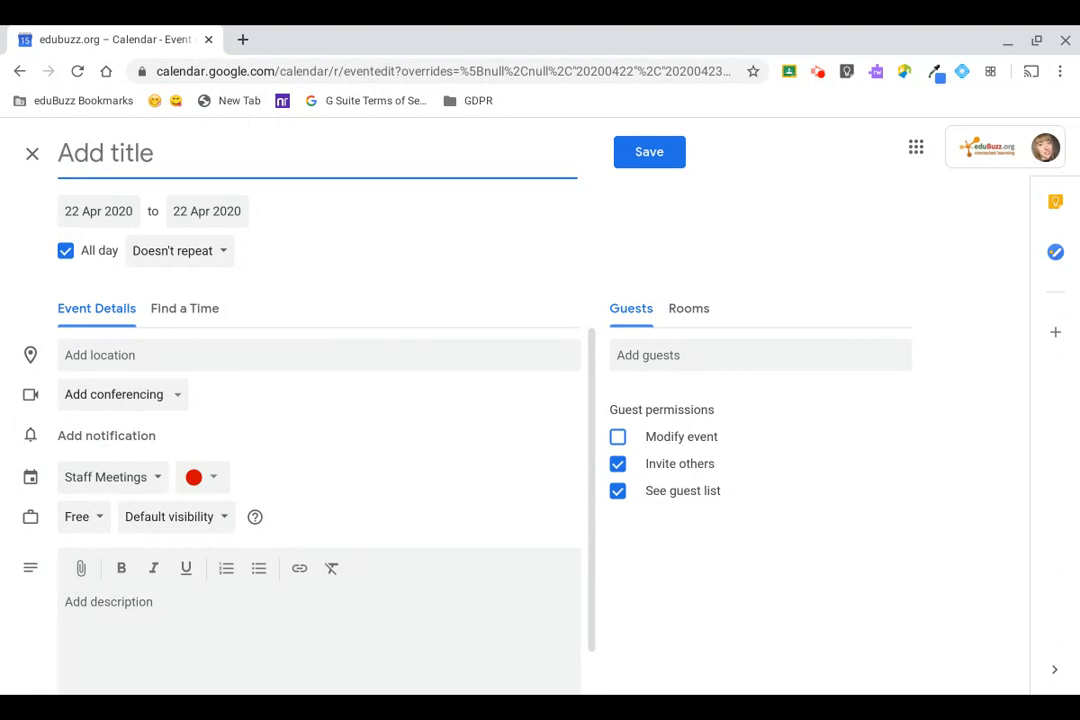
{"action": "type", "text": "Staff COf"}
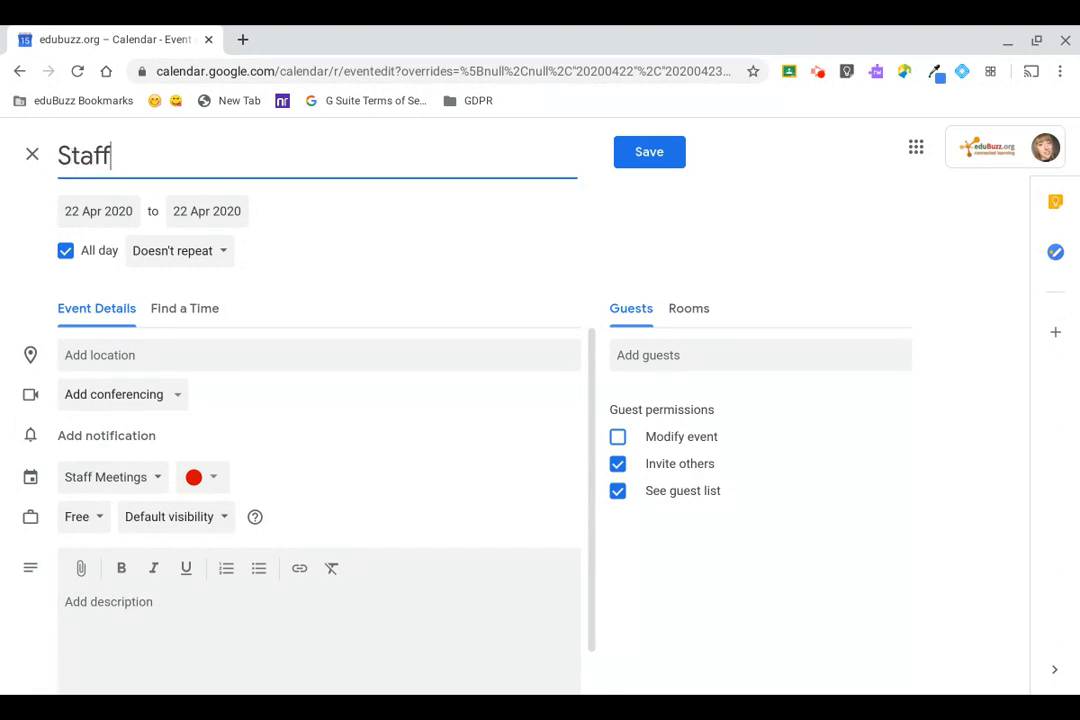
{"action": "key", "text": "BackSpace"}
{"action": "key", "text": "BackSpace"}
{"action": "type", "text": "offee Break"}
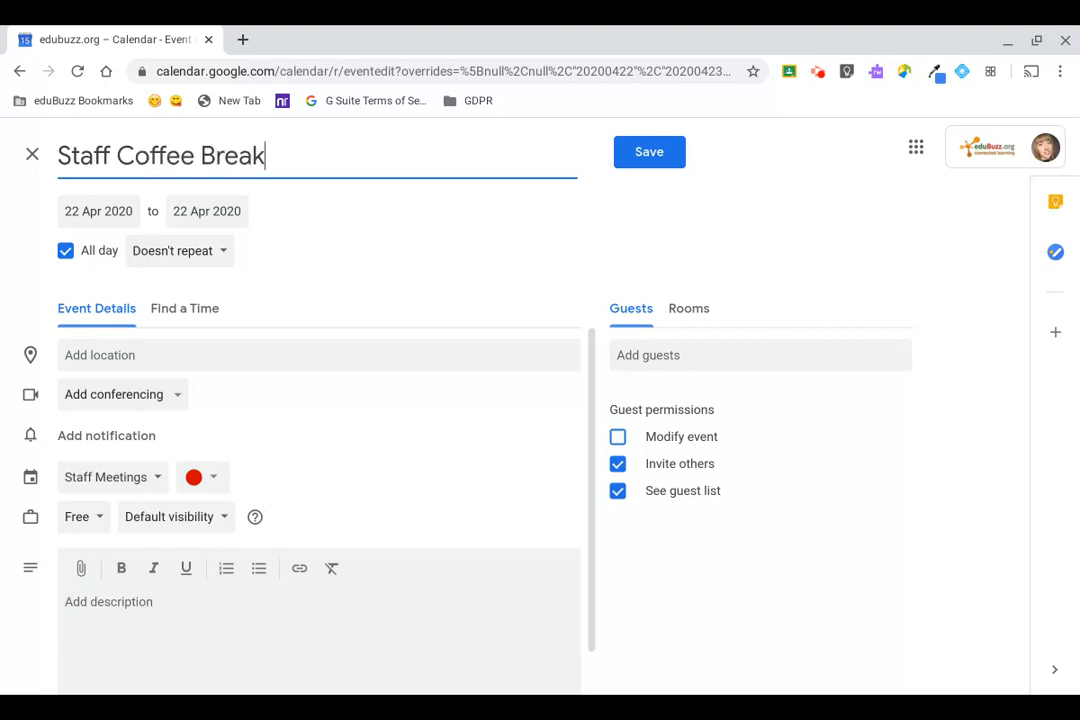
Make Staff Coffee Break a timed event on 22 Apr 2020 from 10:00am to 10:30am
{"action": "left_click", "coordinate": [63, 252]}
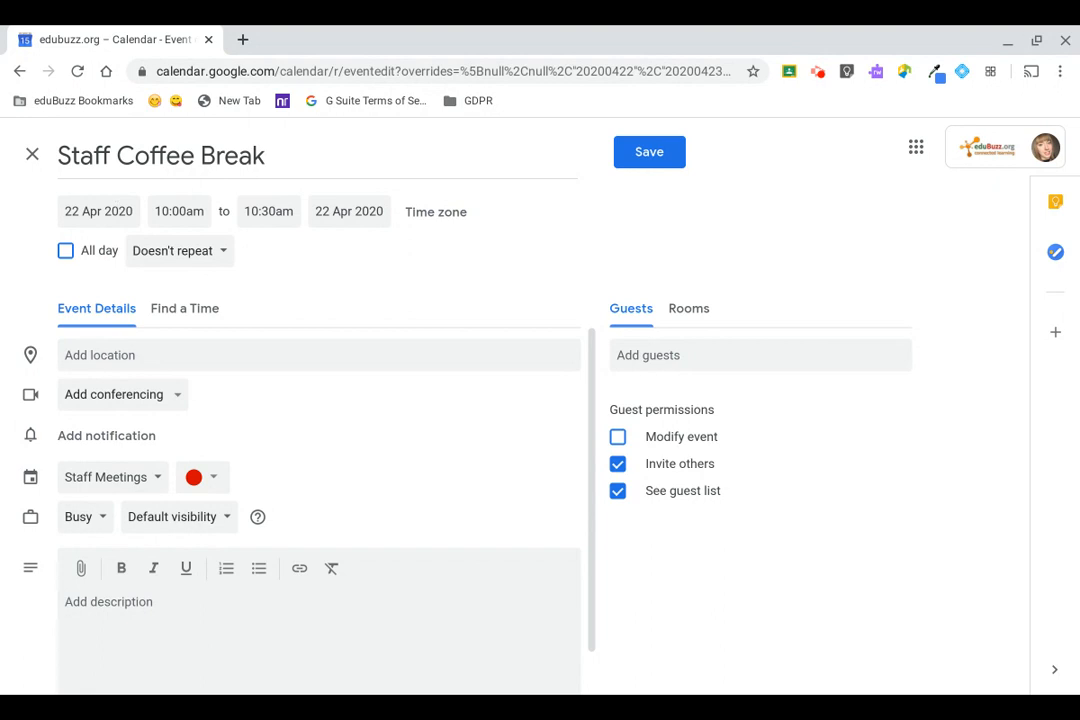
{"action": "left_click", "coordinate": [72, 211]}
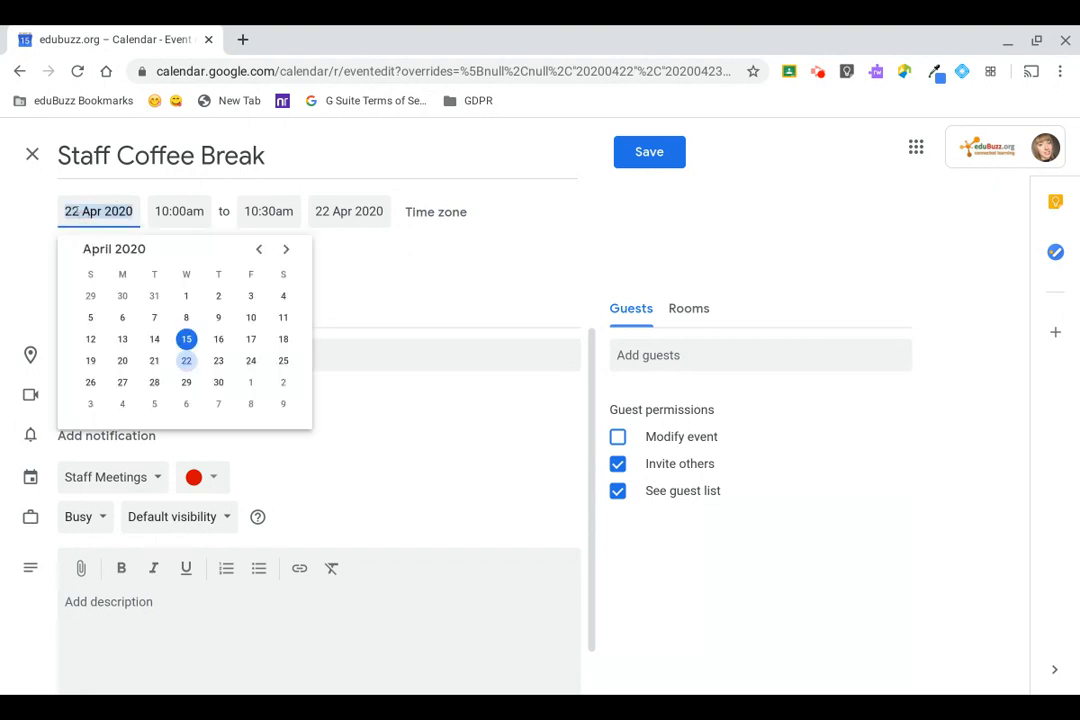
{"action": "left_click", "coordinate": [183, 361]}
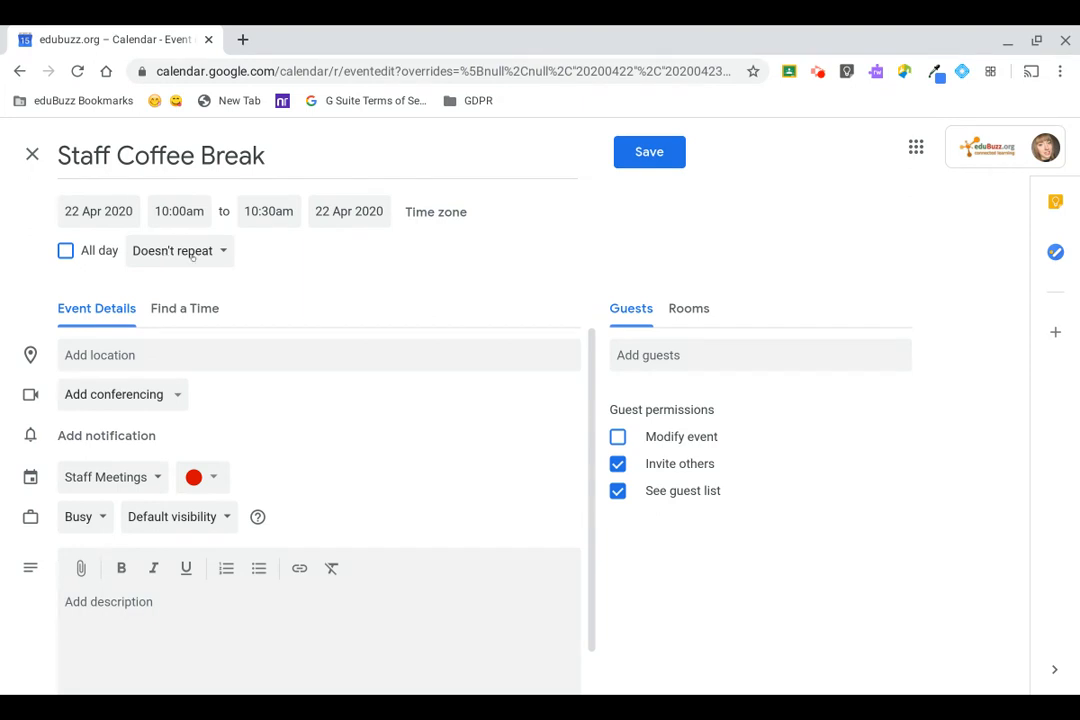
Repeat the event every weekday (Monday to Friday) and add Hangouts Meet conferencing to it
{"action": "left_click", "coordinate": [201, 250]}
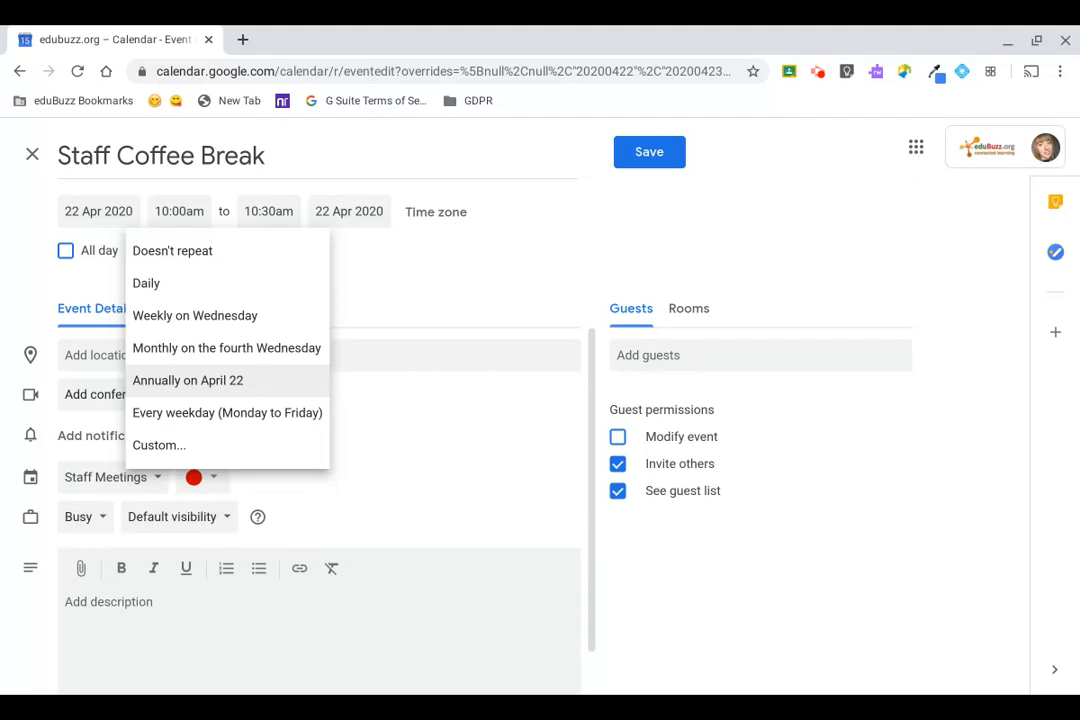
{"action": "left_click", "coordinate": [257, 412]}
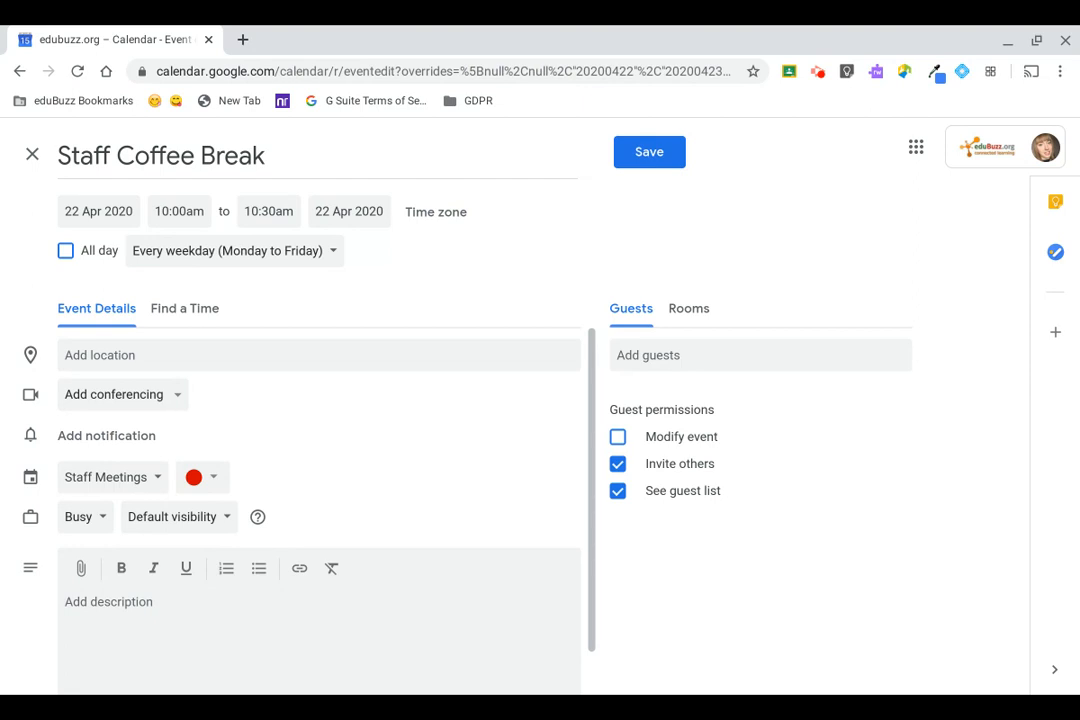
{"action": "left_click", "coordinate": [114, 394]}
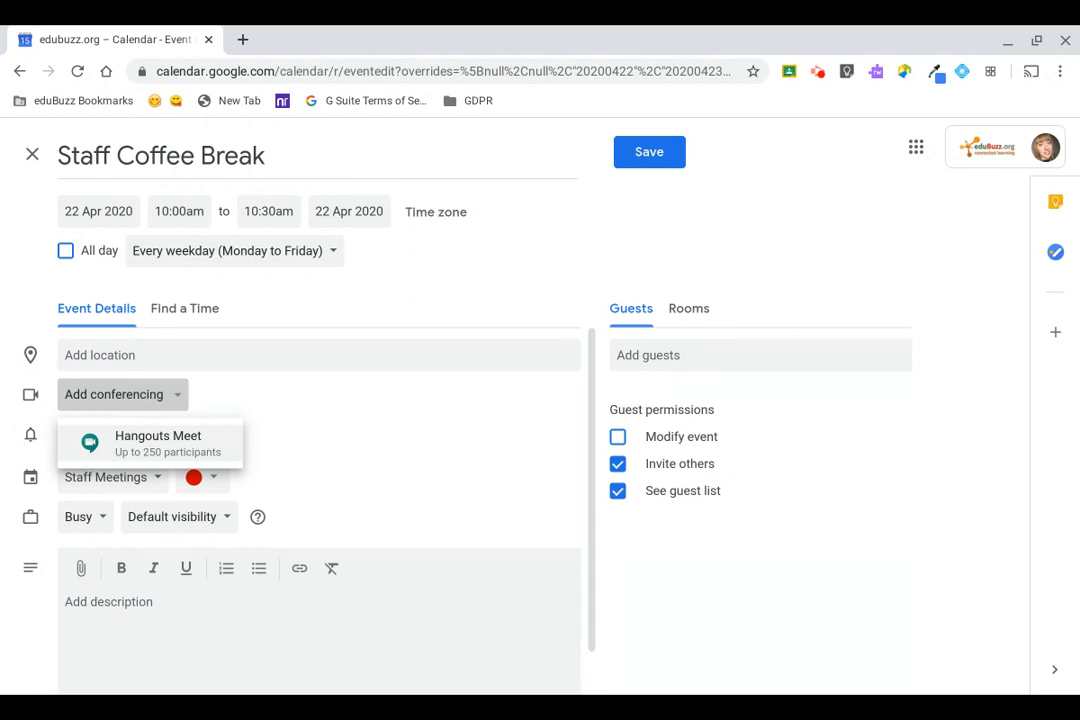
{"action": "left_click", "coordinate": [204, 437]}
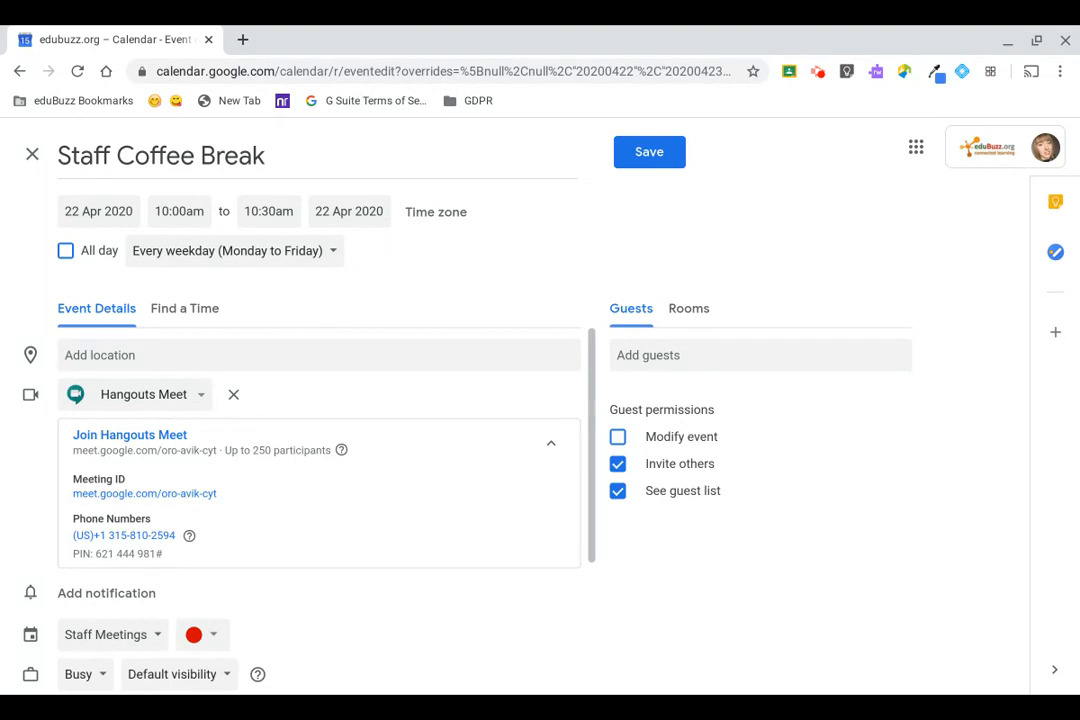
Open the event's Hangouts Meet link, turn off the camera and microphone on the joining page, and close the page without joining
{"action": "left_click", "coordinate": [140, 493]}
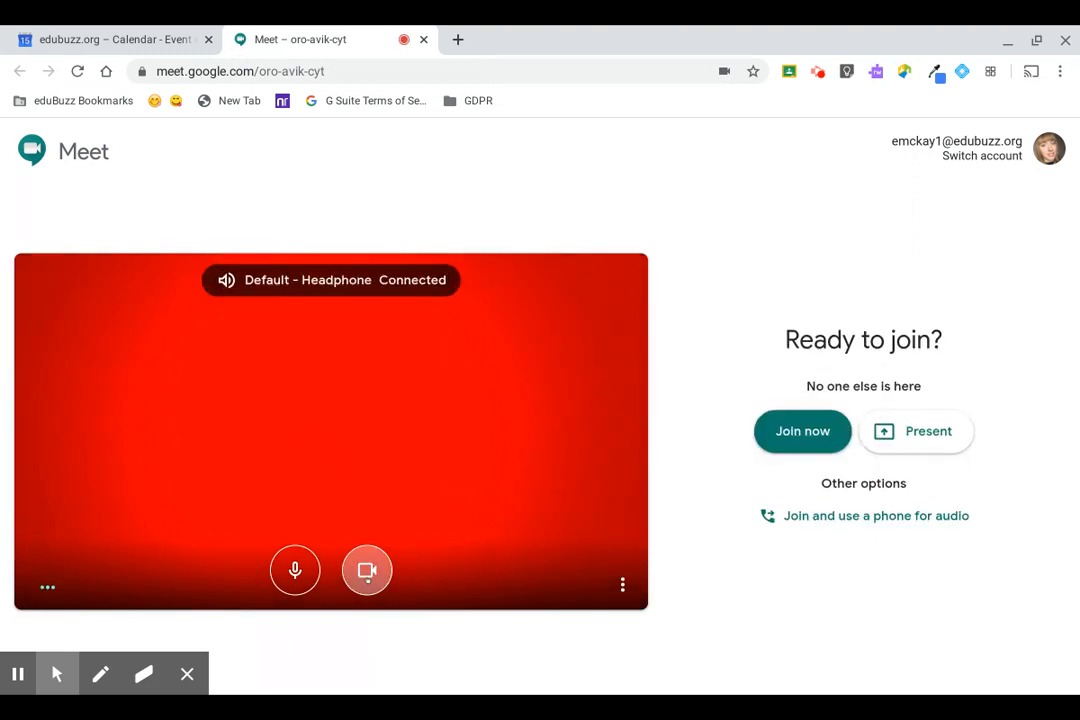
{"action": "left_click", "coordinate": [366, 574]}
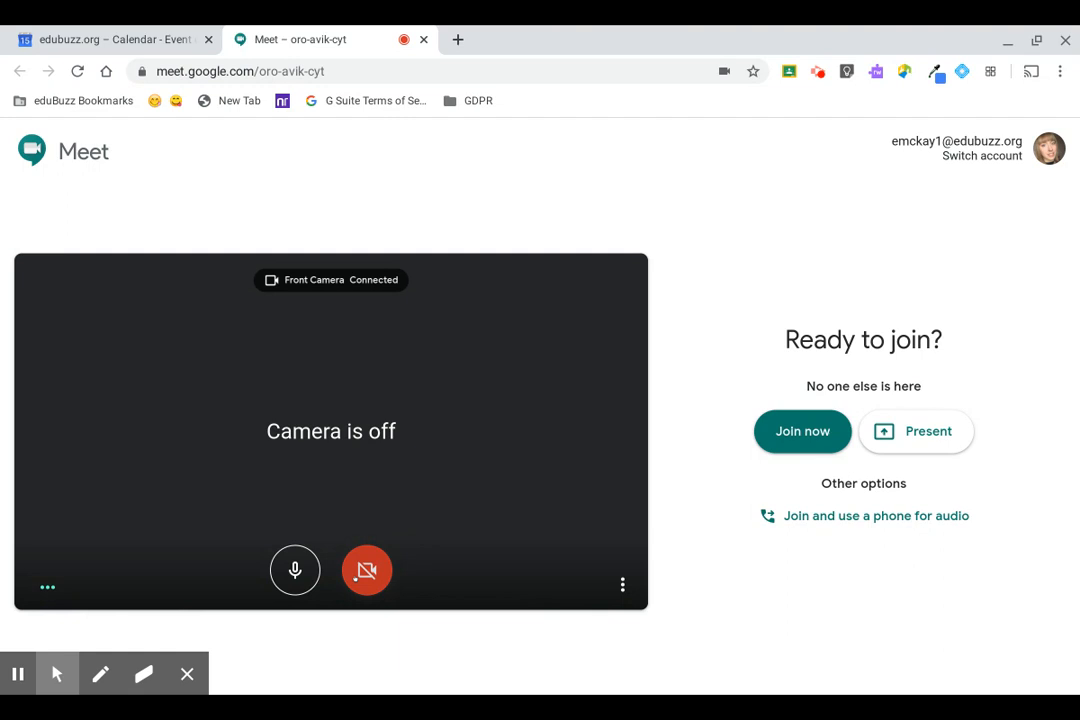
{"action": "left_click", "coordinate": [294, 570]}
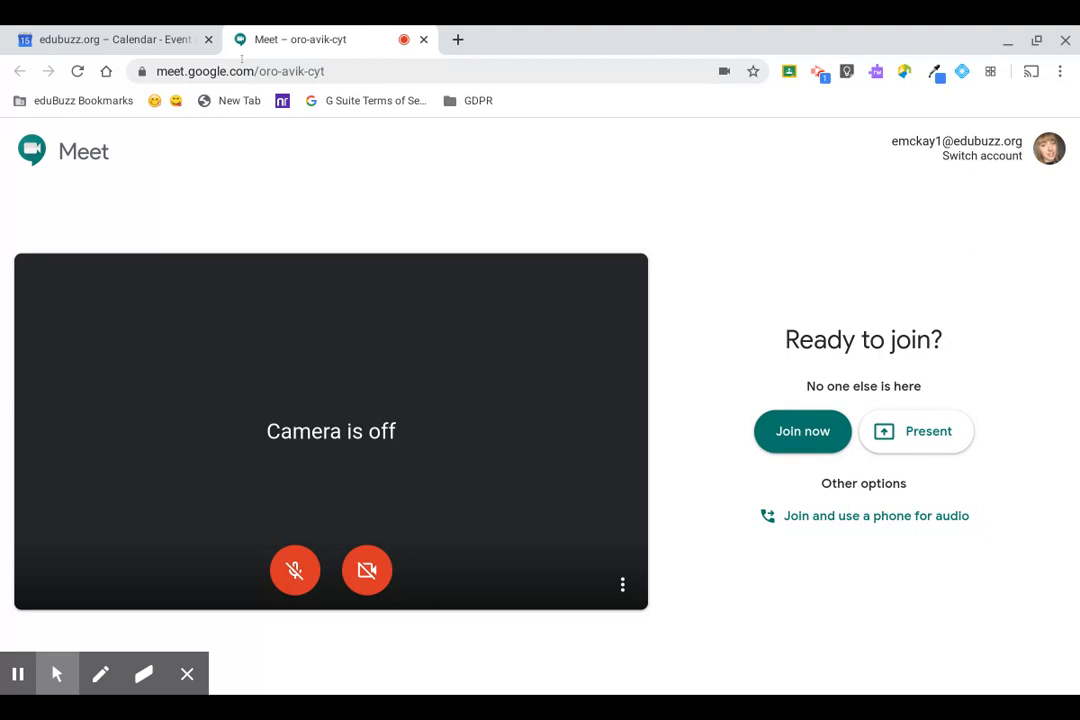
{"action": "left_click", "coordinate": [424, 40]}
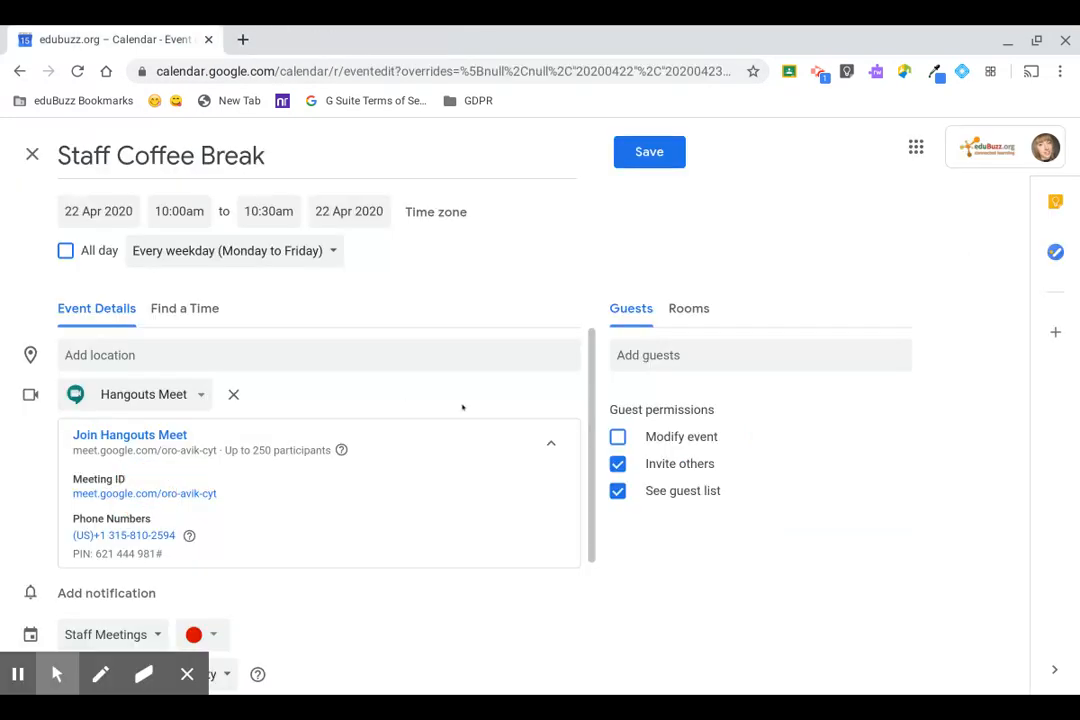
Add two reminders to the Staff Coffee Break event: a notification 10 minutes before and an email 1 day before
{"action": "scroll", "coordinate": [462, 407], "scroll_direction": "down", "scroll_amount": 3}
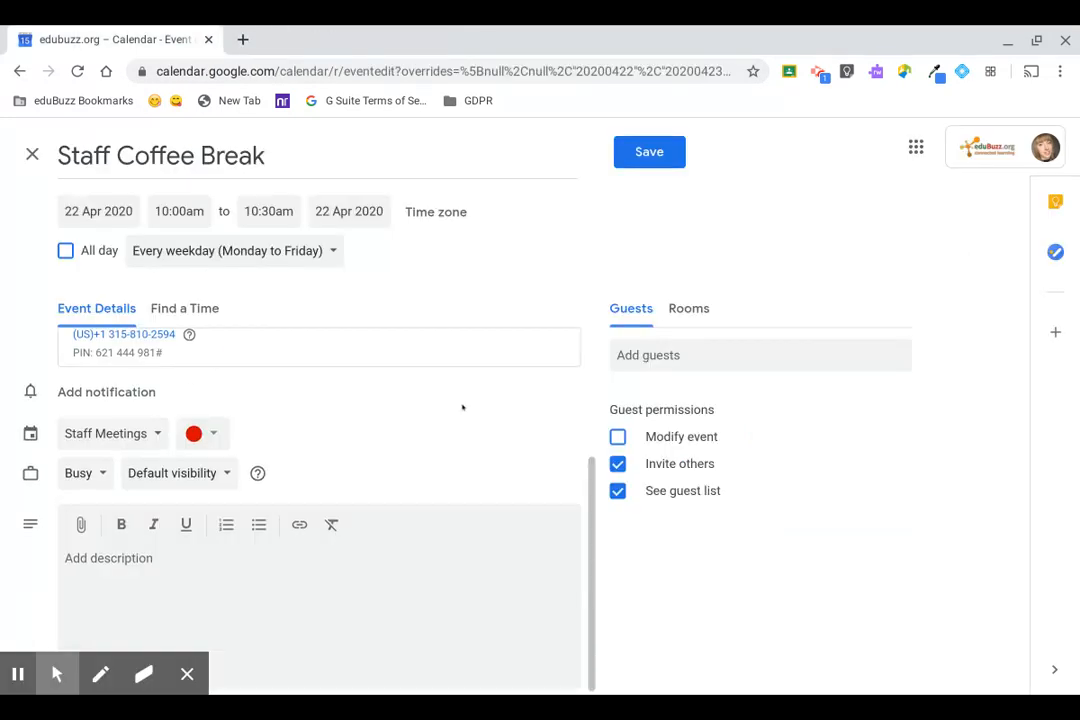
{"action": "left_click", "coordinate": [60, 389]}
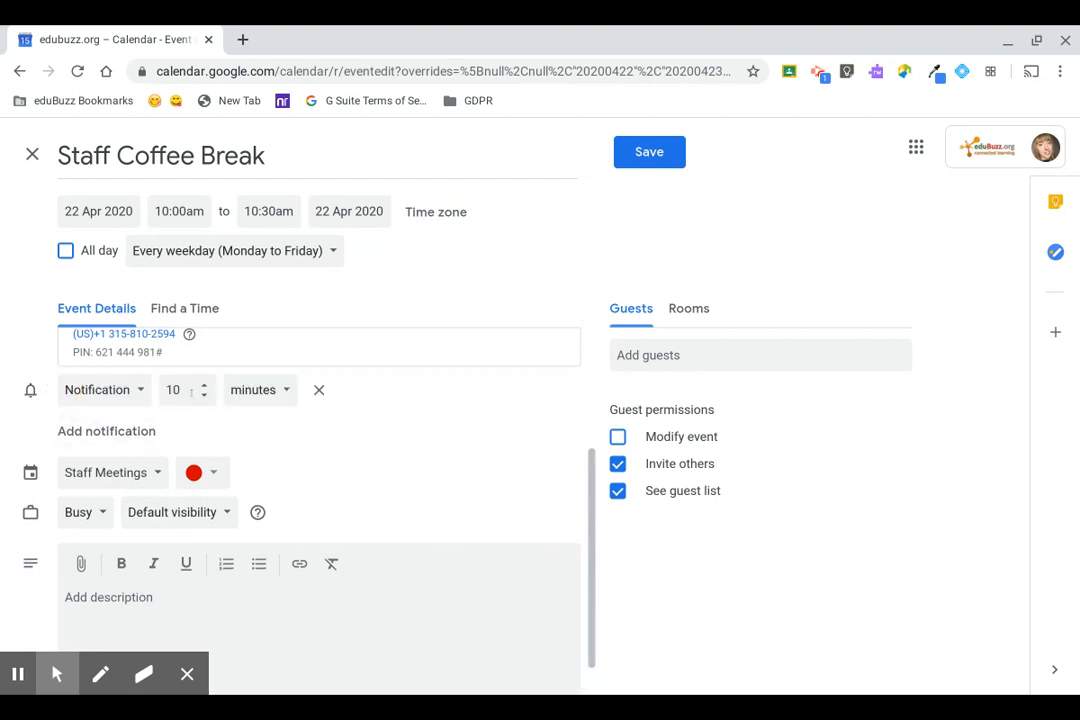
{"action": "left_click", "coordinate": [112, 432]}
{"action": "left_click", "coordinate": [105, 430]}
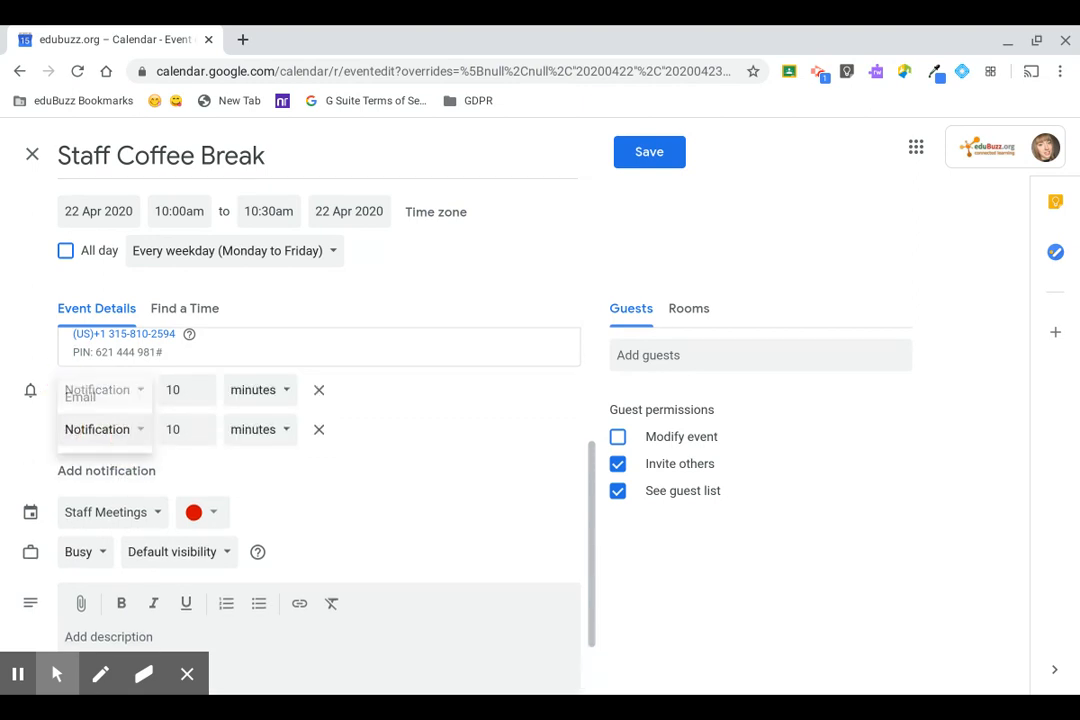
{"action": "left_click", "coordinate": [112, 396]}
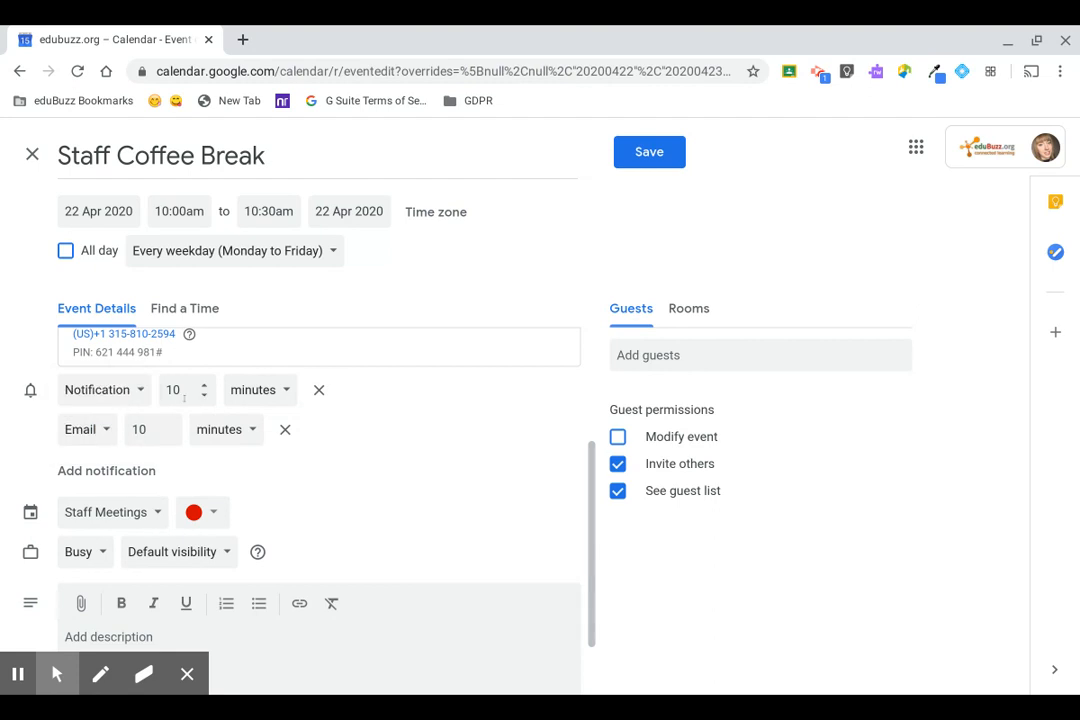
{"action": "left_click", "coordinate": [223, 432]}
{"action": "left_click", "coordinate": [229, 494]}
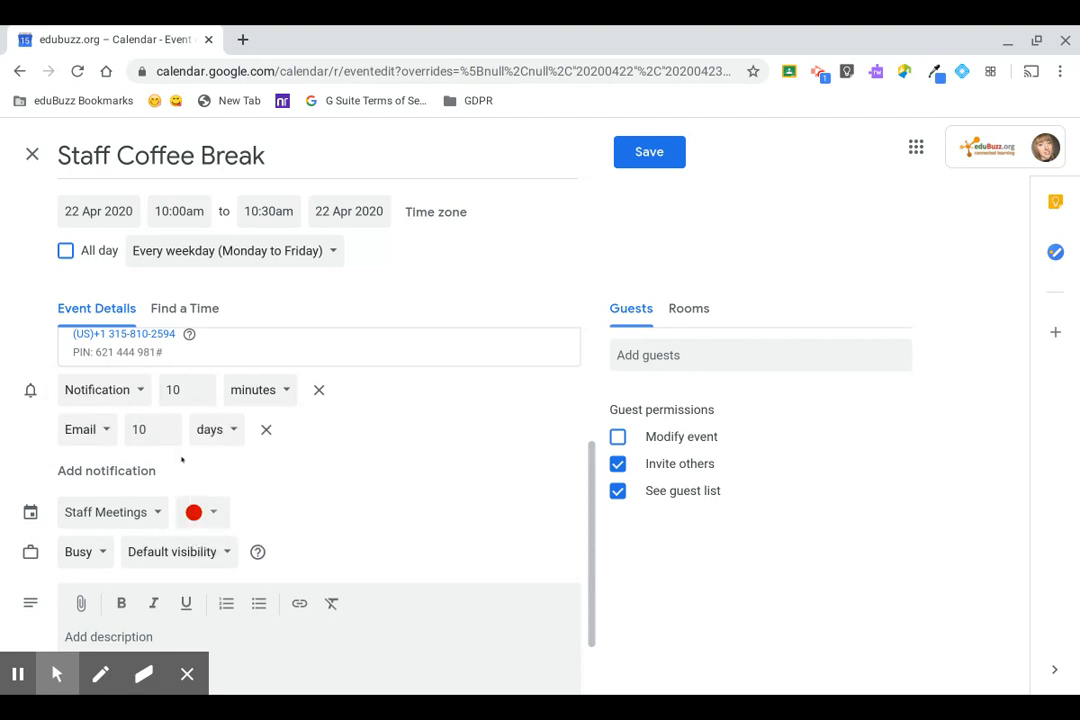
{"action": "left_click", "coordinate": [156, 424]}
{"action": "key", "text": "BackSpace"}
{"action": "left_click", "coordinate": [335, 511]}
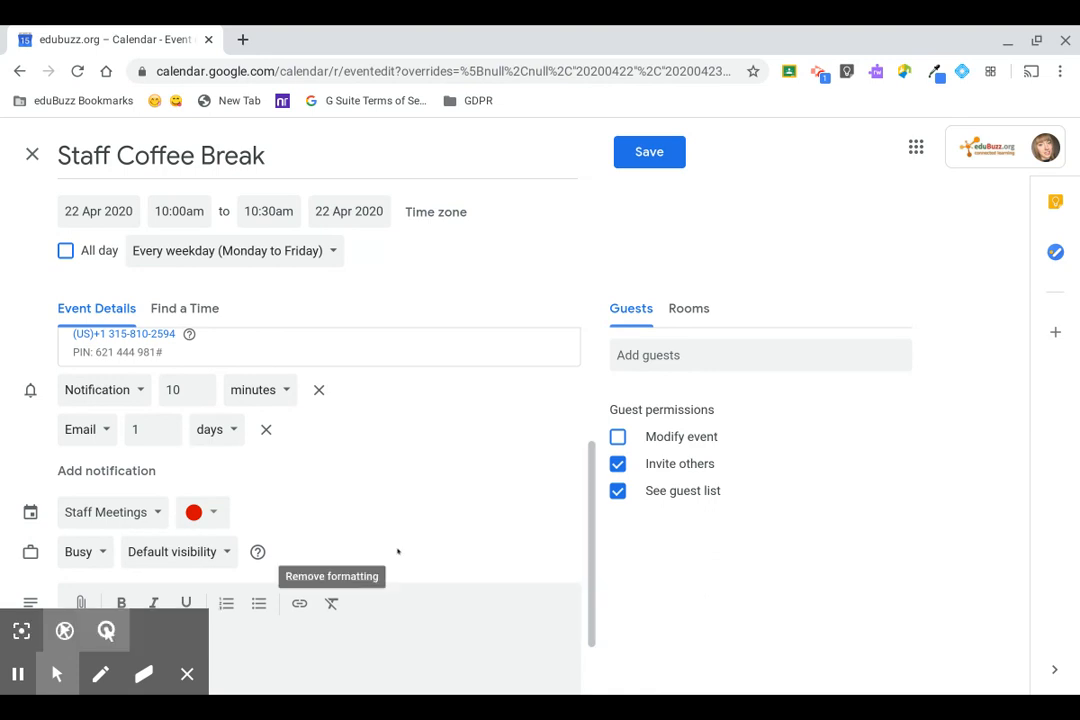
{"action": "scroll", "coordinate": [398, 552], "scroll_direction": "down", "scroll_amount": 2}
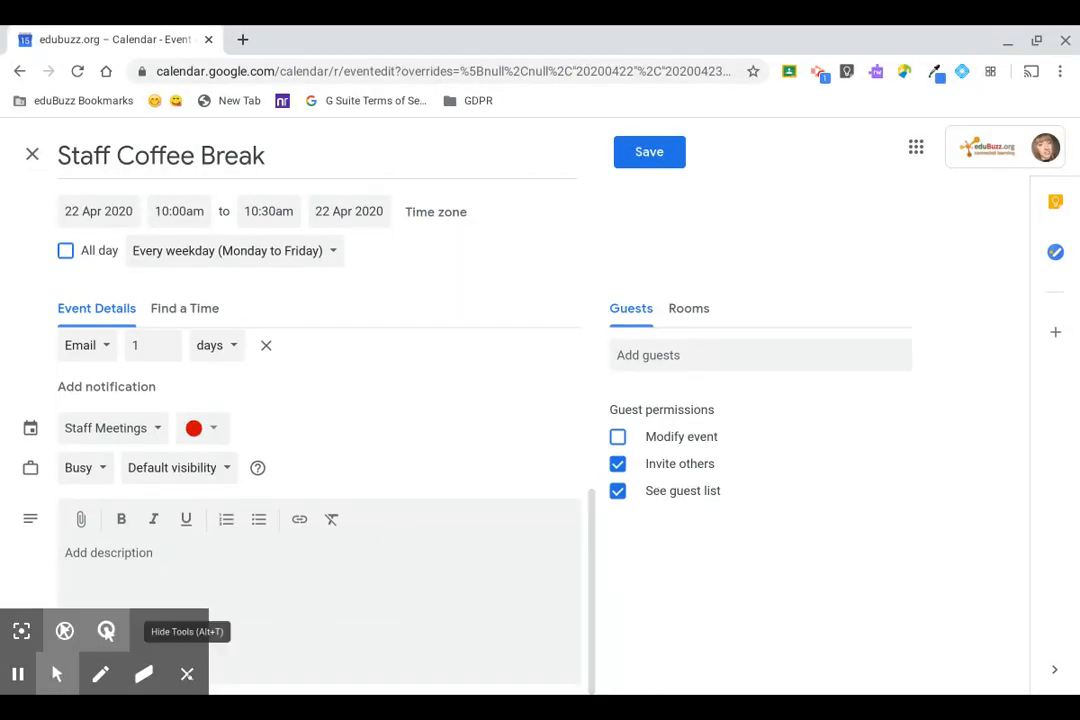
Add a suggested colleague as guest to the Staff Coffee Break event and remove the guest permissions to invite others and see the guest list
{"action": "left_click", "coordinate": [187, 674]}
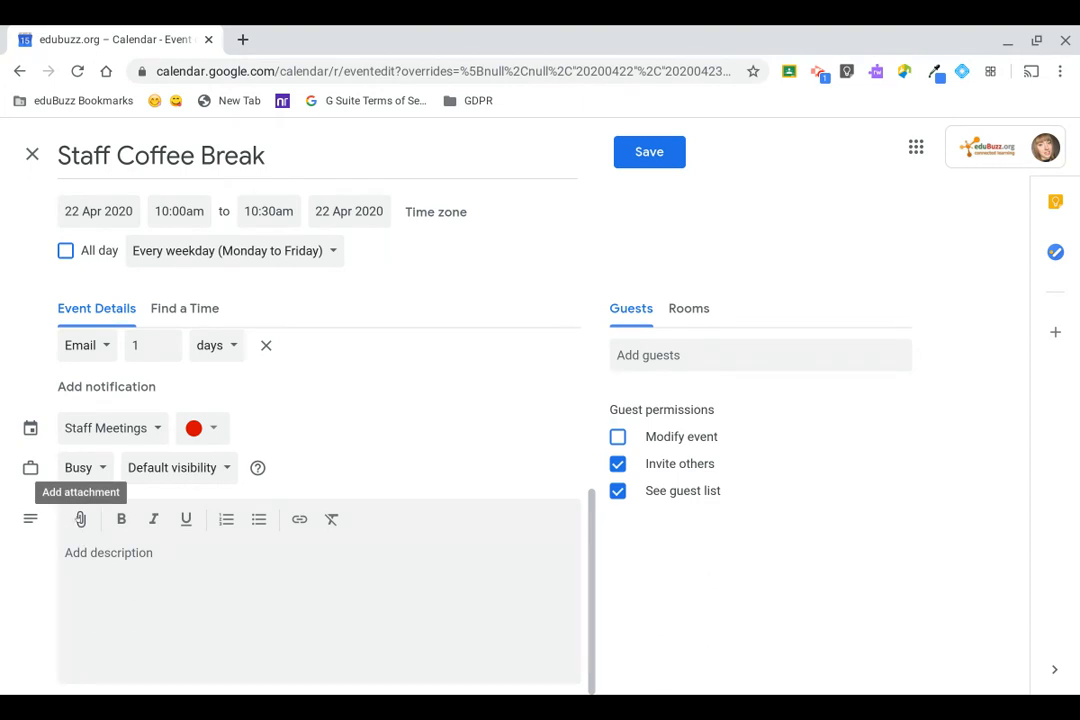
{"action": "left_click", "coordinate": [658, 354]}
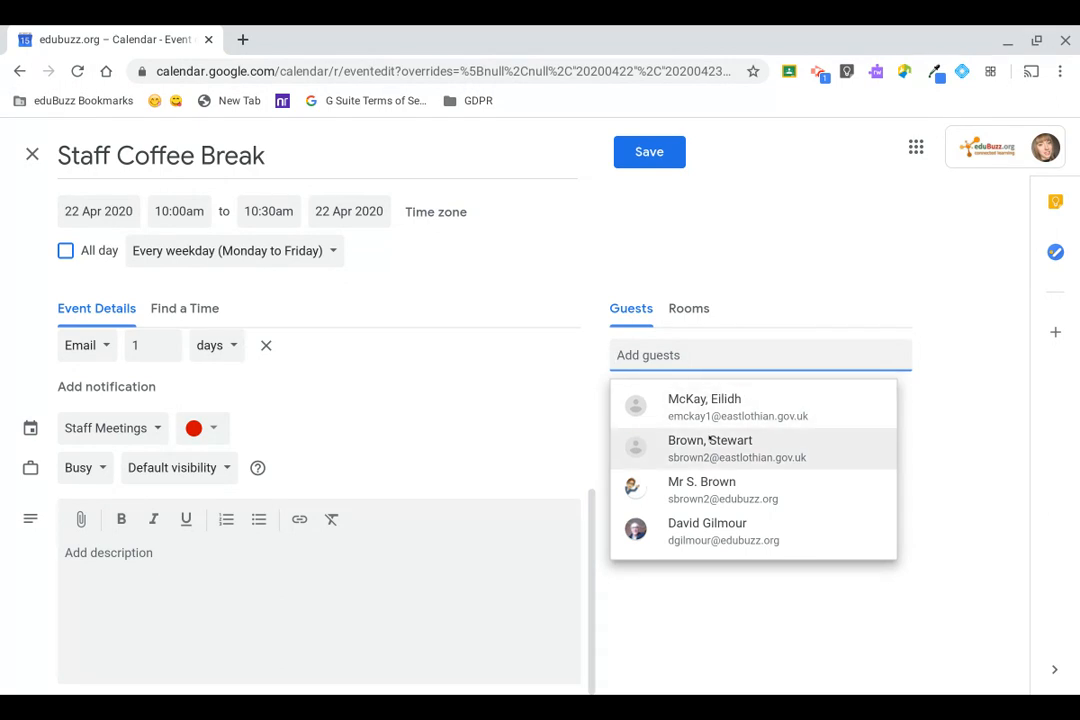
{"action": "left_click", "coordinate": [700, 485]}
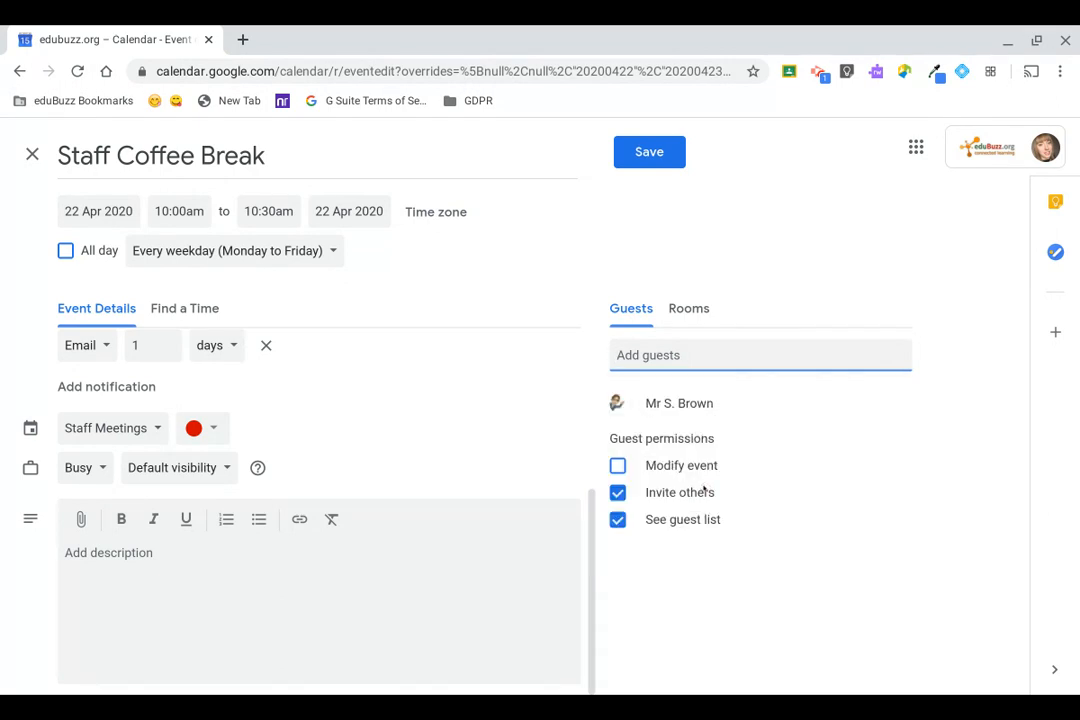
{"action": "left_click", "coordinate": [615, 492]}
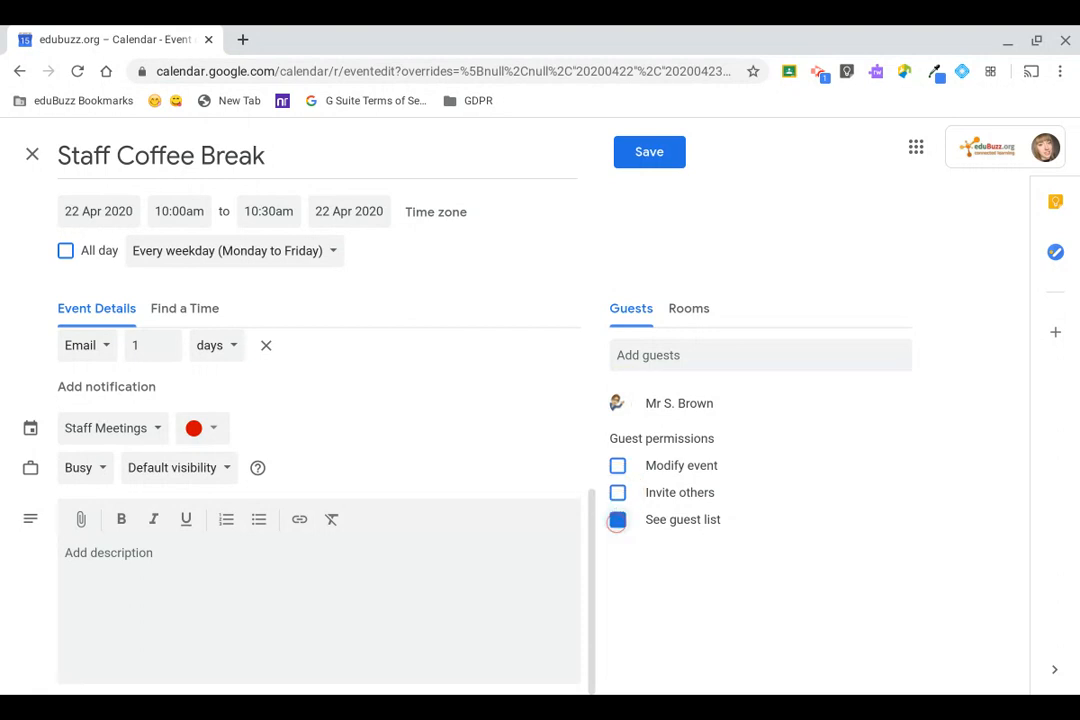
{"action": "left_click", "coordinate": [615, 520]}
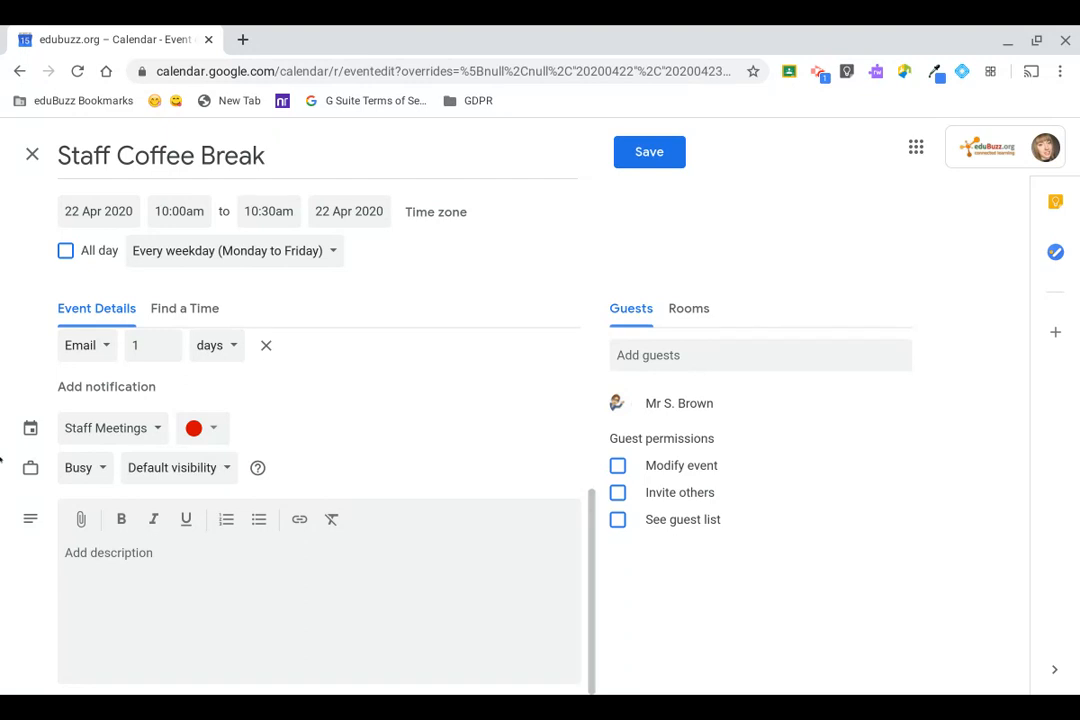
Check the event's calendar and availability options, keeping Staff Meetings and Busy, and save the event without sending invitation emails
{"action": "scroll", "coordinate": [244, 397], "scroll_direction": "up", "scroll_amount": 3}
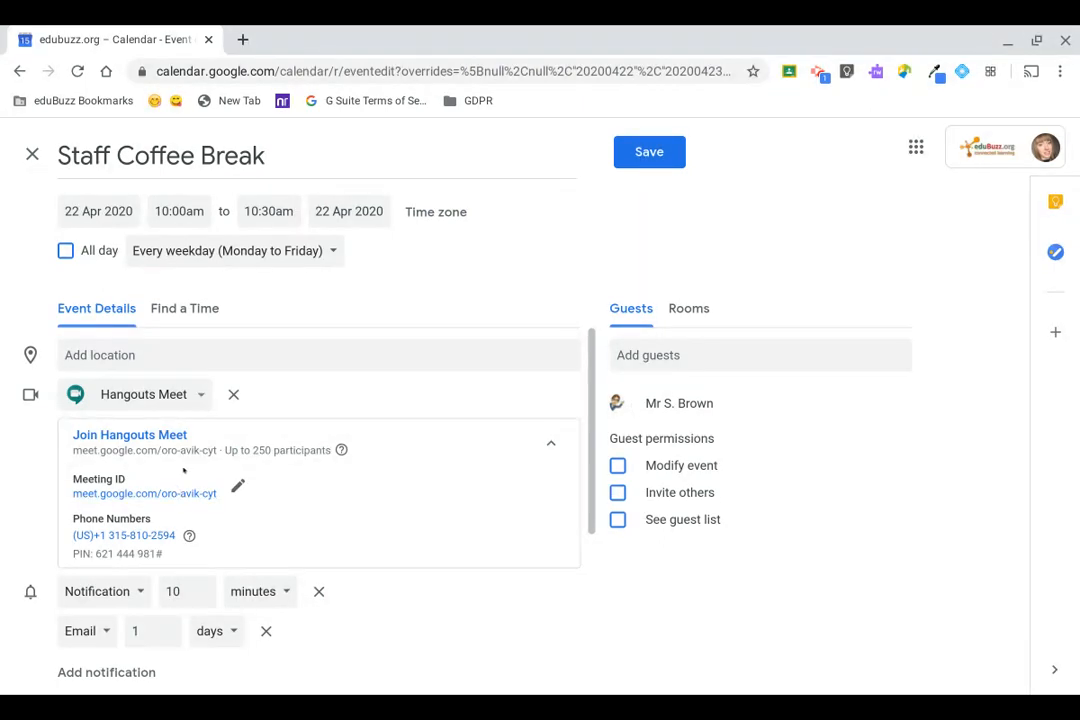
{"action": "scroll", "coordinate": [185, 469], "scroll_direction": "down", "scroll_amount": 2}
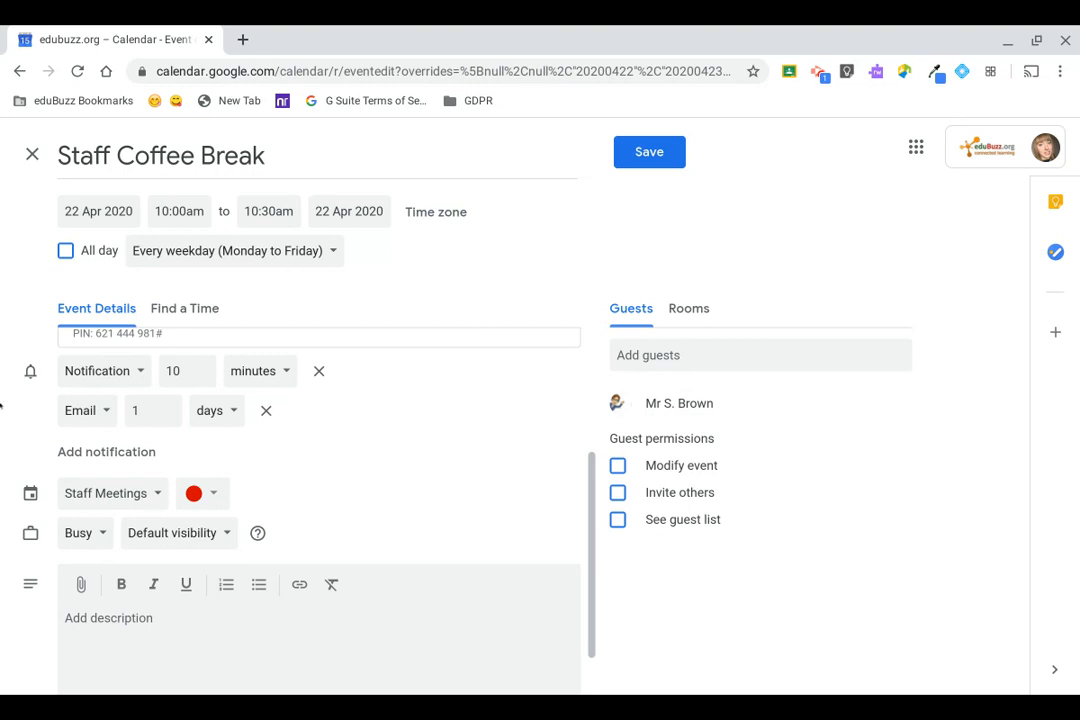
{"action": "scroll", "coordinate": [343, 483], "scroll_direction": "down", "scroll_amount": 1}
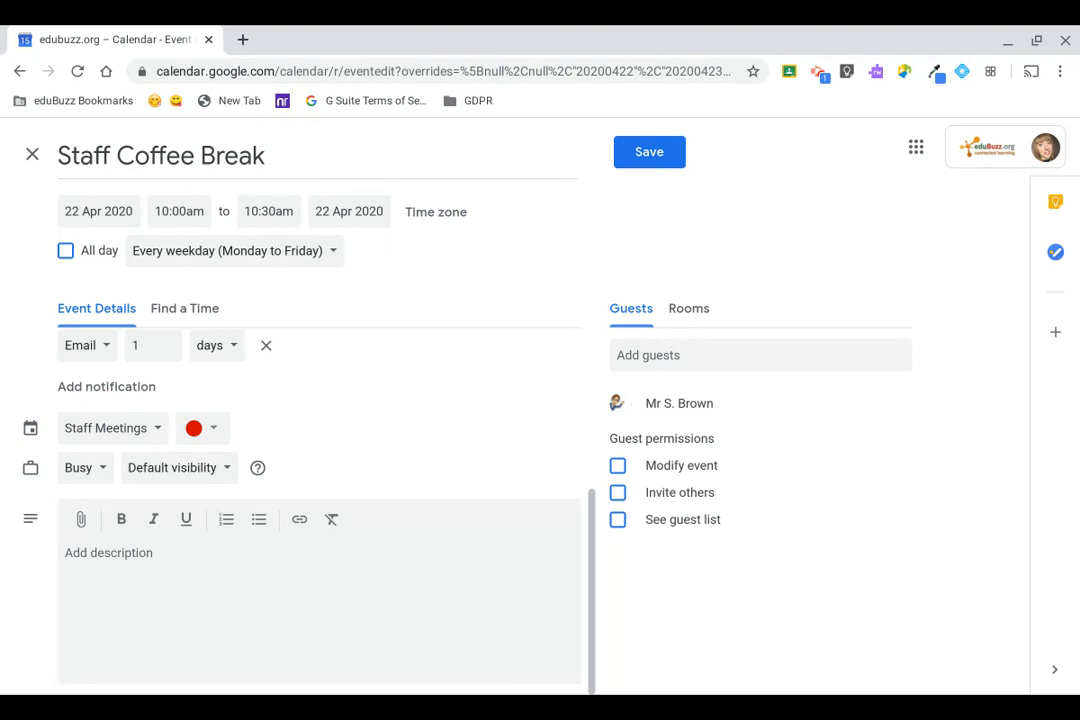
{"action": "left_click", "coordinate": [96, 427]}
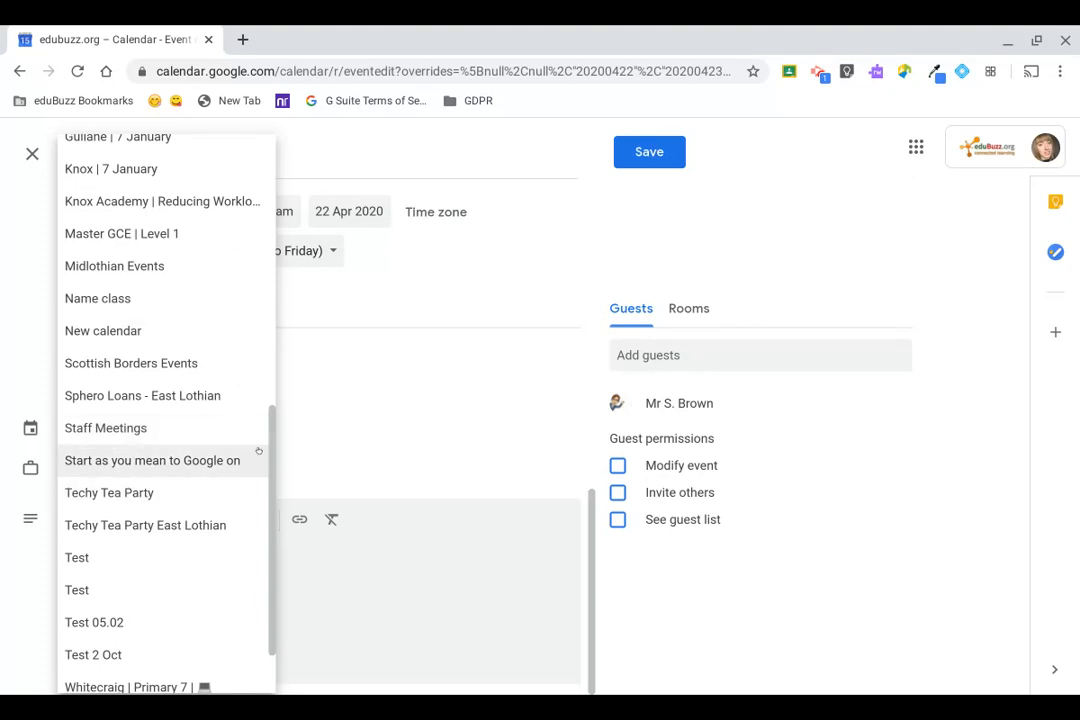
{"action": "left_click", "coordinate": [388, 463]}
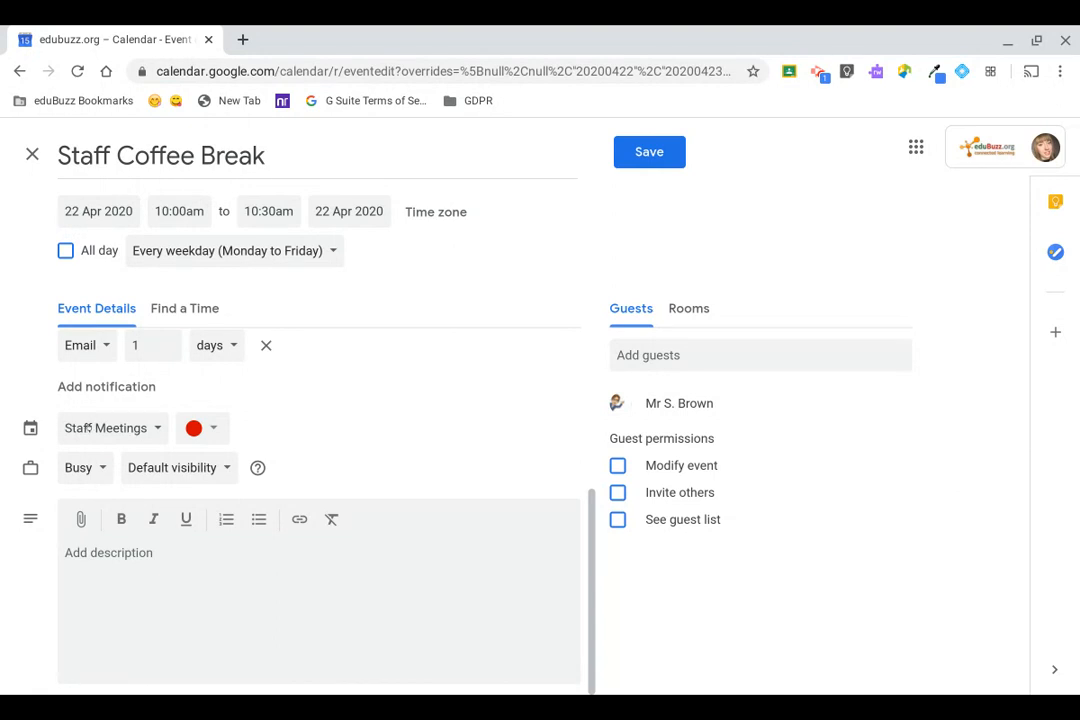
{"action": "left_click", "coordinate": [88, 465]}
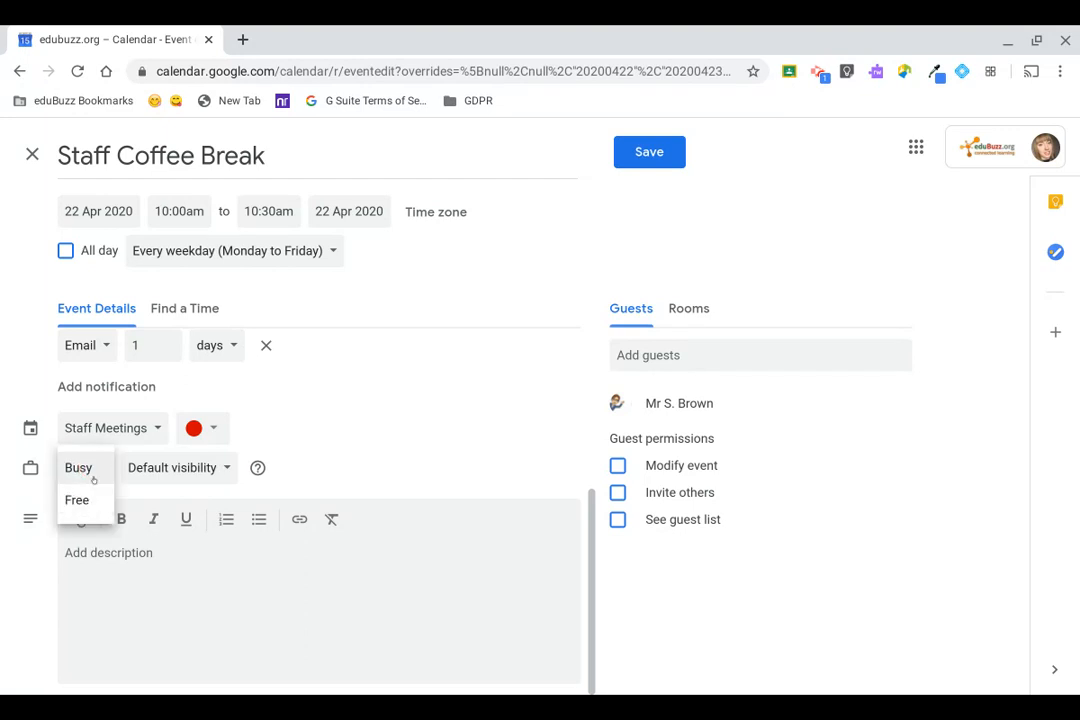
{"action": "left_click", "coordinate": [308, 429]}
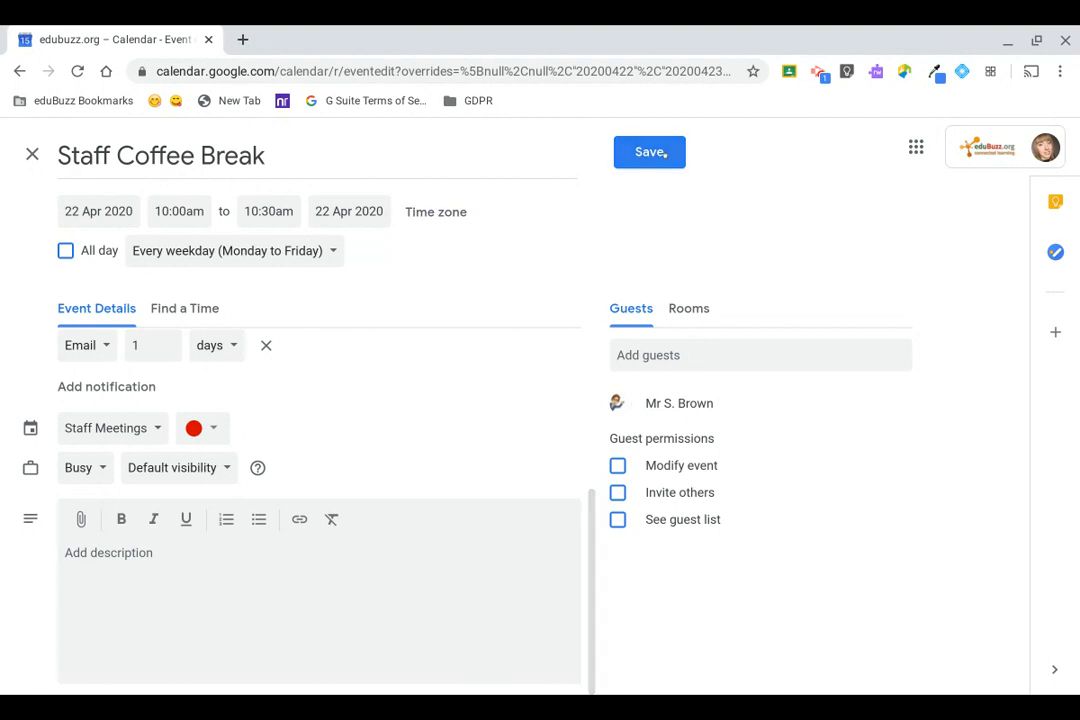
{"action": "left_click", "coordinate": [650, 153]}
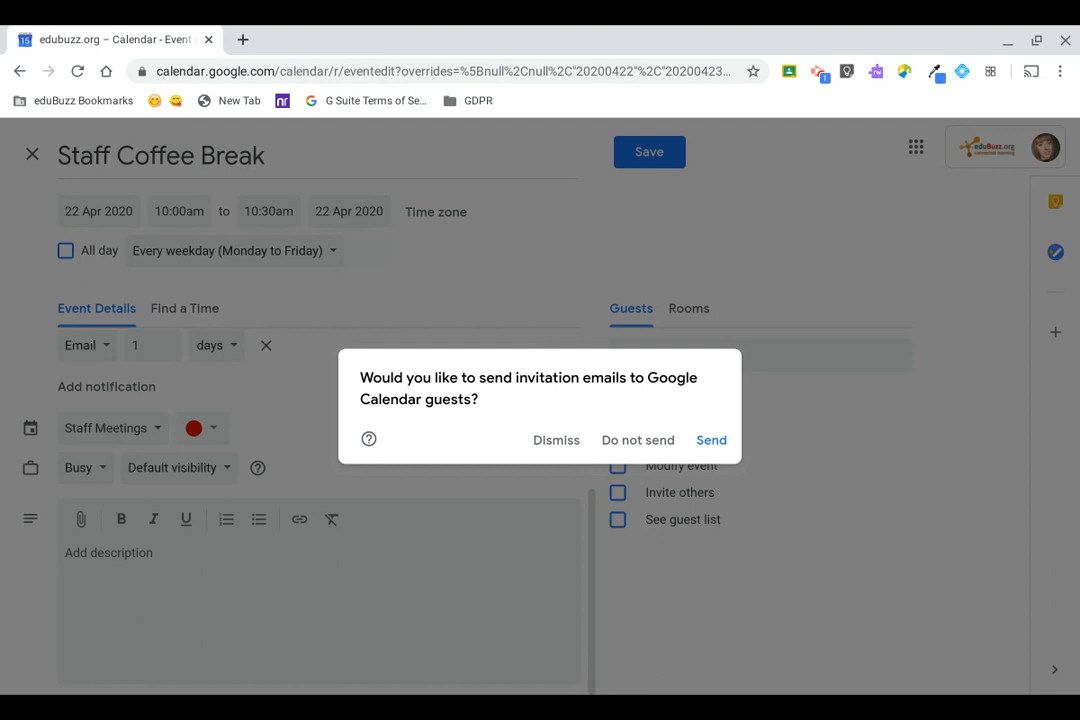
{"action": "left_click", "coordinate": [640, 441]}
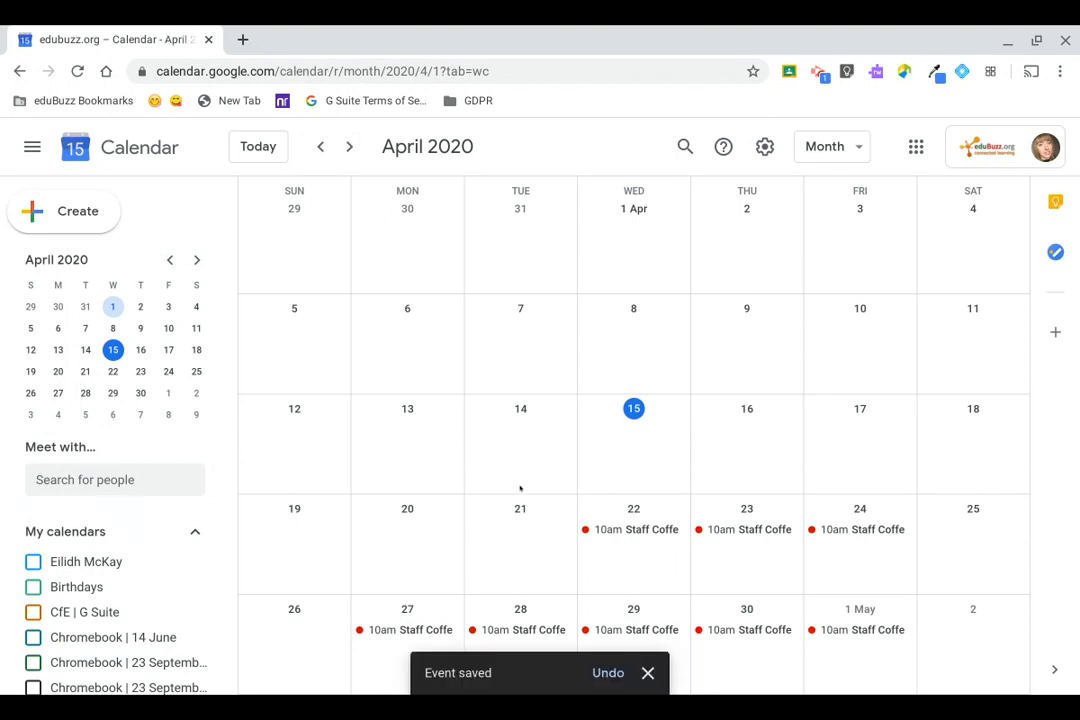
Open the 8 June 2020 occurrence of Staff Coffee Break and copy its conference link to the clipboard
{"action": "scroll", "coordinate": [520, 488], "scroll_direction": "down", "scroll_amount": 2}
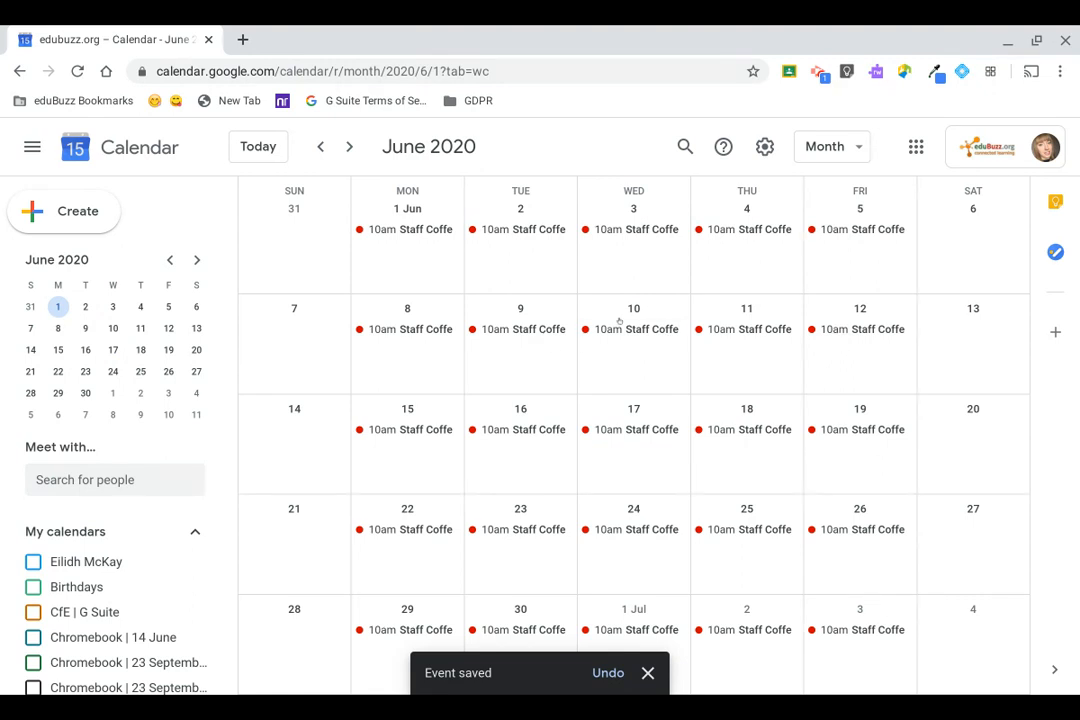
{"action": "left_click", "coordinate": [388, 329]}
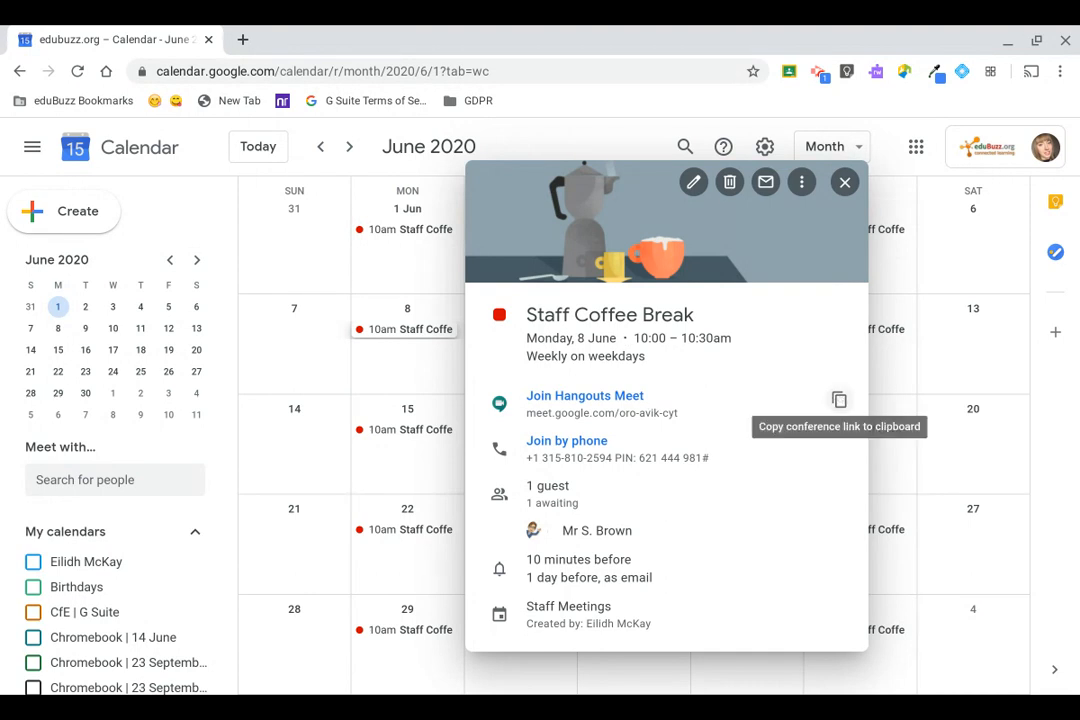
{"action": "left_click", "coordinate": [839, 400]}
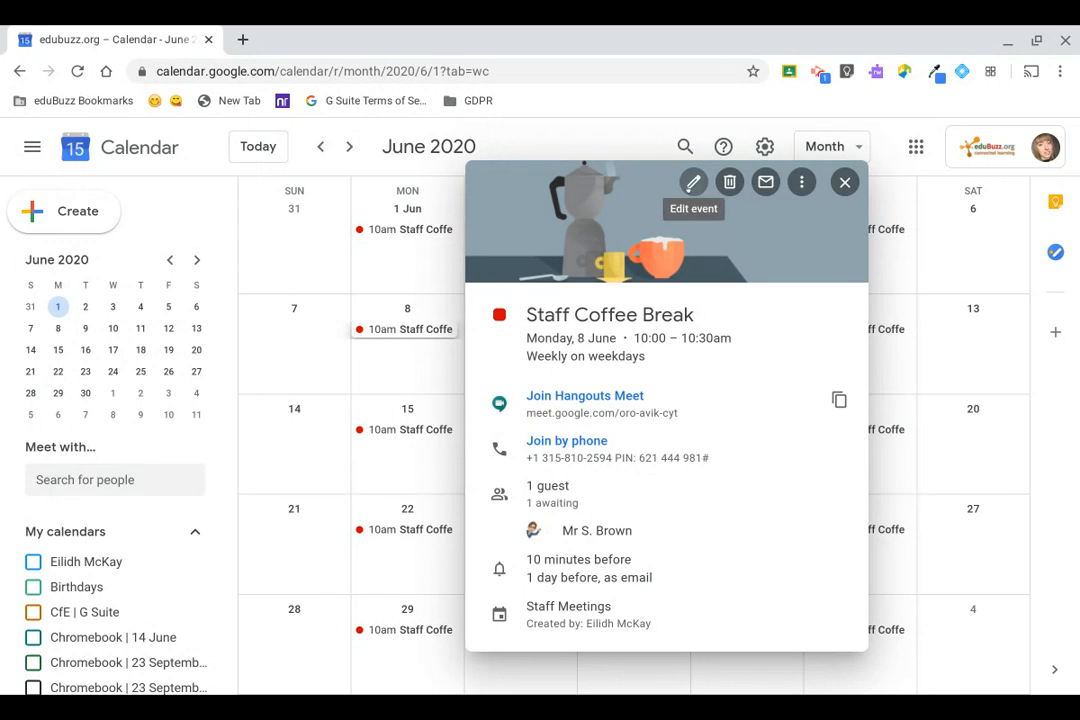
Remove the guest from Staff Coffee Break, applying the change to all events without sending cancellation emails
{"action": "left_click", "coordinate": [692, 182]}
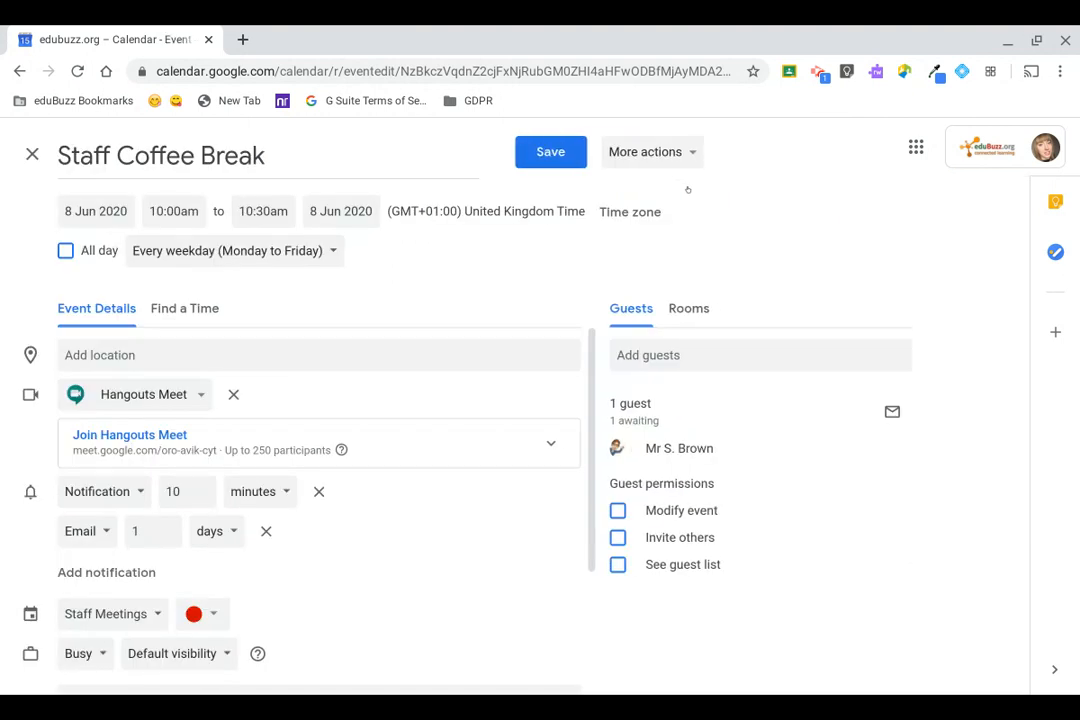
{"action": "mouse_move", "coordinate": [886, 447]}
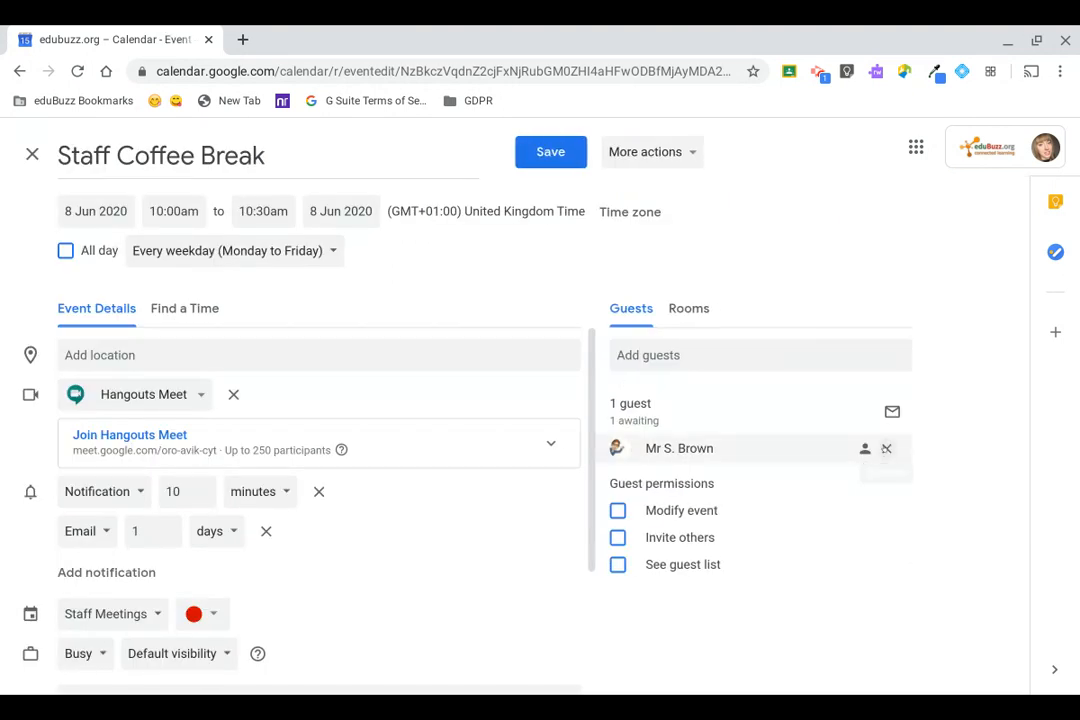
{"action": "left_click", "coordinate": [886, 448]}
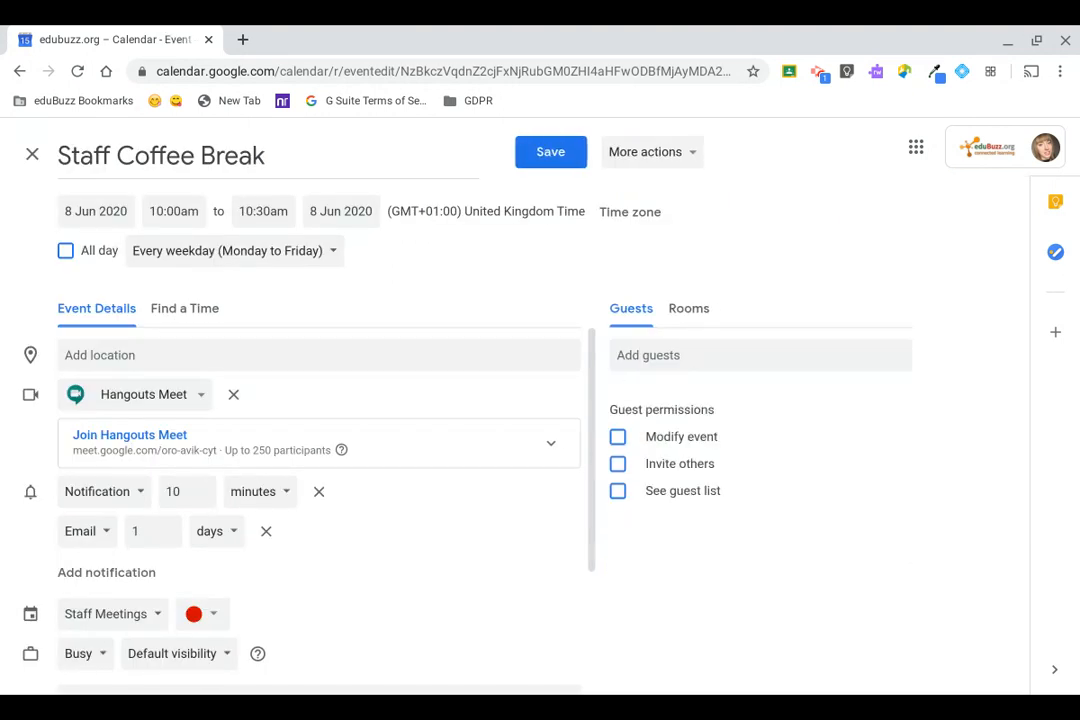
{"action": "left_click", "coordinate": [548, 153]}
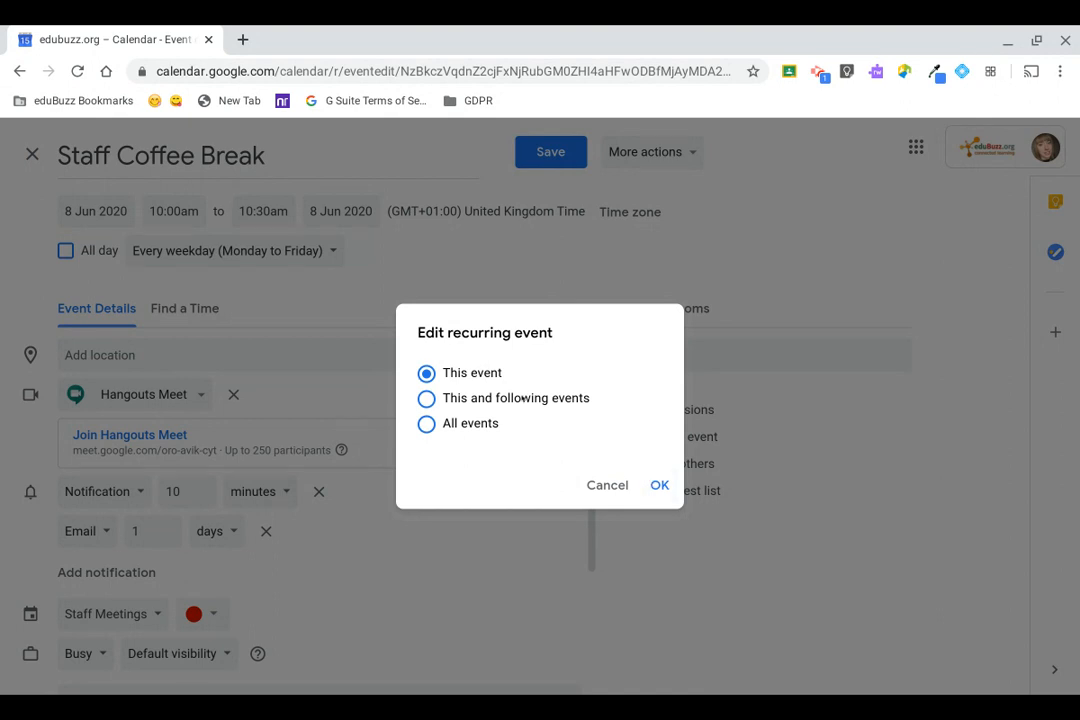
{"action": "left_click", "coordinate": [495, 398]}
{"action": "left_click", "coordinate": [484, 424]}
{"action": "left_click", "coordinate": [655, 486]}
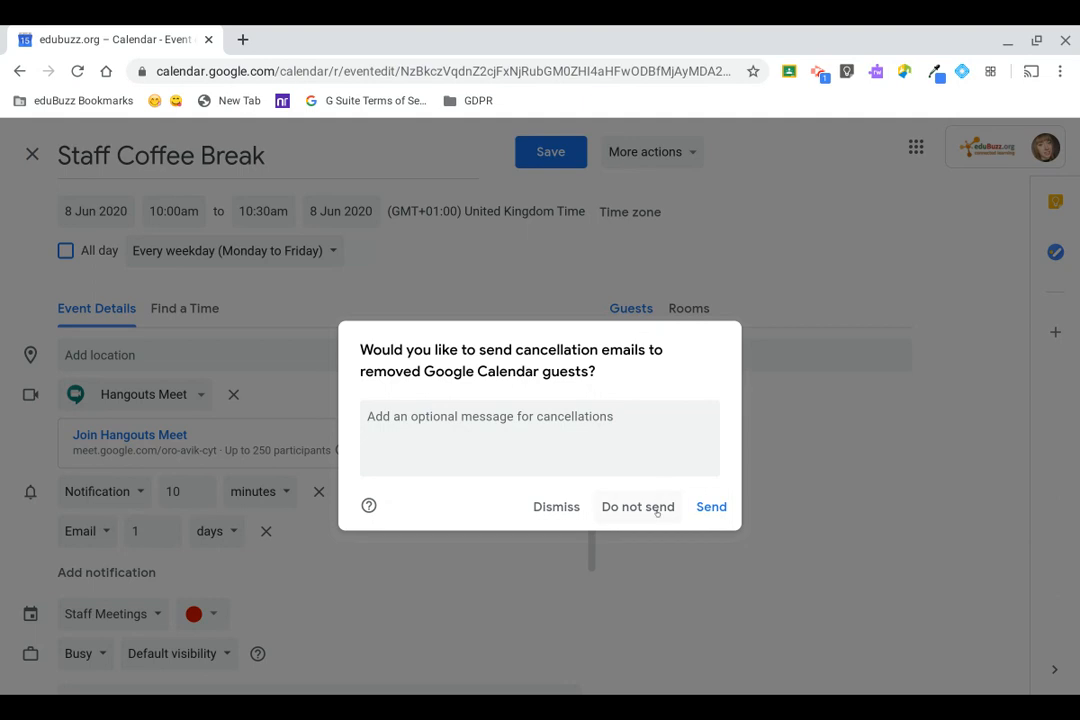
{"action": "left_click", "coordinate": [650, 507]}
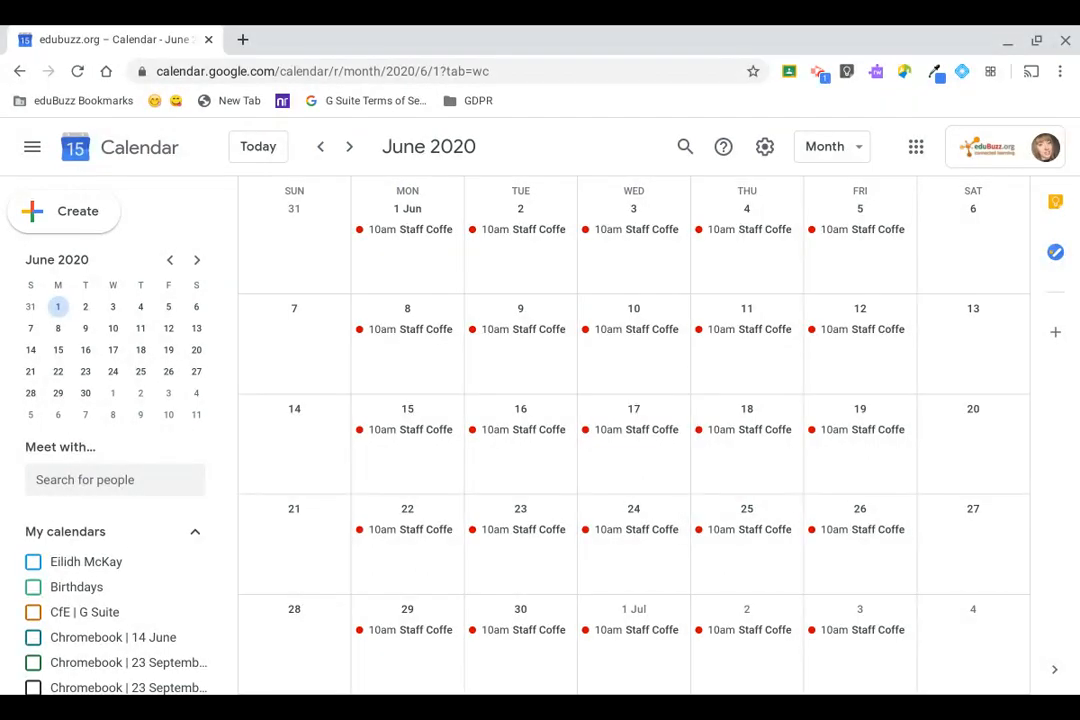
Move the 9 June 2020 Staff Coffee Break to a 10:30am start, saving the change for this event only
{"action": "left_click", "coordinate": [492, 331]}
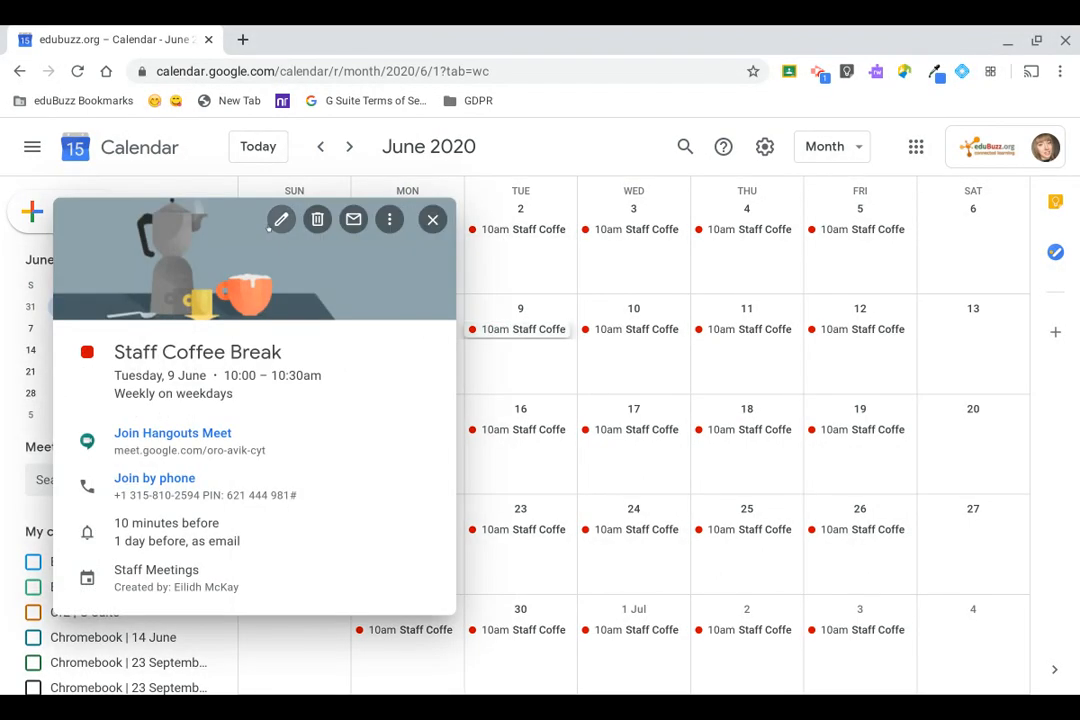
{"action": "left_click", "coordinate": [279, 220]}
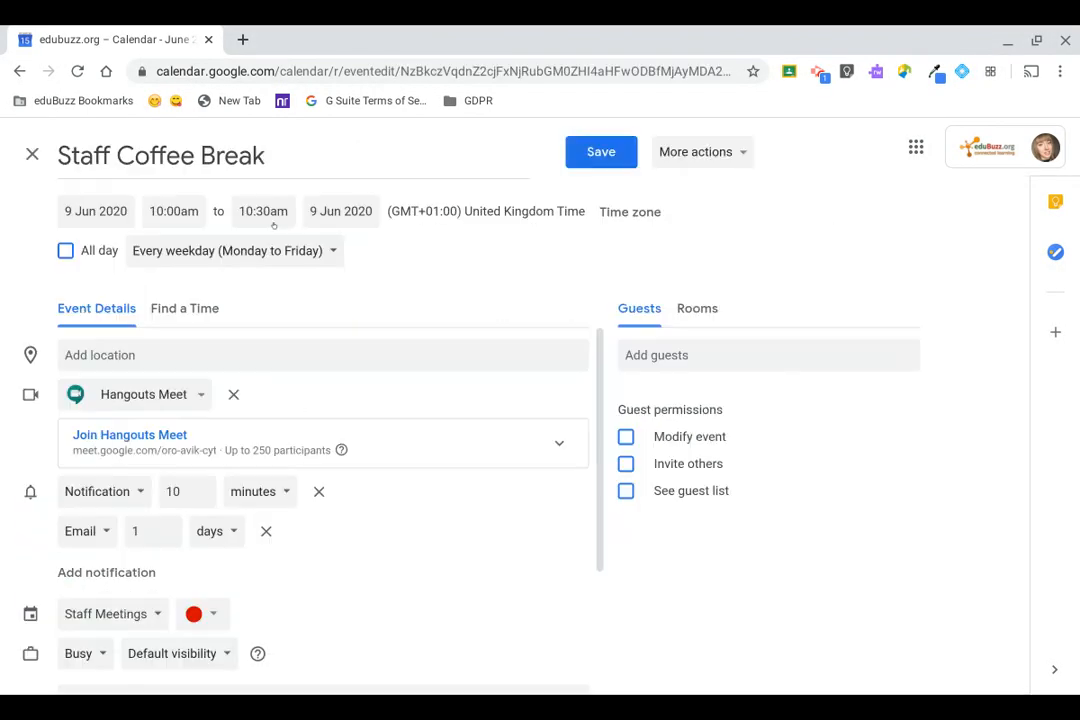
{"action": "left_click", "coordinate": [196, 207]}
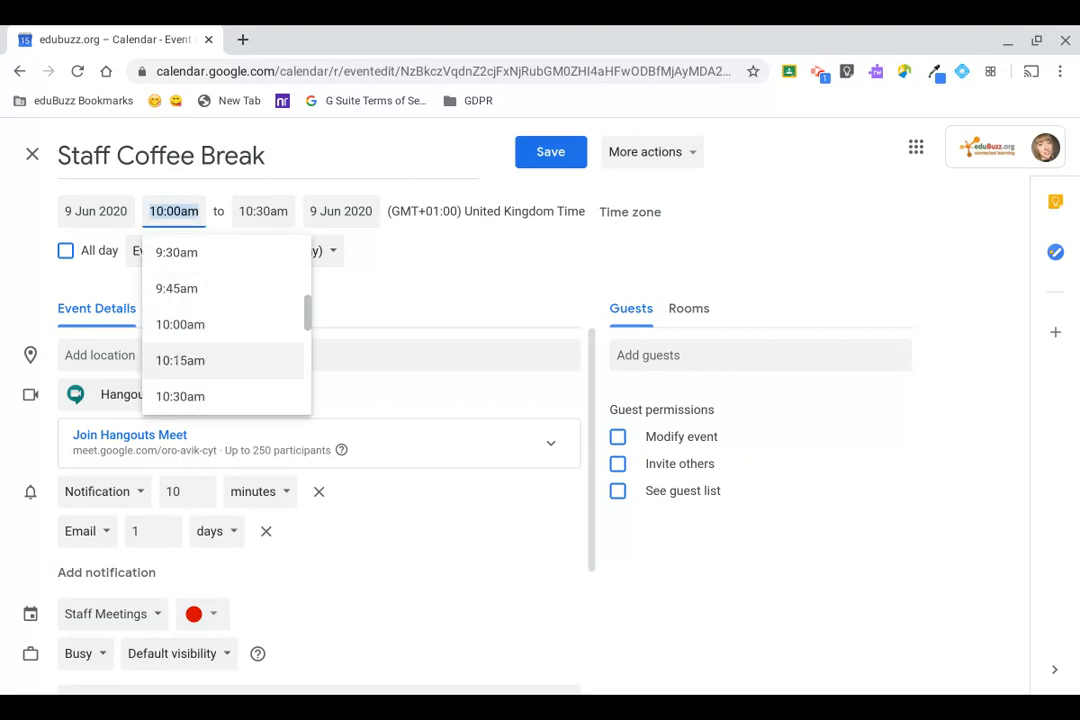
{"action": "left_click", "coordinate": [190, 396]}
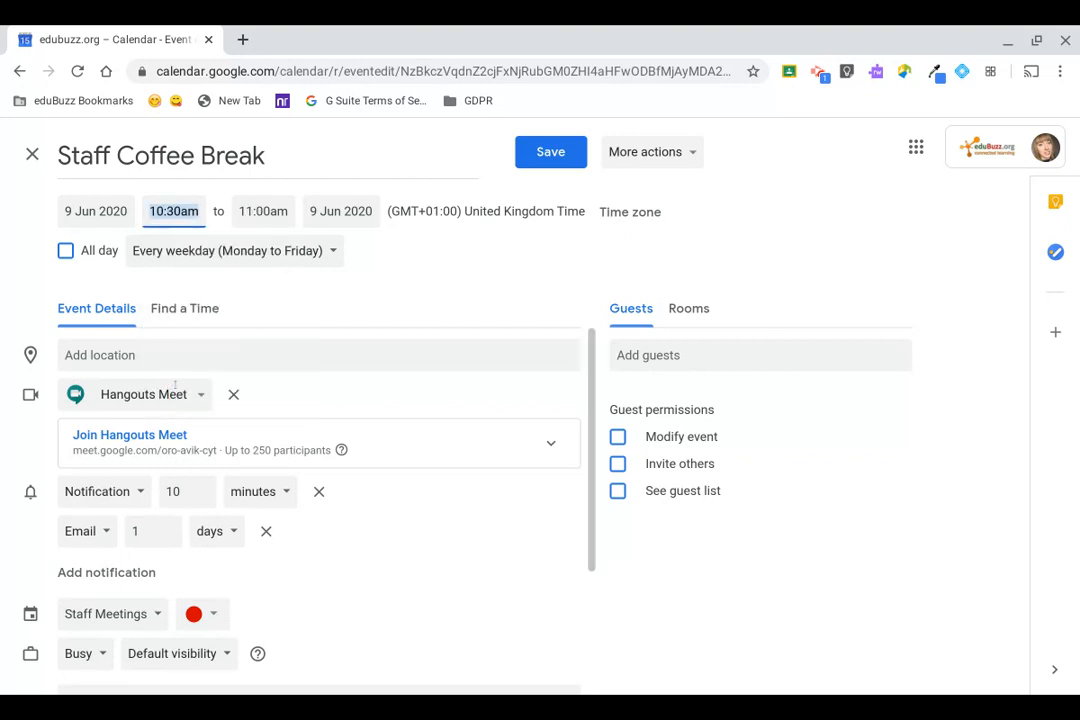
{"action": "left_click", "coordinate": [546, 154]}
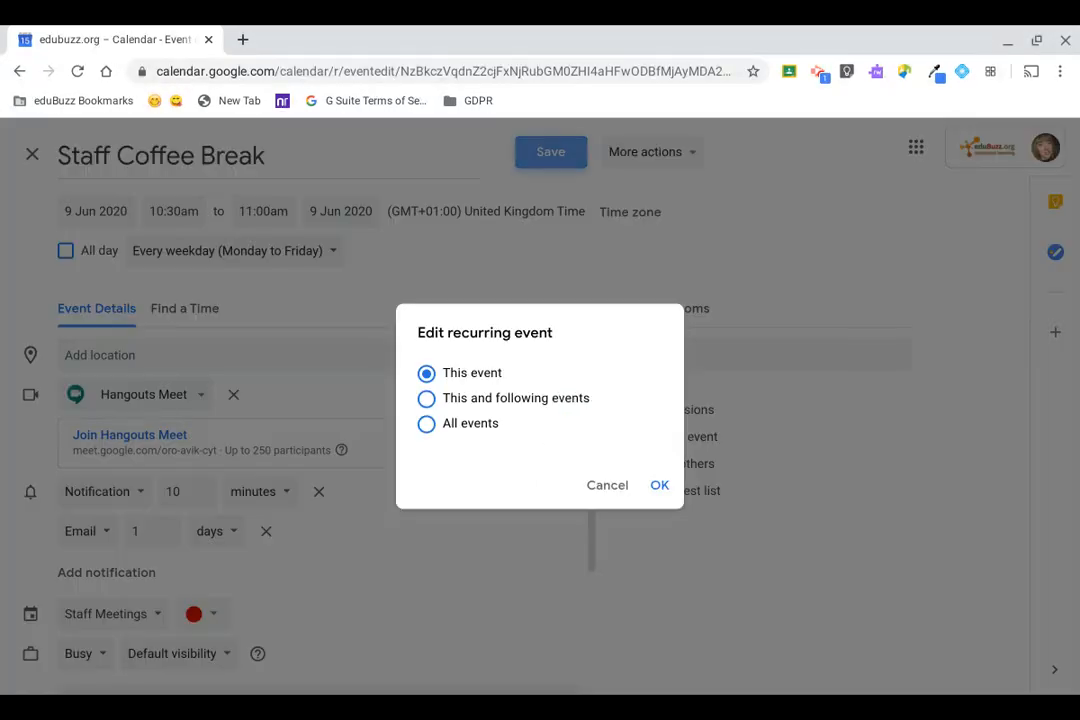
{"action": "left_click", "coordinate": [659, 485]}
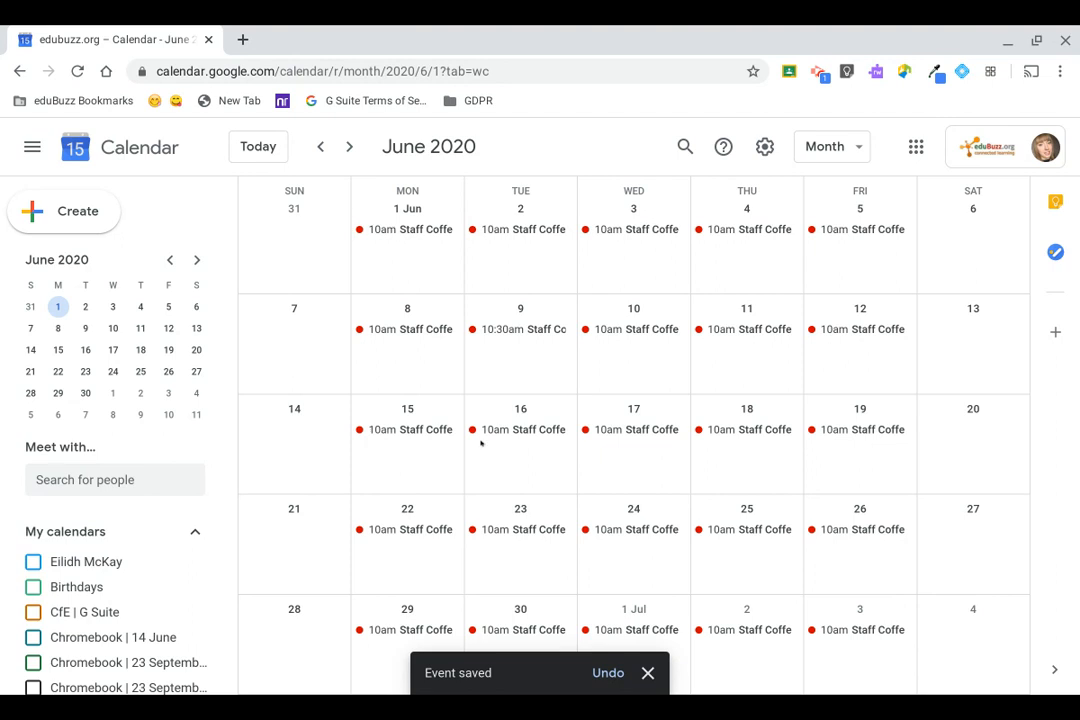
Browse the recurring Staff Coffee Break events in the months after June 2020 and open the details of the 9 September occurrence
{"action": "key", "text": "n"}
{"action": "key", "text": "n"}
{"action": "key", "text": "n"}
{"action": "key", "text": "n"}
{"action": "key", "text": "n"}
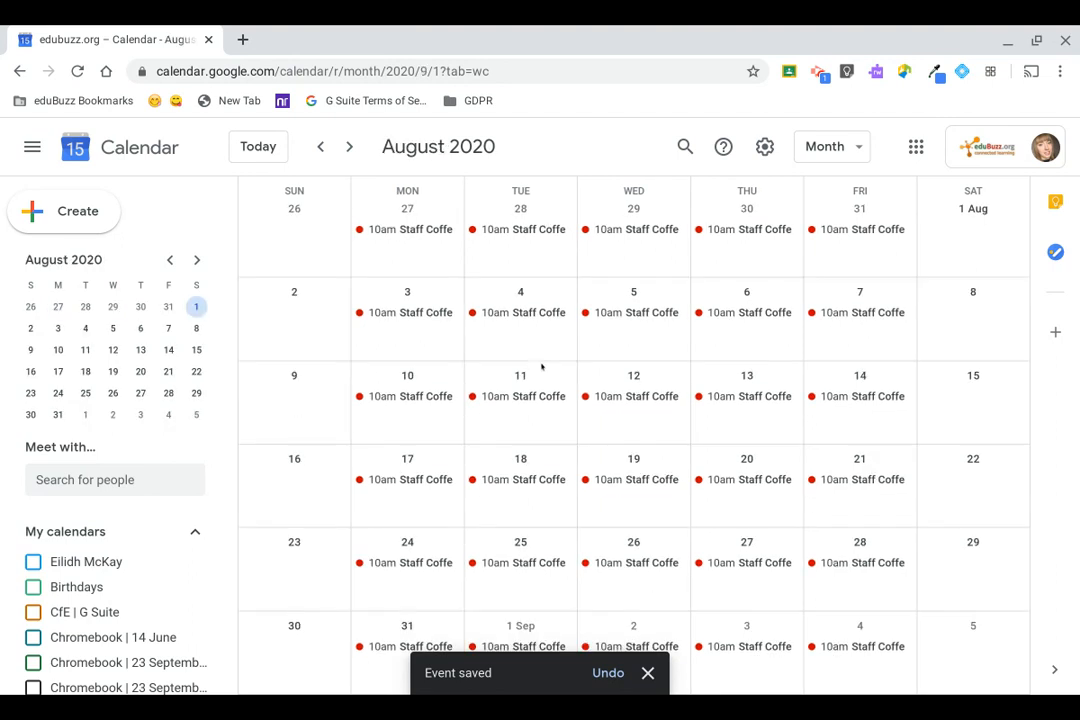
{"action": "key", "text": "n"}
{"action": "key", "text": "n"}
{"action": "key", "text": "p"}
{"action": "key", "text": "p"}
{"action": "key", "text": "p"}
{"action": "key", "text": "p"}
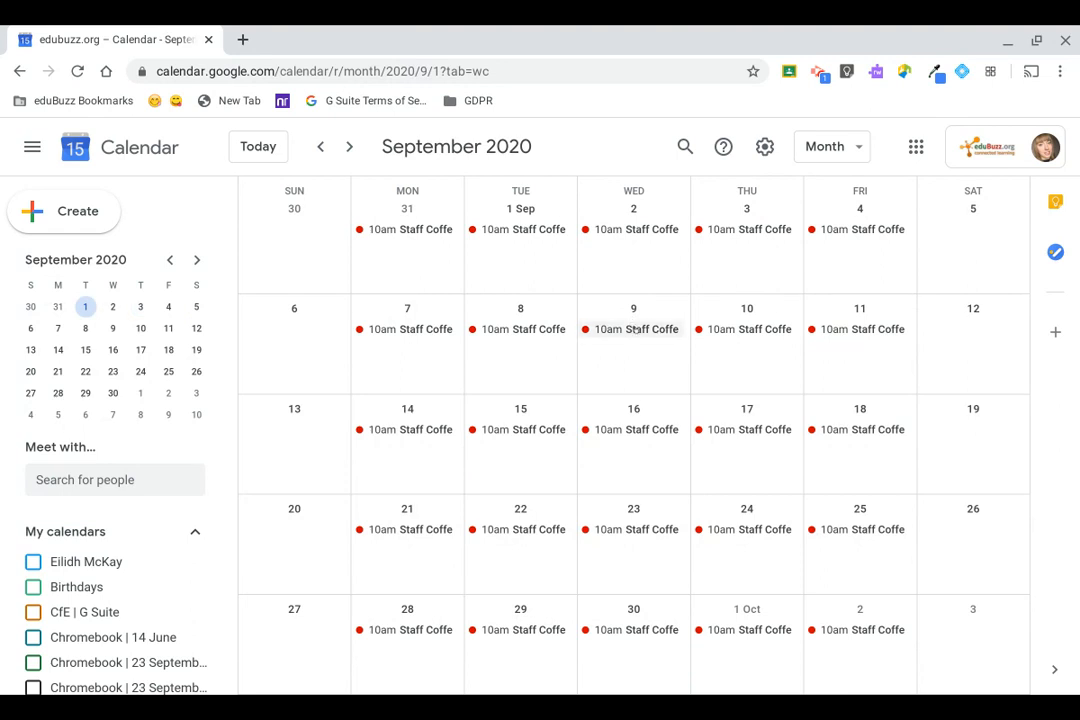
{"action": "left_click", "coordinate": [636, 329]}
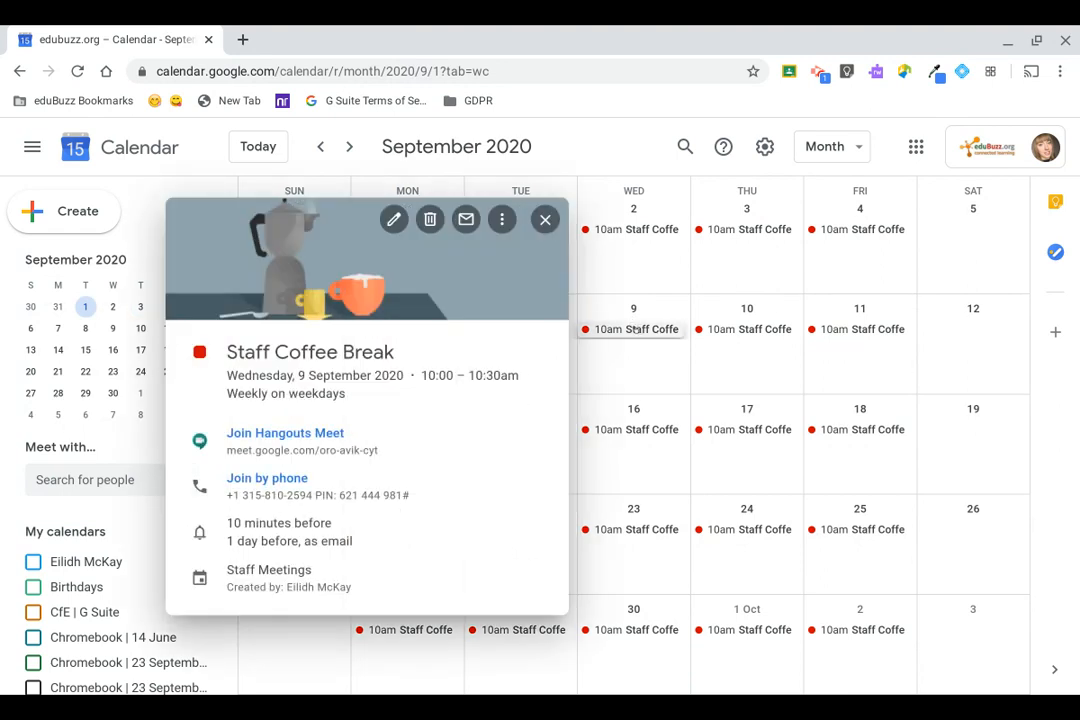